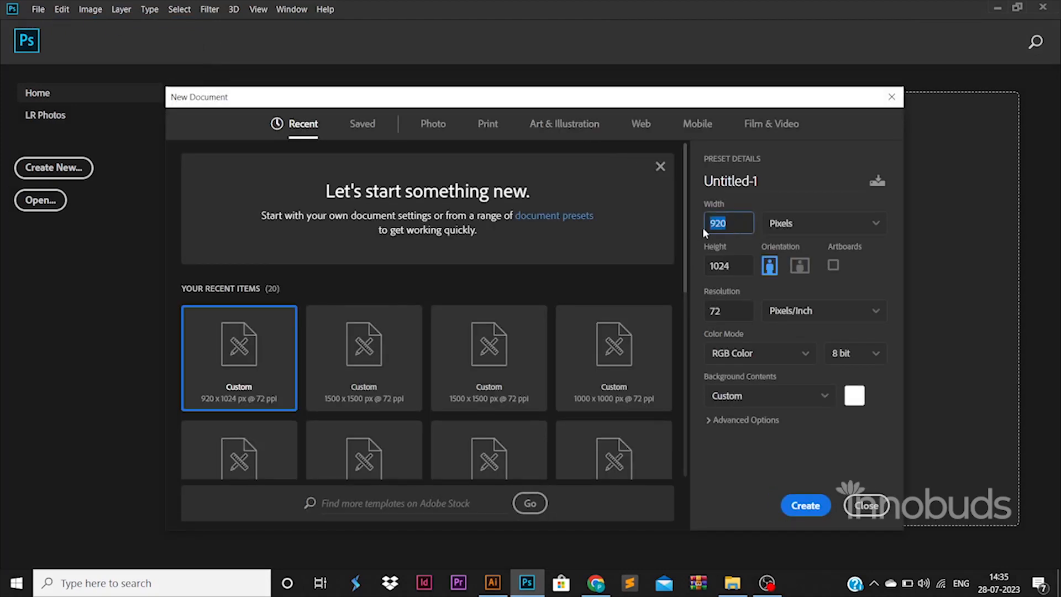
# - Create a new document 1500 px wide and 1500 px high at 72 pixels/inch in RGB color
pyautogui.write('1500')
pyautogui.press('Tab')
pyautogui.write('1500')
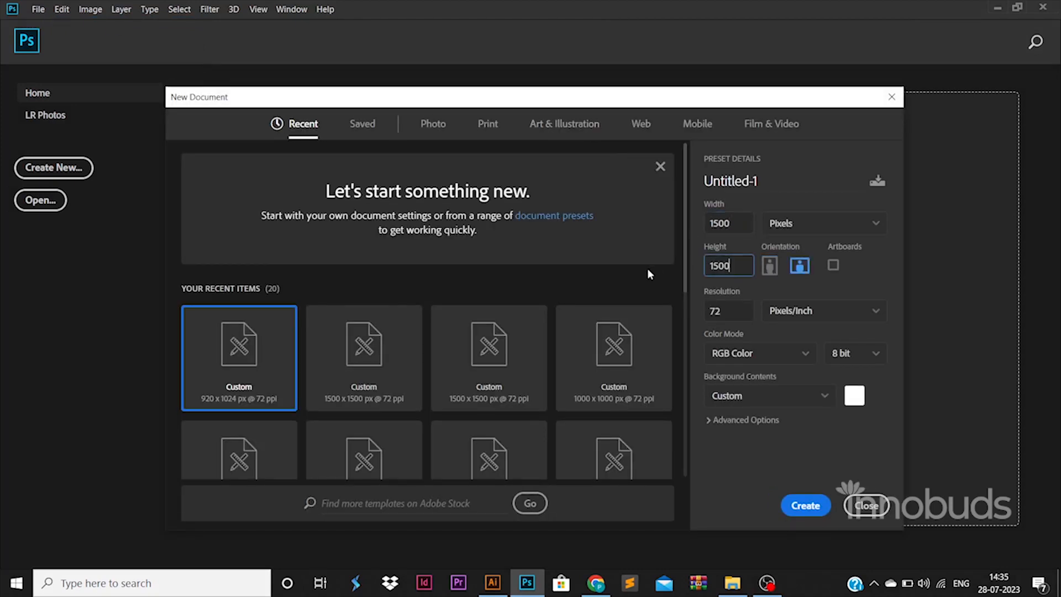
pyautogui.click(795, 505)
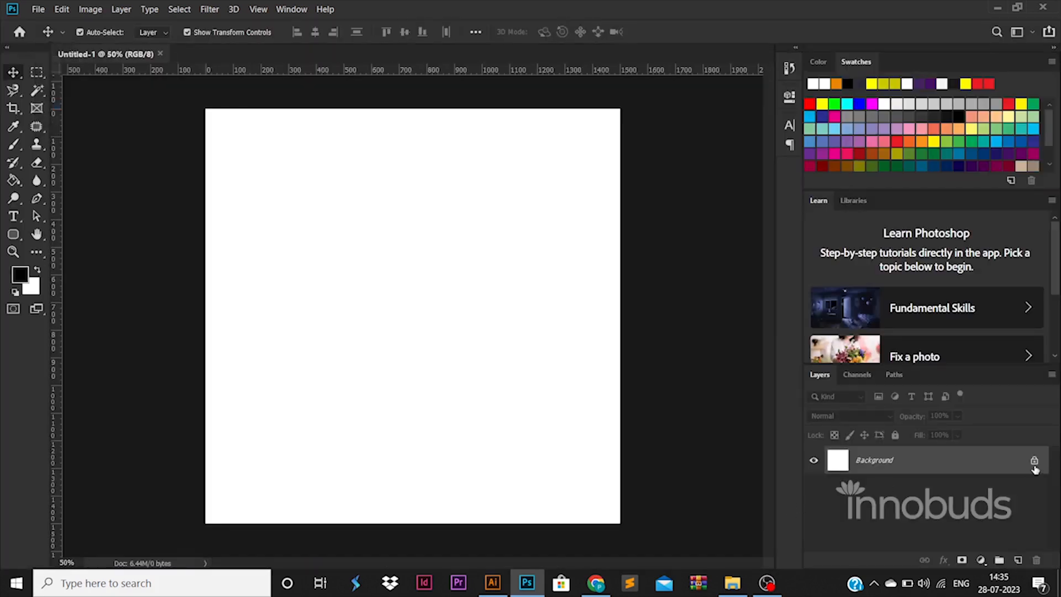
# - Unlock the background layer and place margin guides about 50 px inside all four edges of the canvas
pyautogui.click(1031, 463)
pyautogui.moveTo(119, 423); pyautogui.dragTo(217, 421)
pyautogui.moveTo(55, 428); pyautogui.dragTo(606, 398)
pyautogui.hotkey('ctrl', 't')
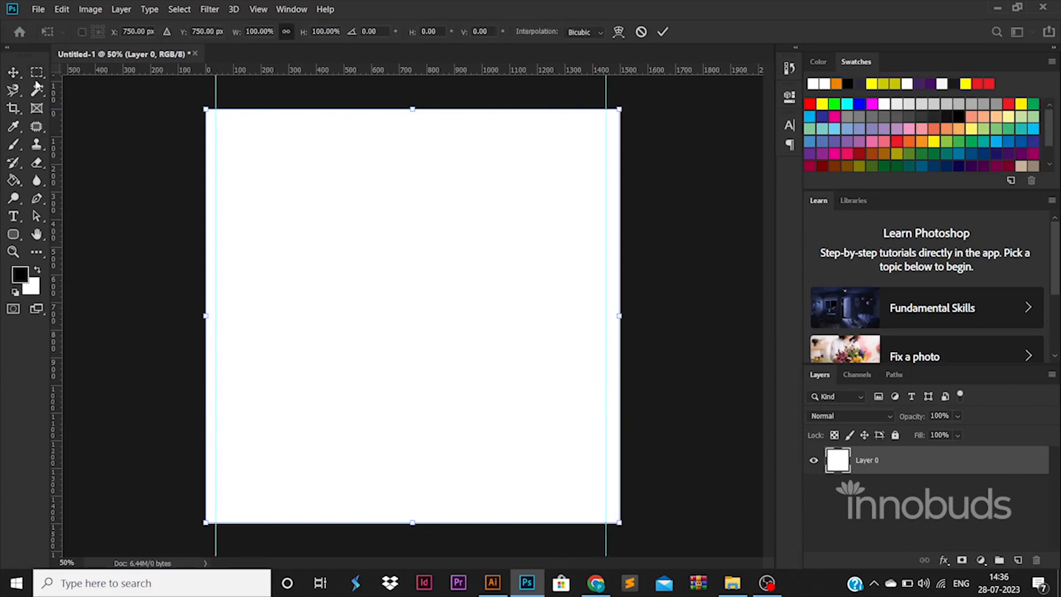
pyautogui.click(113, 128)
pyautogui.moveTo(216, 93); pyautogui.dragTo(219, 81)
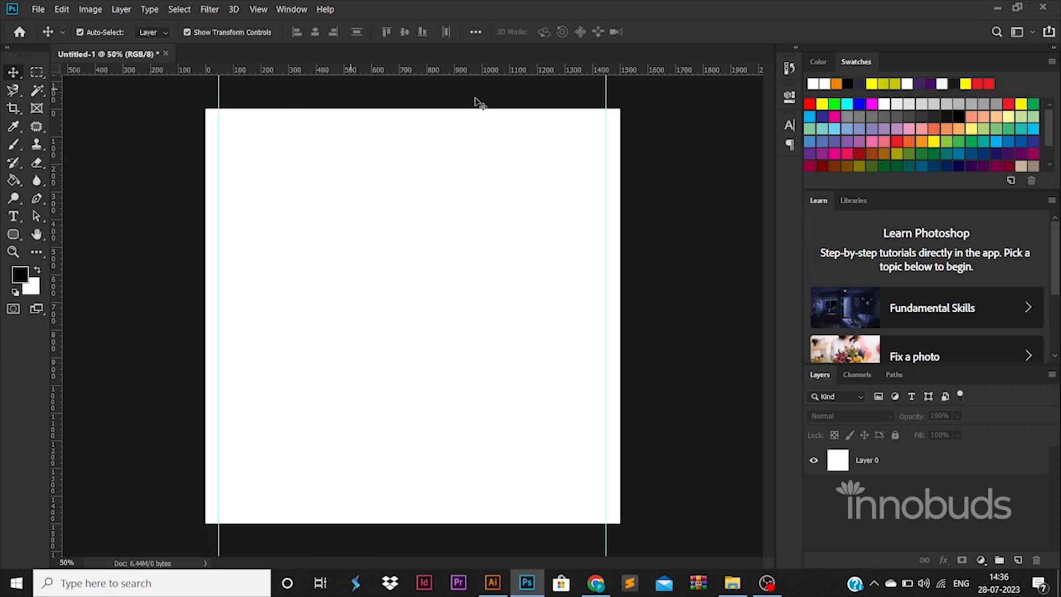
pyautogui.moveTo(559, 74); pyautogui.dragTo(551, 505)
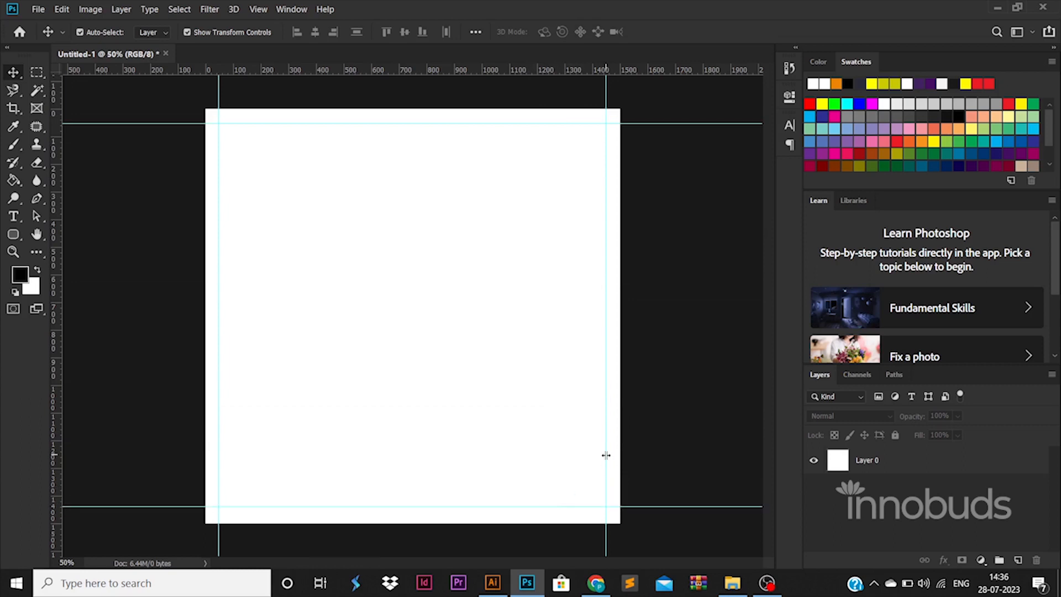
pyautogui.moveTo(650, 505); pyautogui.dragTo(653, 506)
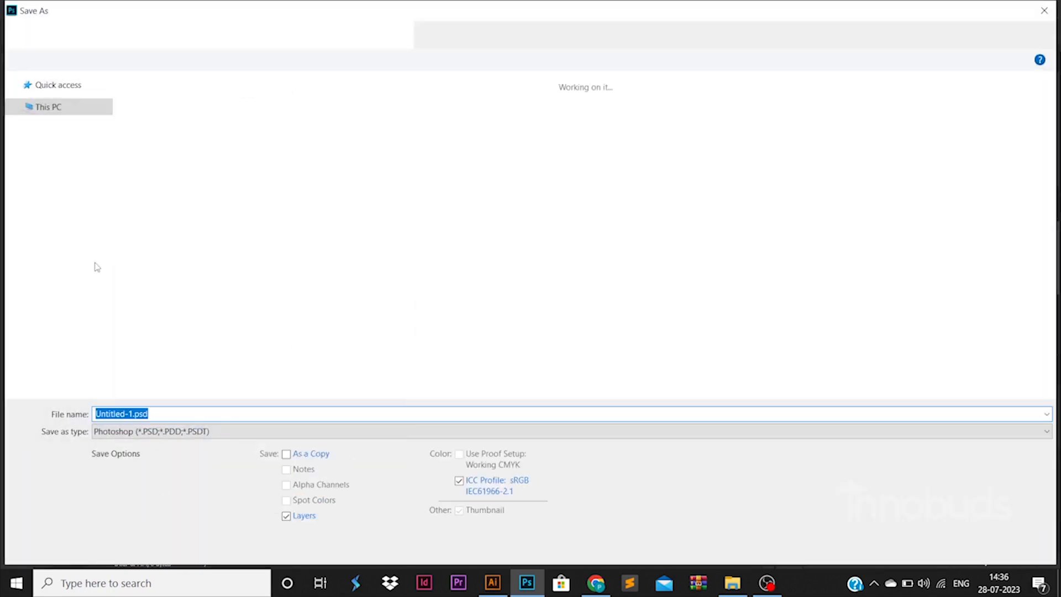
# - Save the document as poster.psd in folder 56 of the videos directory on DATA (D:), keeping Maximize Compatibility on
pyautogui.click(99, 282)
pyautogui.scroll(-5, 275, 367)
pyautogui.scroll(10, 274, 367)
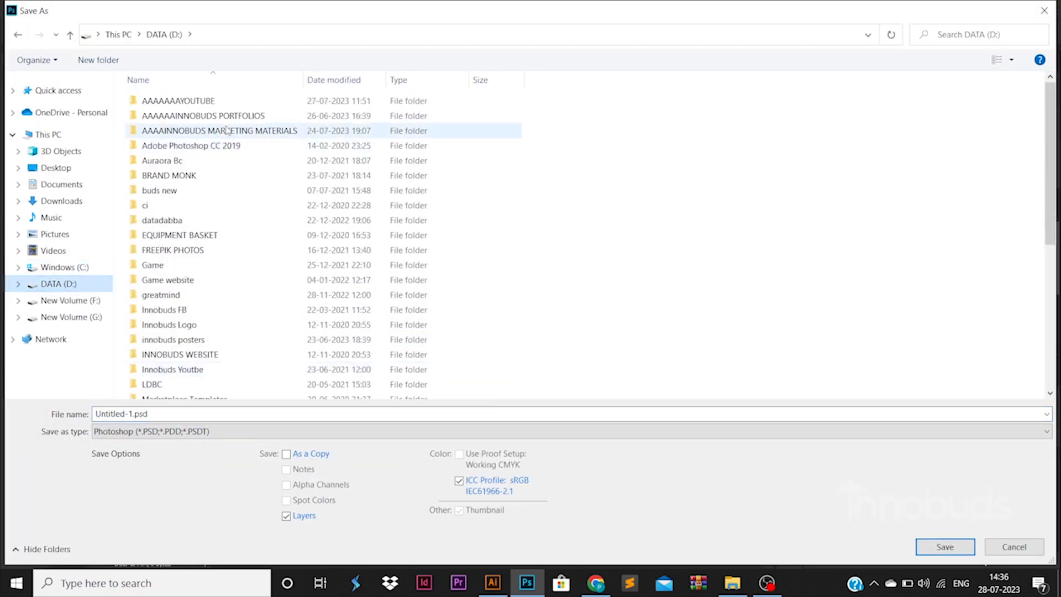
pyautogui.doubleClick(166, 94)
pyautogui.doubleClick(160, 116)
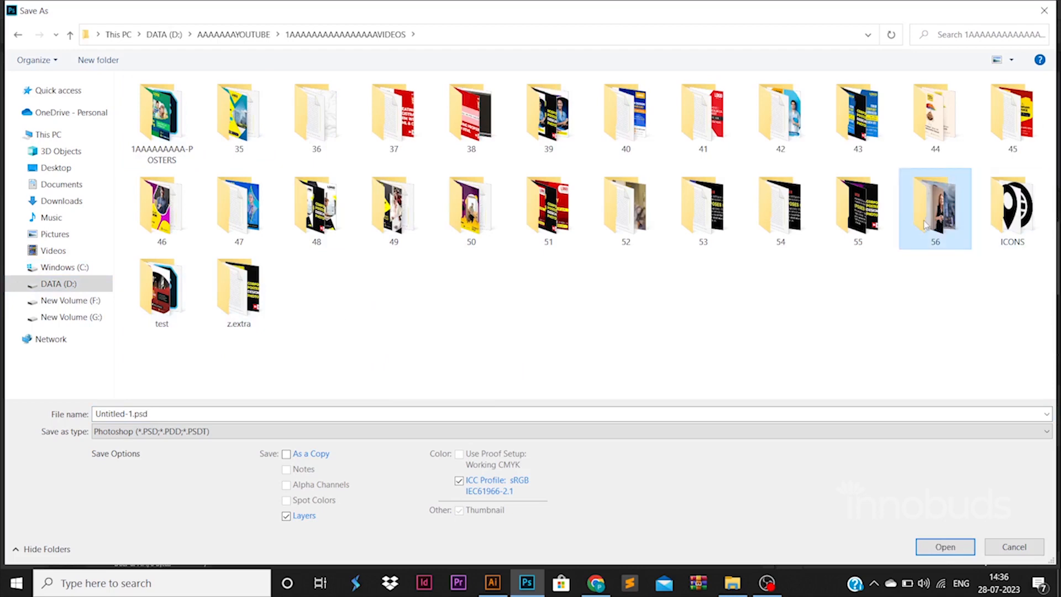
pyautogui.doubleClick(935, 209)
pyautogui.click(151, 411)
pyautogui.write('poster')
pyautogui.press('Return')
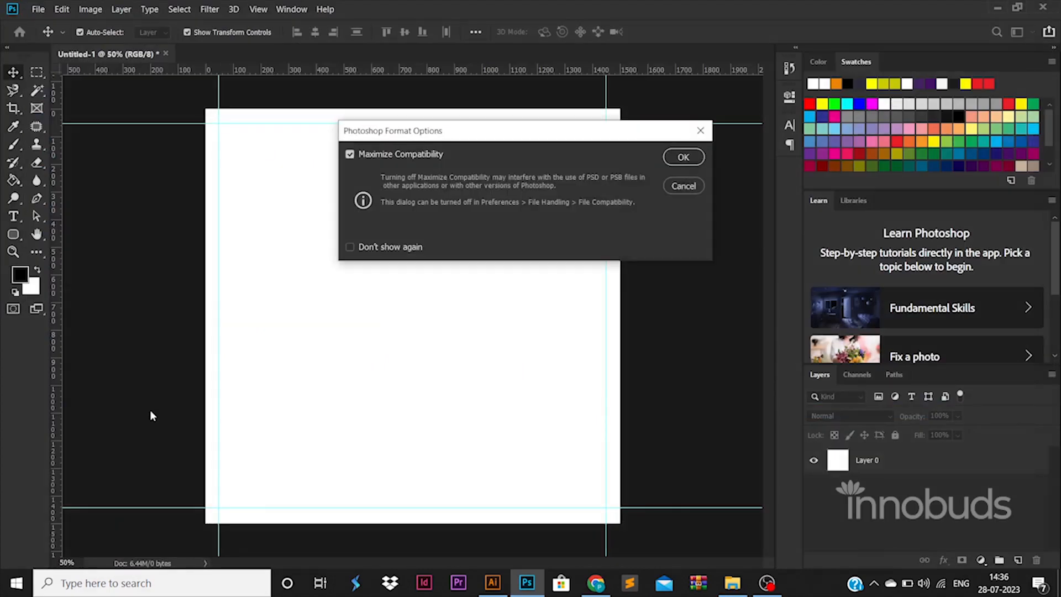
pyautogui.press('Return')
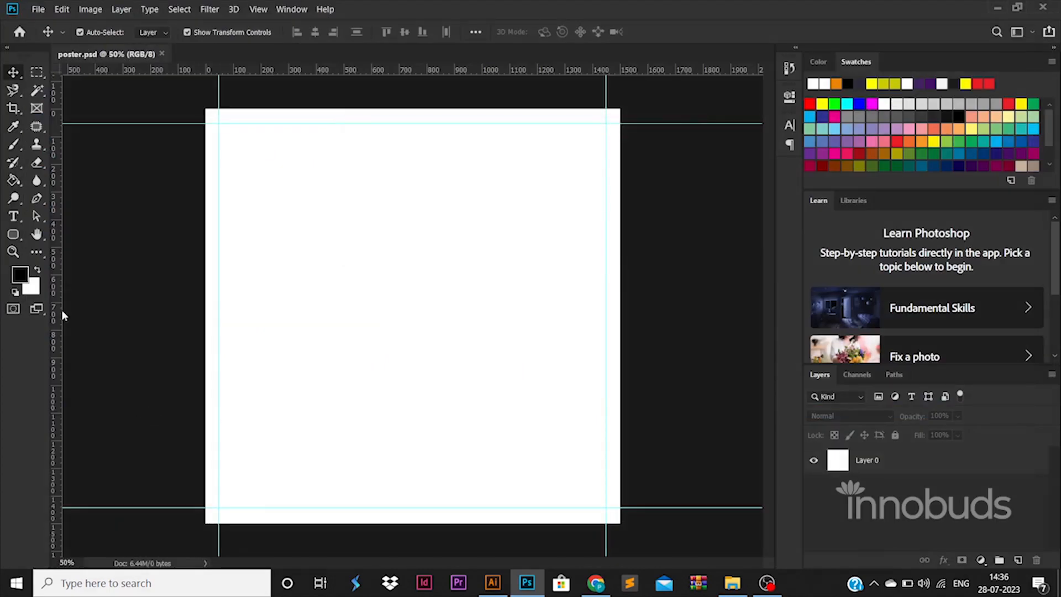
# - Add a Gradient Overlay to Layer 0 and set the gradient's first color stop to dark green 025000
pyautogui.click(930, 450)
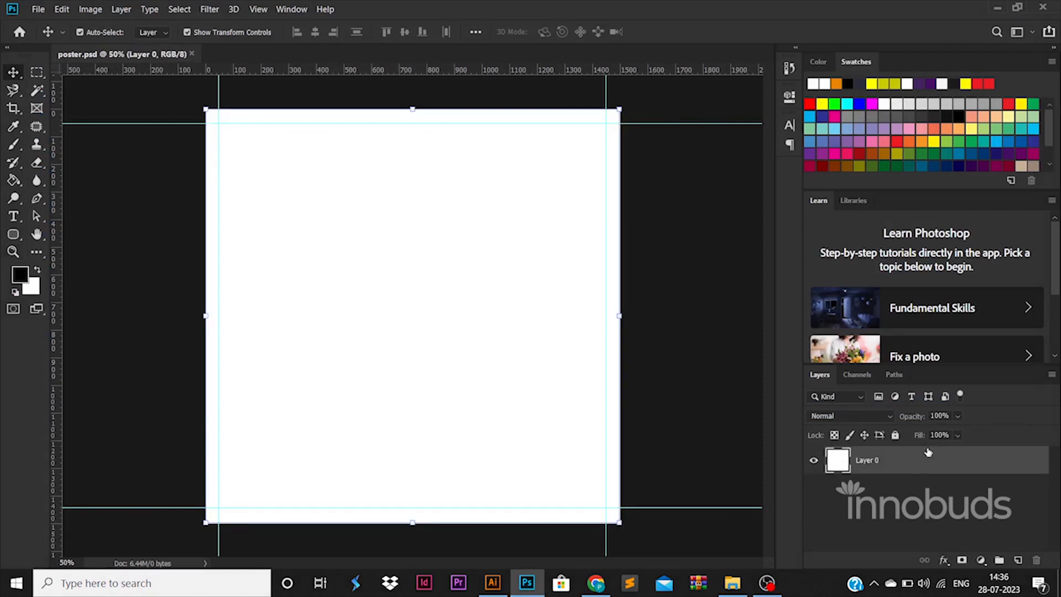
pyautogui.doubleClick(932, 459)
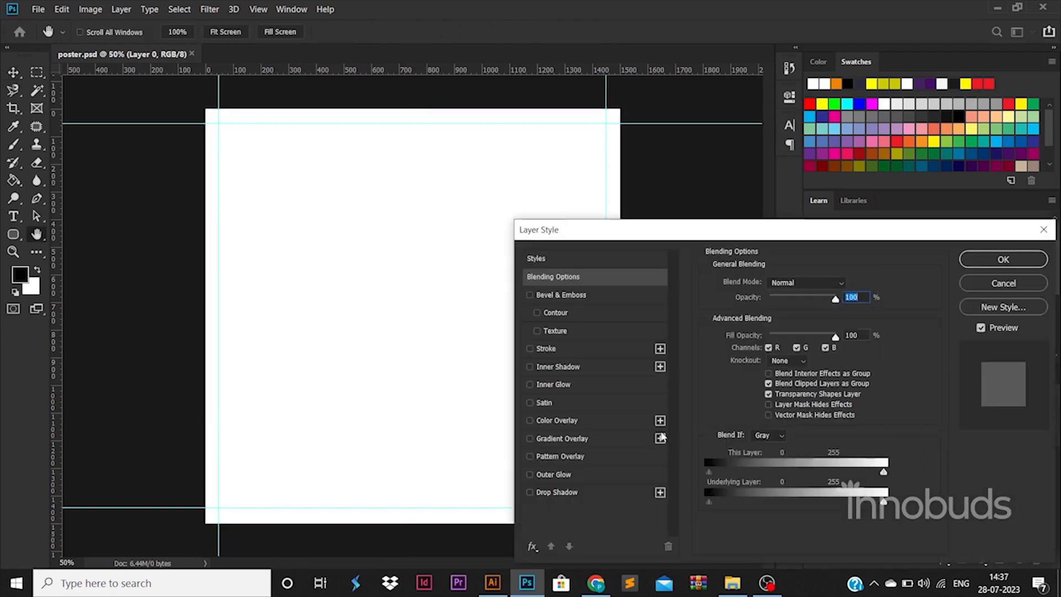
pyautogui.click(622, 436)
pyautogui.click(782, 316)
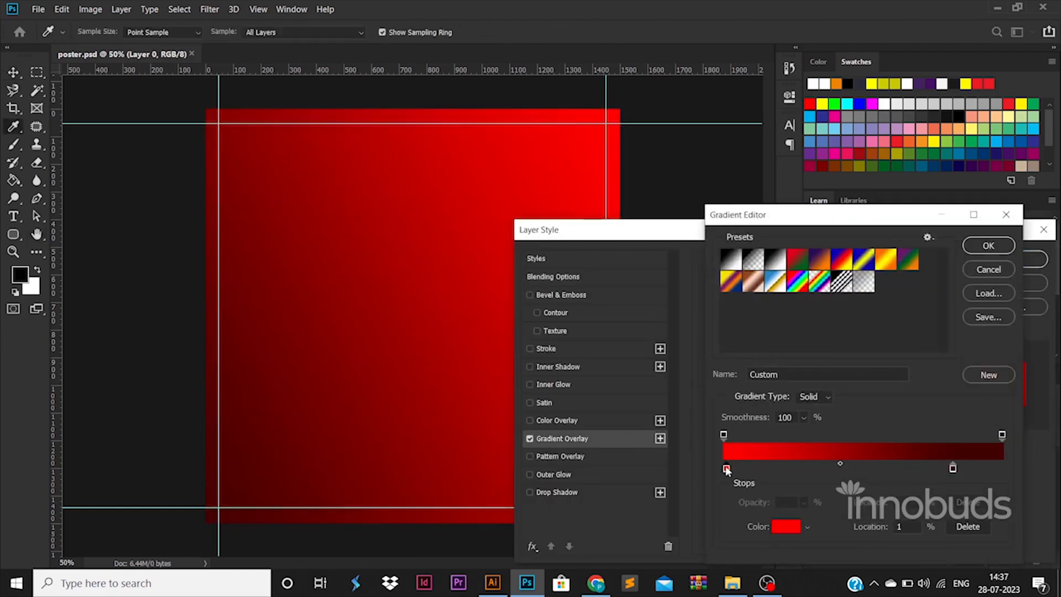
pyautogui.doubleClick(726, 468)
pyautogui.click(872, 394)
pyautogui.click(856, 395)
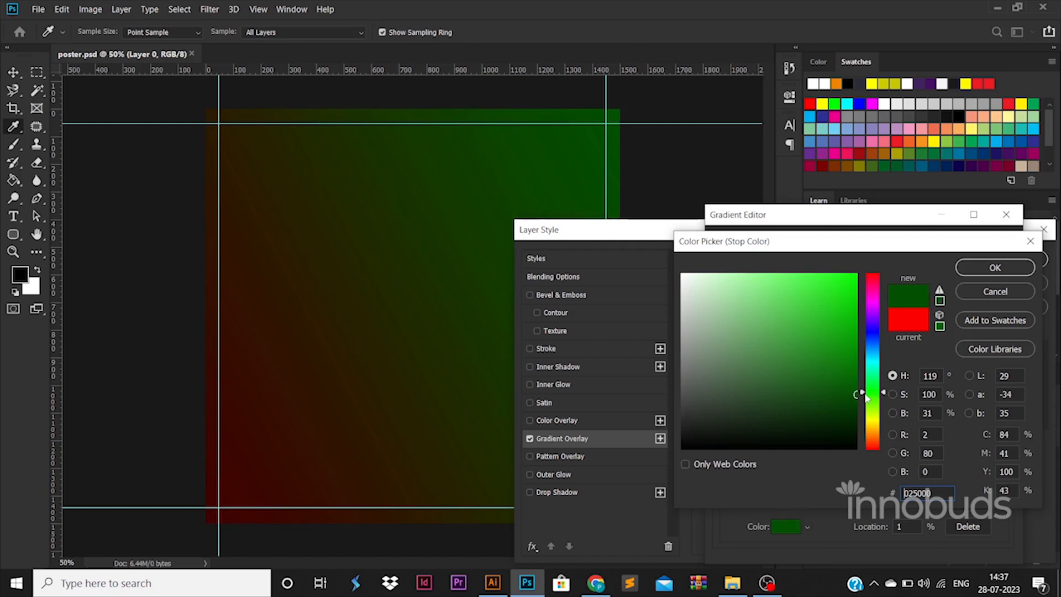
pyautogui.click(994, 268)
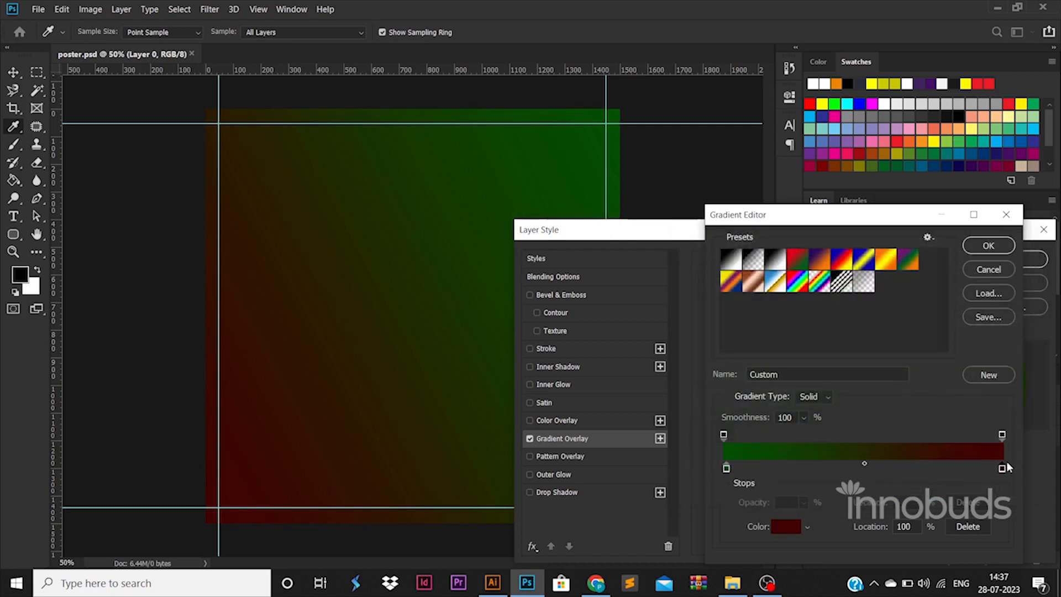
# - Set the gradient's end color stop to a bright green and apply the Gradient Overlay to Layer 0
pyautogui.doubleClick(1001, 468)
pyautogui.click(872, 399)
pyautogui.click(856, 274)
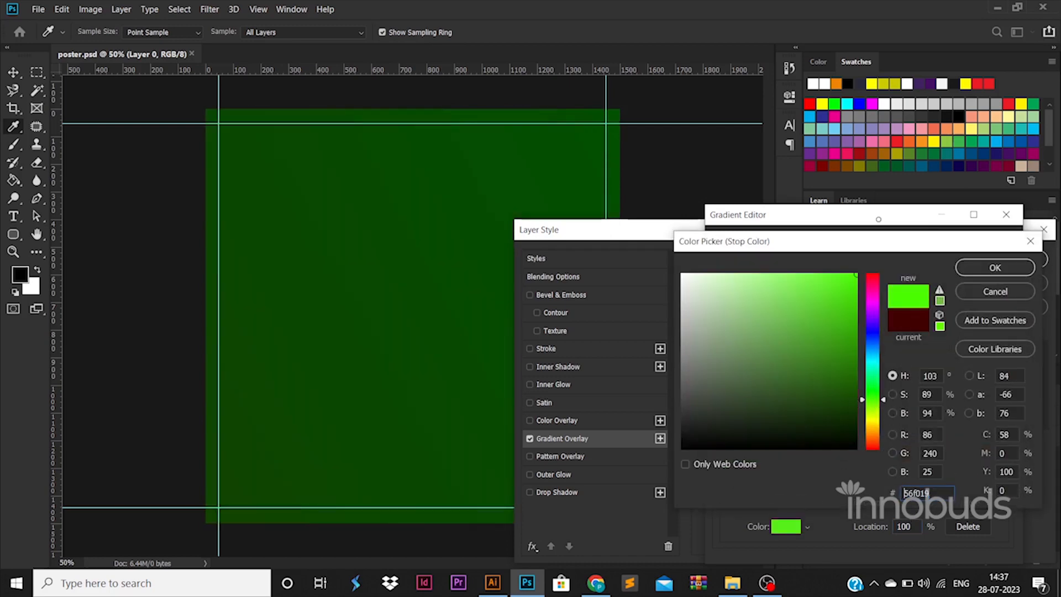
pyautogui.click(995, 267)
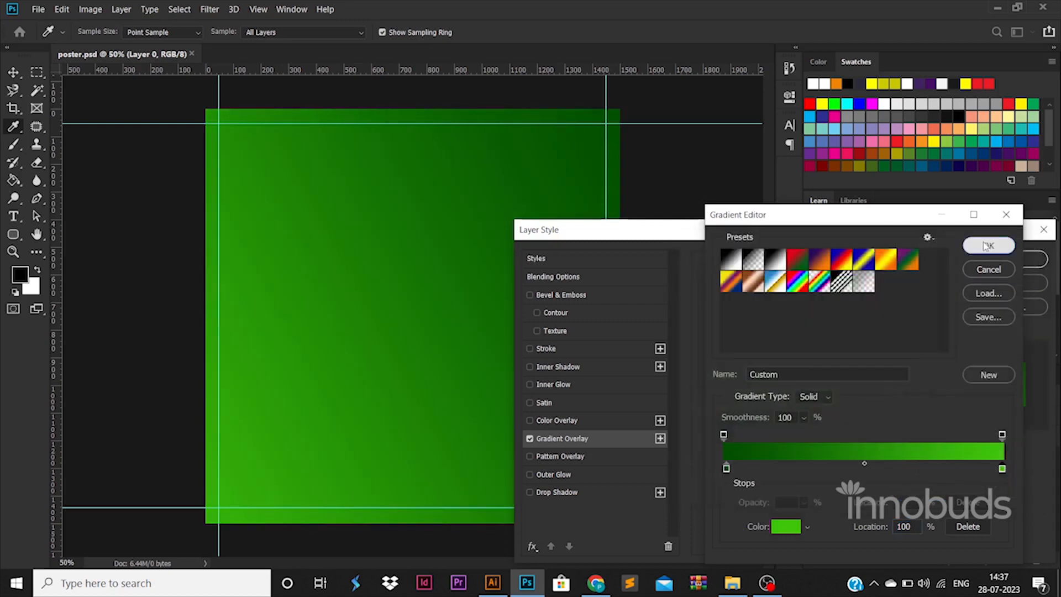
pyautogui.click(995, 244)
pyautogui.click(988, 261)
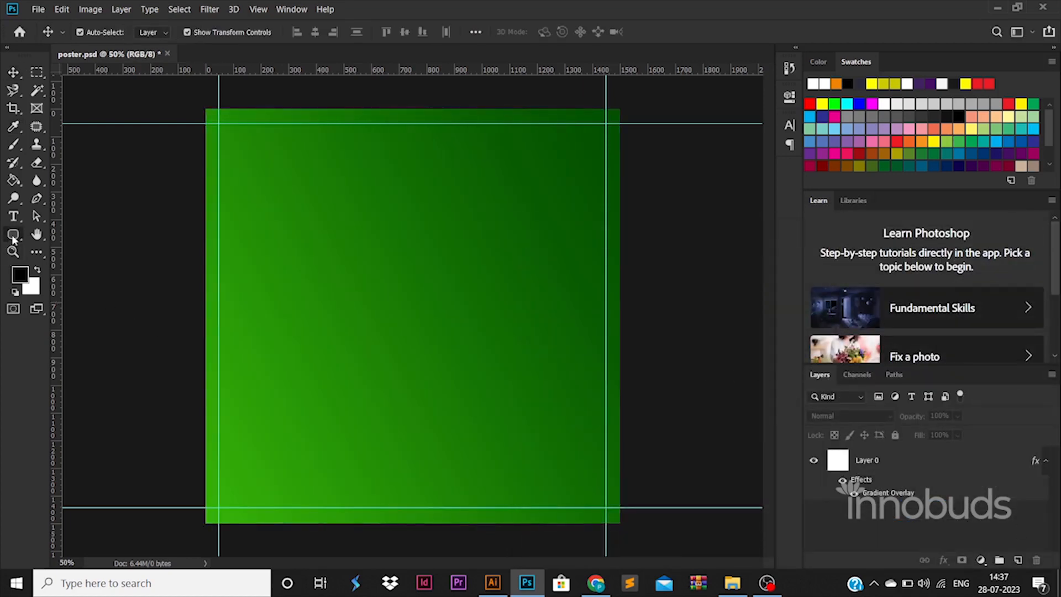
# - Draw a black ellipse over the canvas's lower-left corner and enlarge it to about 721 px wide
pyautogui.moveTo(13, 237); pyautogui.dragTo(65, 261)
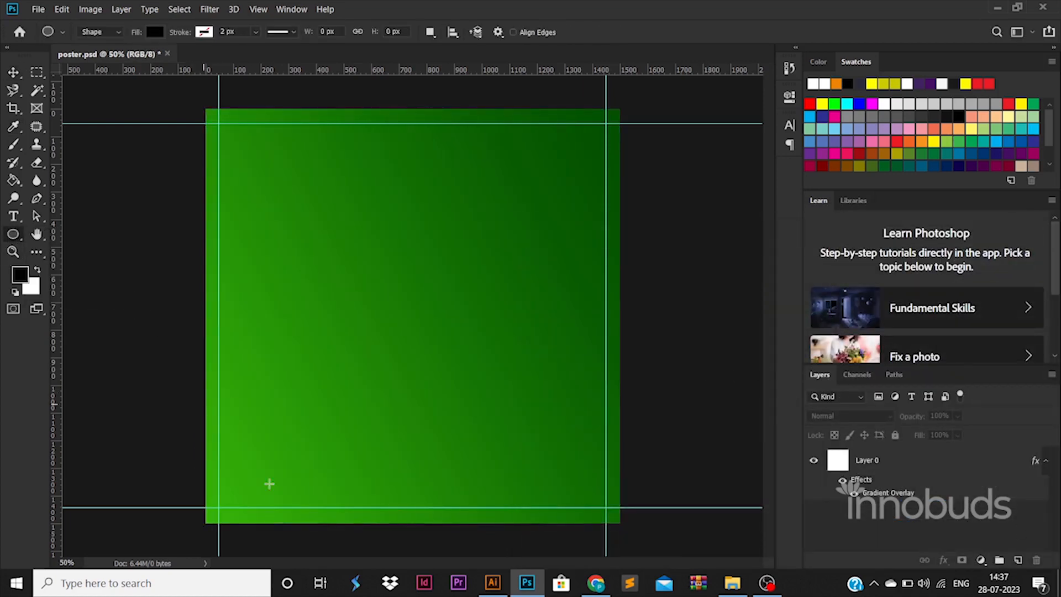
pyautogui.moveTo(269, 484); pyautogui.dragTo(362, 571)
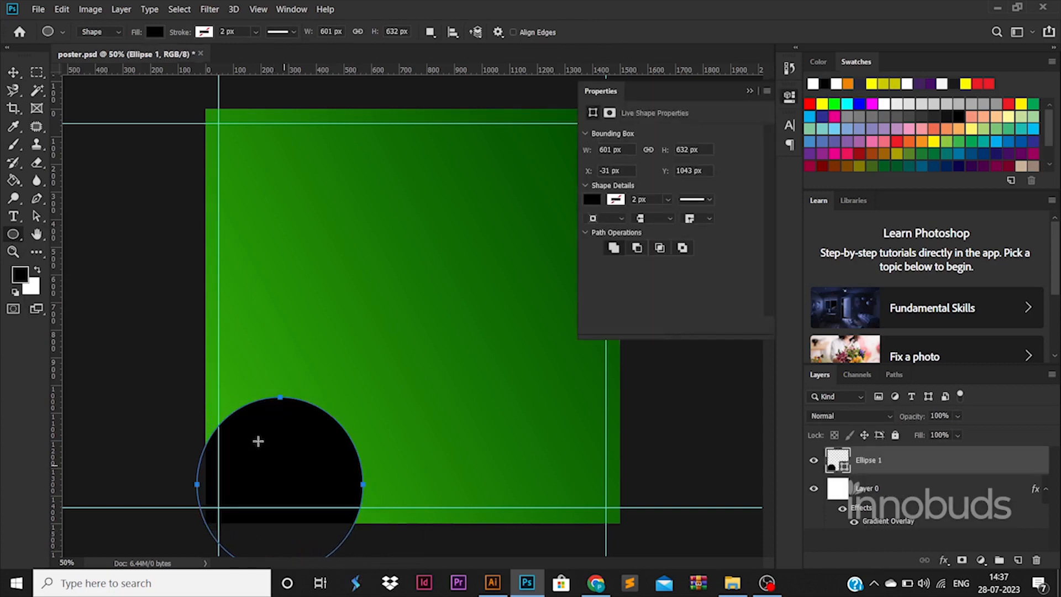
pyautogui.click(16, 72)
pyautogui.moveTo(367, 483); pyautogui.dragTo(319, 522)
pyautogui.press('Return')
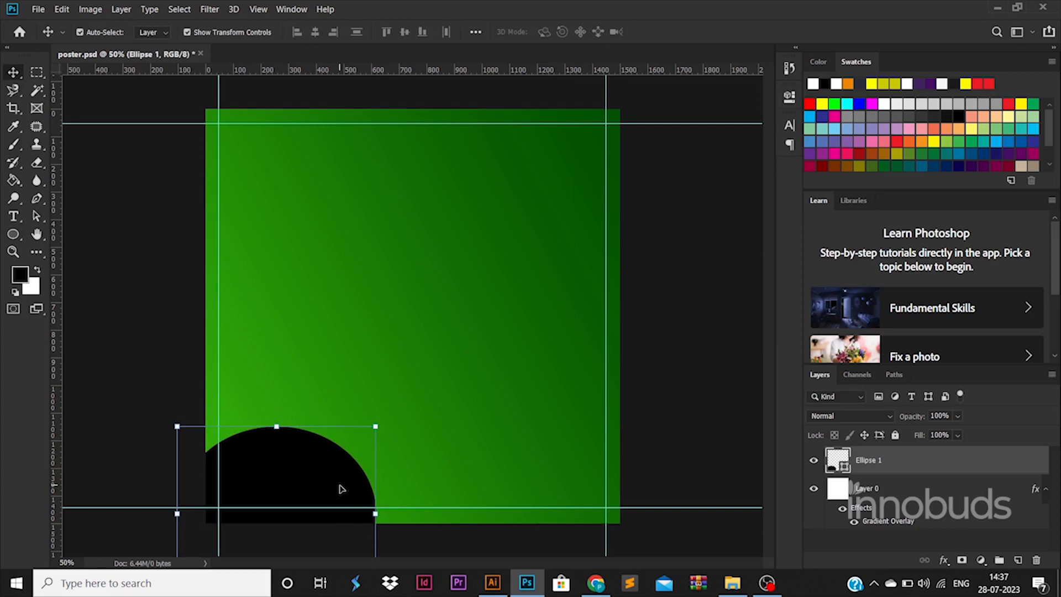
# - Set the ellipse's height to 721 px to make it a true circle
pyautogui.click(14, 236)
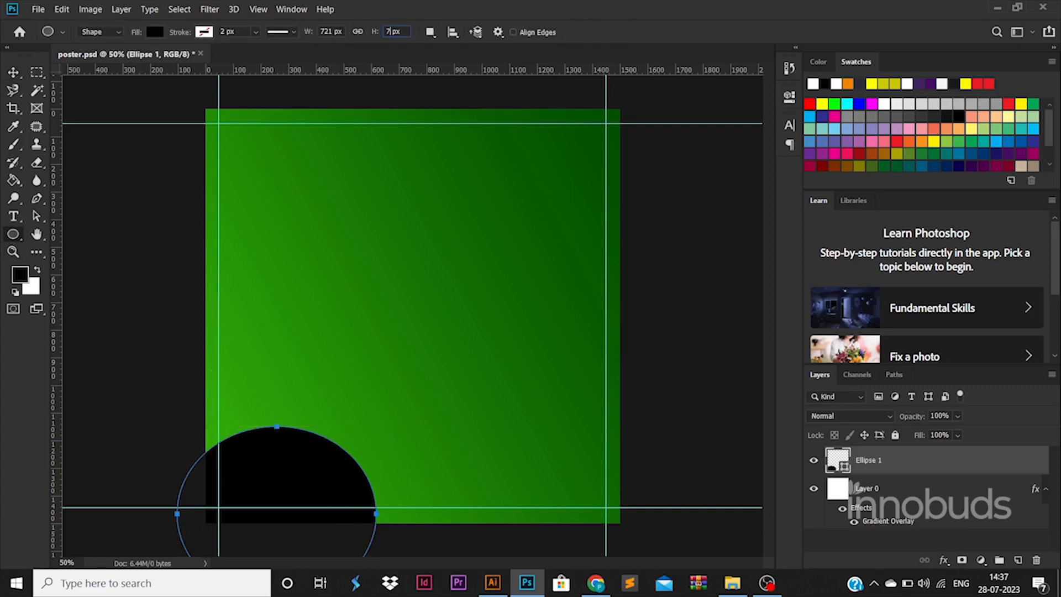
pyautogui.write('21')
pyautogui.press('Return')
# - Duplicate the circle along the canvas's bottom edge and up the right edge, and delete the surplus overlapping copy
pyautogui.press('v')
pyautogui.moveTo(332, 479); pyautogui.dragTo(587, 483)
pyautogui.moveTo(576, 487); pyautogui.dragTo(665, 351)
pyautogui.click(532, 423)
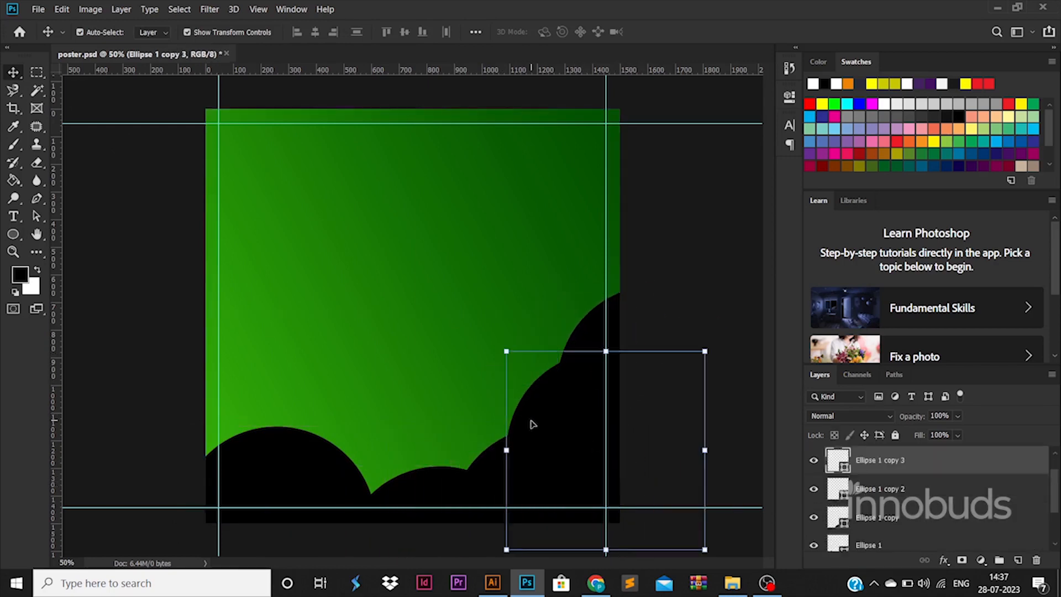
pyautogui.press('Delete')
pyautogui.click(598, 386)
pyautogui.click(520, 420)
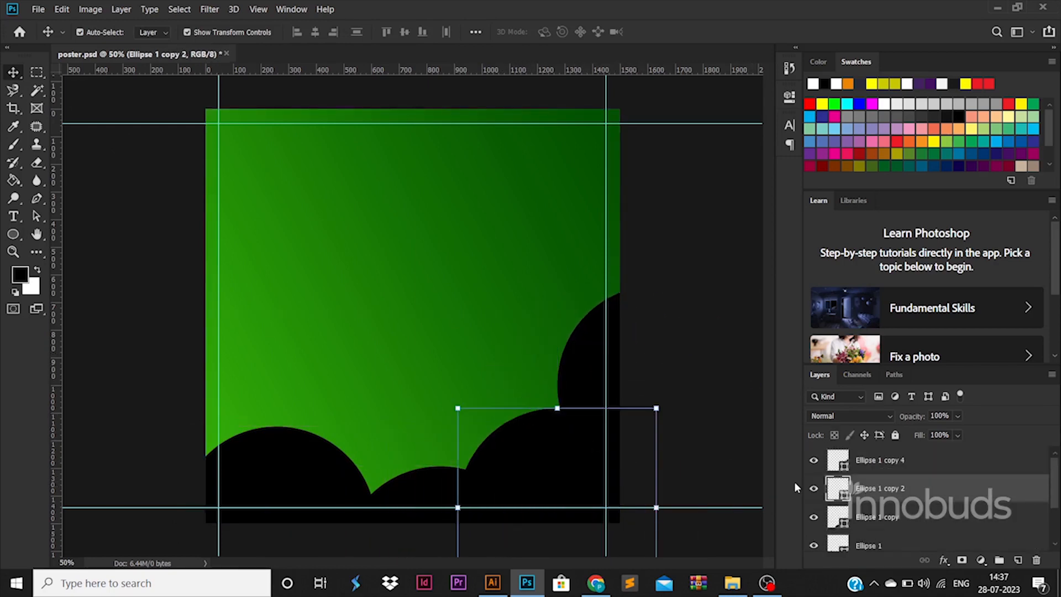
# - Fill the circle on the canvas's right edge with white and apply the same fill to the other three circles
pyautogui.doubleClick(840, 464)
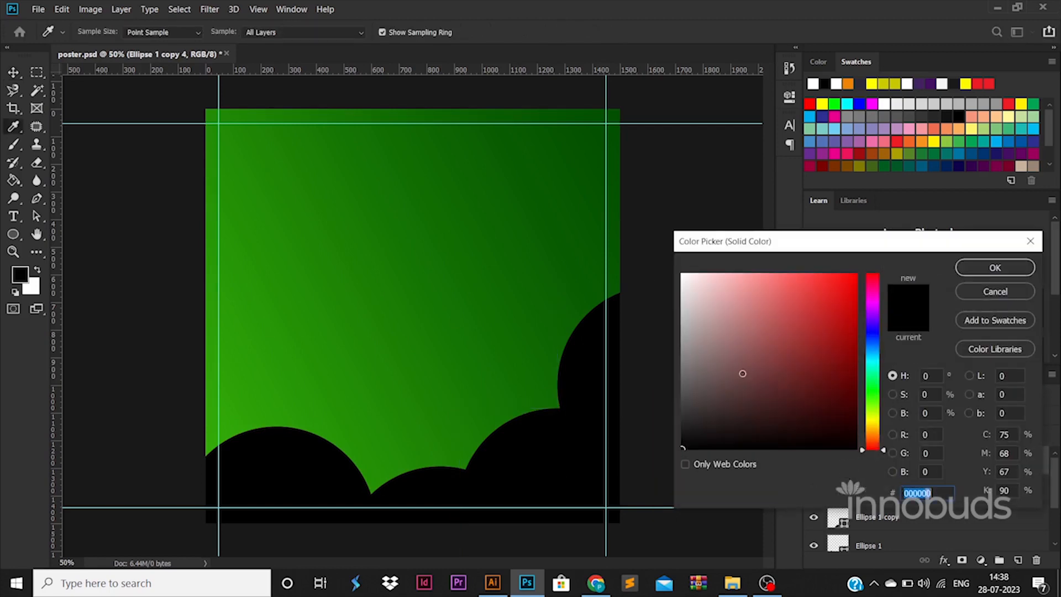
pyautogui.moveTo(742, 372); pyautogui.dragTo(679, 270)
pyautogui.click(983, 273)
pyautogui.rightClick(928, 468)
pyautogui.click(829, 346)
pyautogui.click(883, 490)
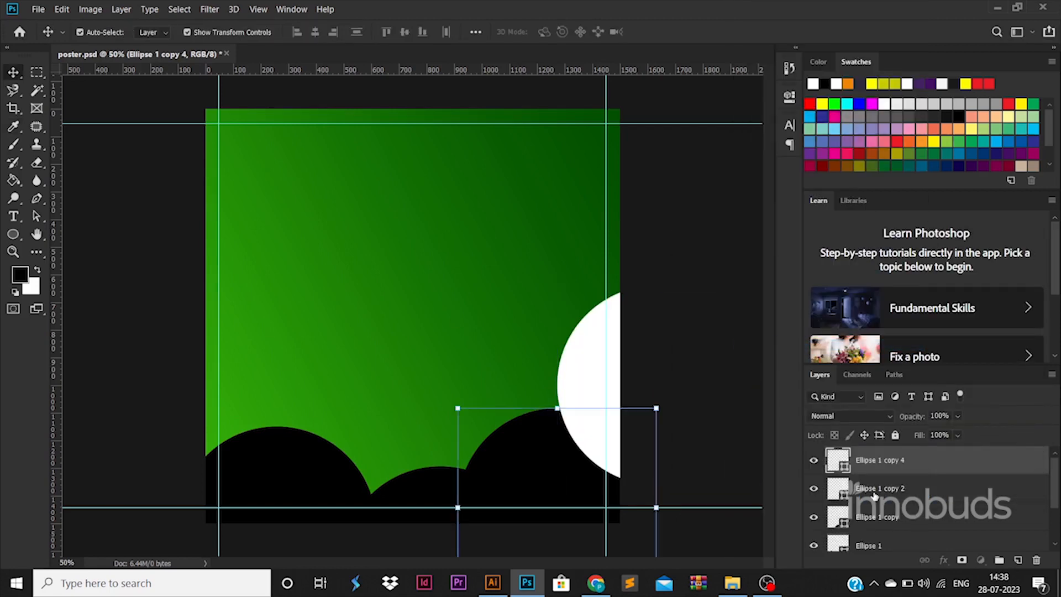
pyautogui.scroll(-1, 879, 499)
pyautogui.keyDown('shift'); pyautogui.click(873, 516); pyautogui.keyUp('shift')
pyautogui.rightClick(873, 516)
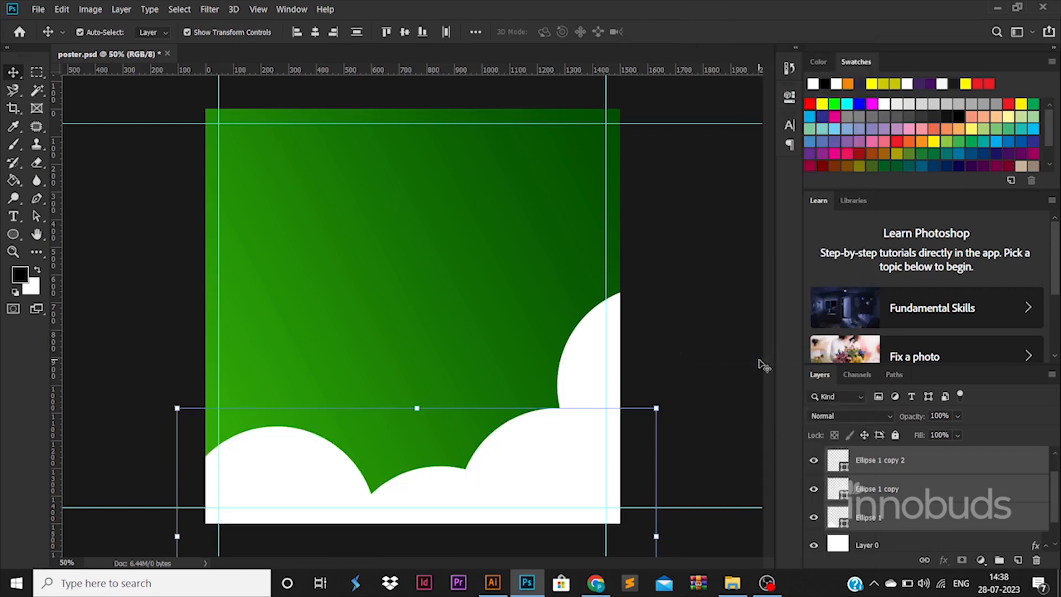
pyautogui.click(758, 357)
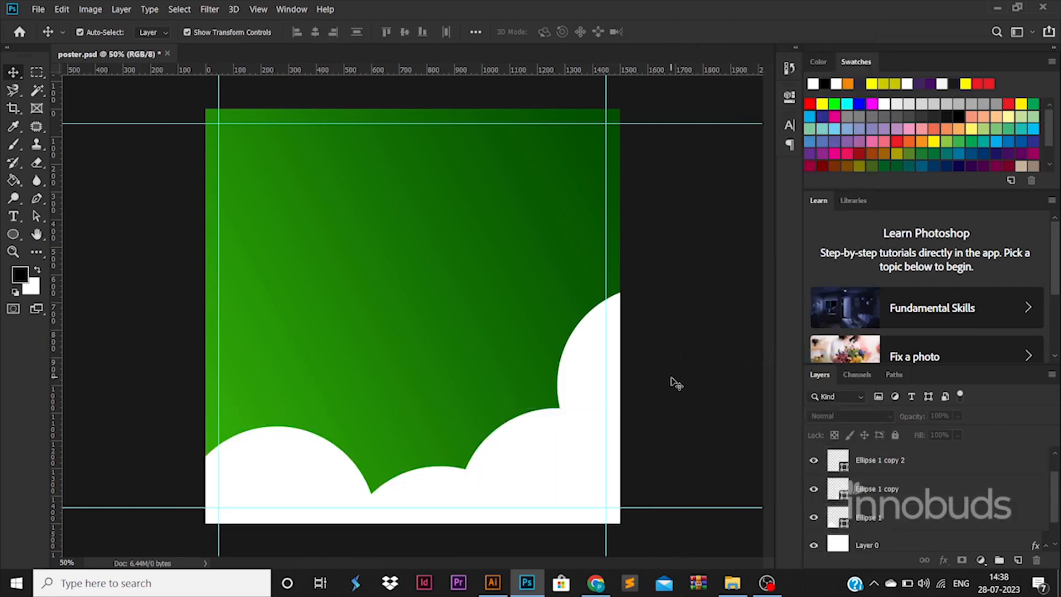
pyautogui.press('t')
pyautogui.click(260, 188)
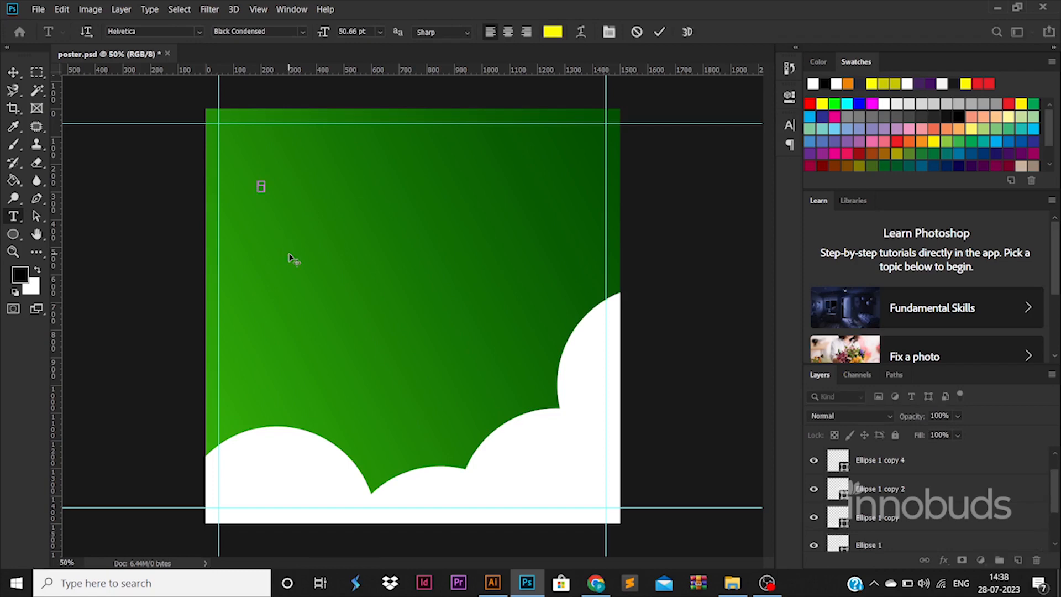
pyautogui.click(14, 73)
pyautogui.moveTo(264, 182); pyautogui.dragTo(362, 168)
pyautogui.press('Return')
pyautogui.press('Delete')
# - Add the yellow text "LOGO" in Montserrat ExtraBold, enlarge it to about 107 pt and place it inside the top-left guides
pyautogui.click(13, 216)
pyautogui.click(344, 200)
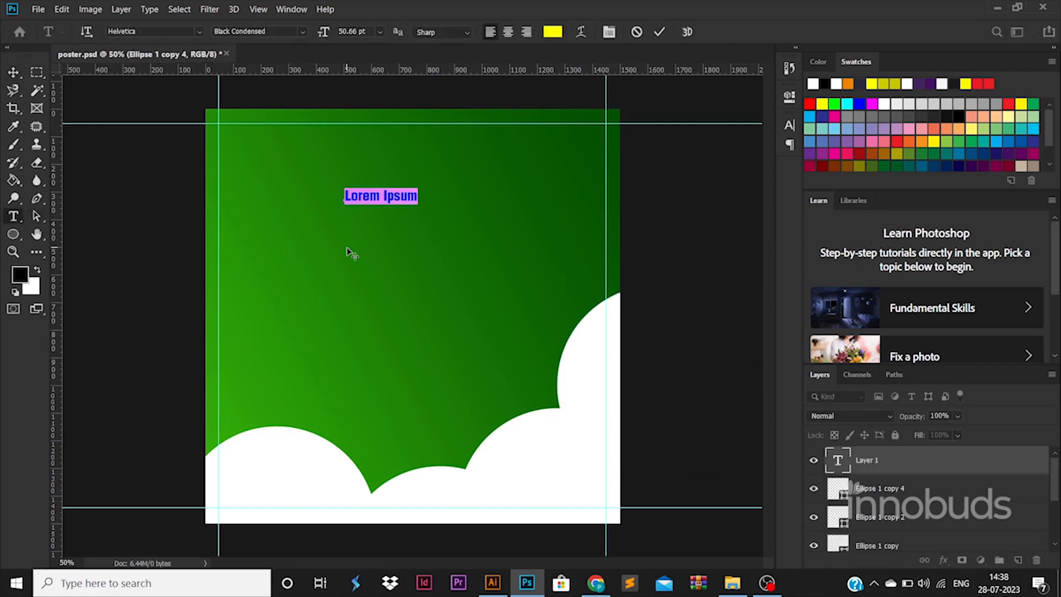
pyautogui.click(199, 31)
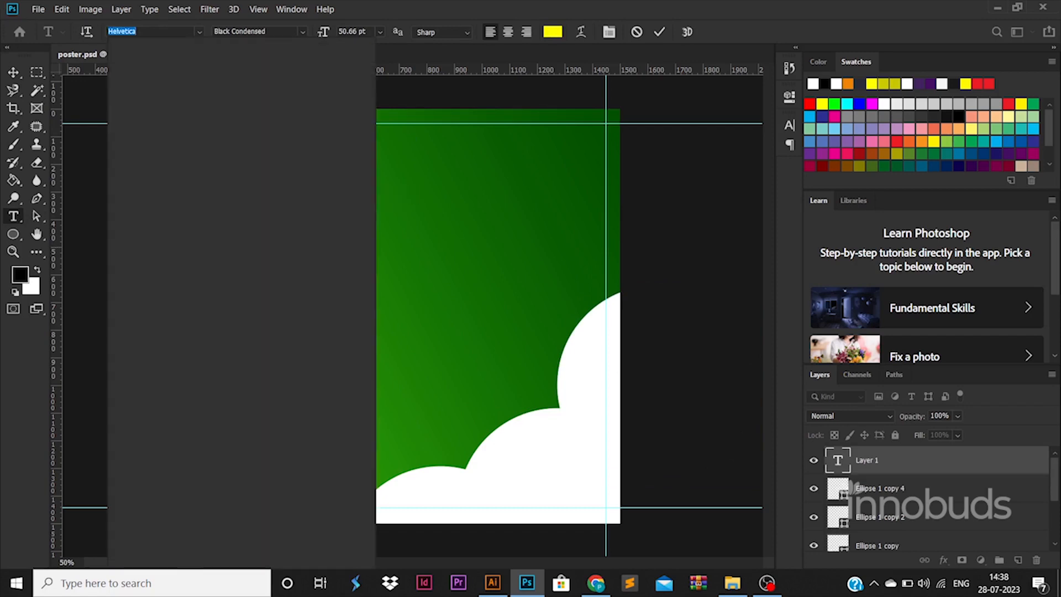
pyautogui.write('MONT')
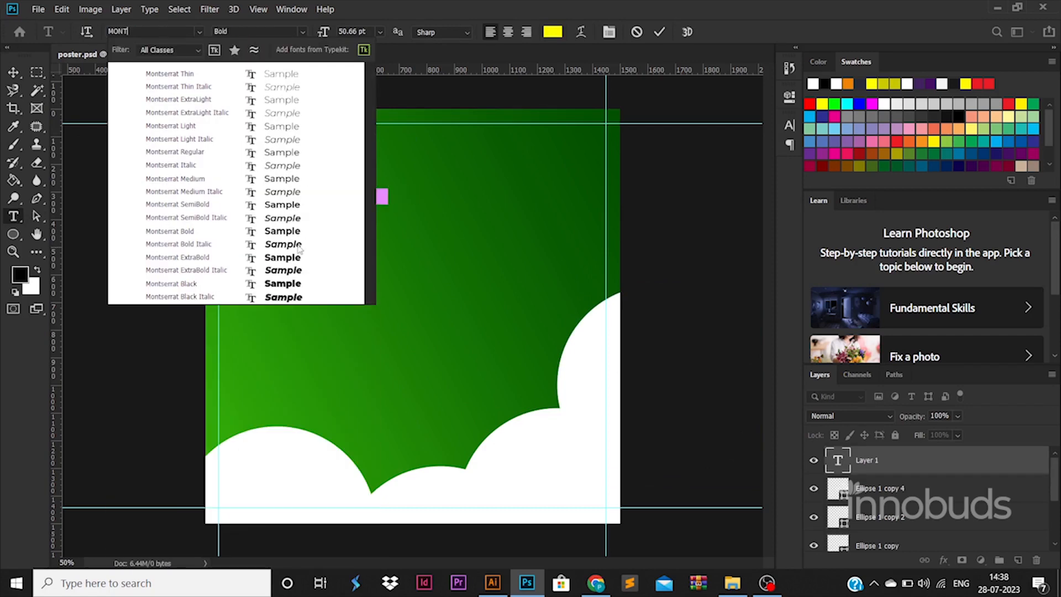
pyautogui.click(290, 260)
pyautogui.click(13, 73)
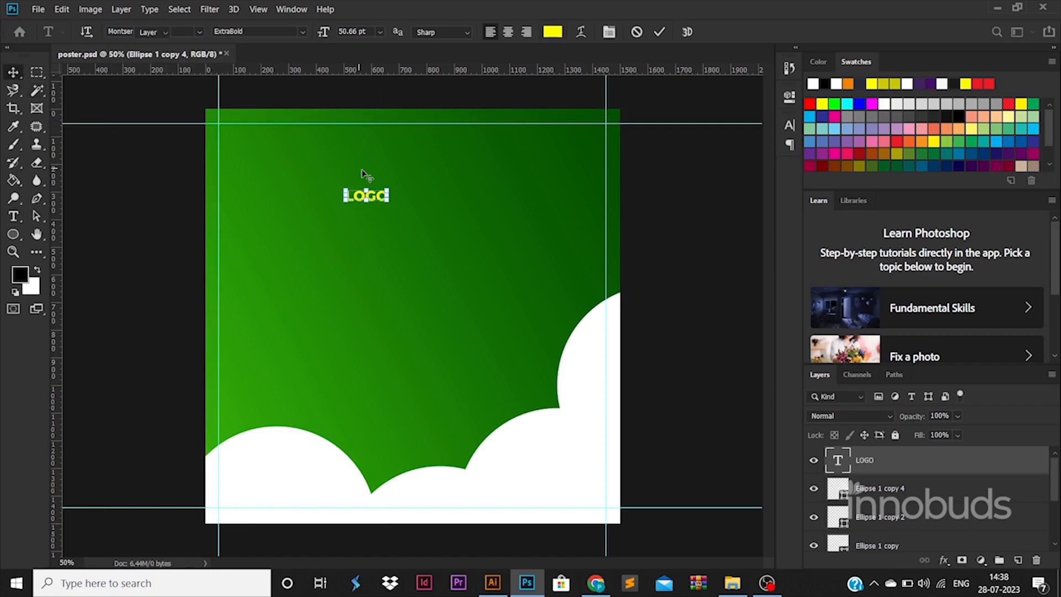
pyautogui.moveTo(387, 188); pyautogui.dragTo(483, 167)
pyautogui.moveTo(429, 180); pyautogui.dragTo(304, 150)
# - Duplicate the LOGO text just below the original and replace the copy's wording with "Tagline"
pyautogui.moveTo(355, 124); pyautogui.dragTo(282, 170)
pyautogui.press('Return')
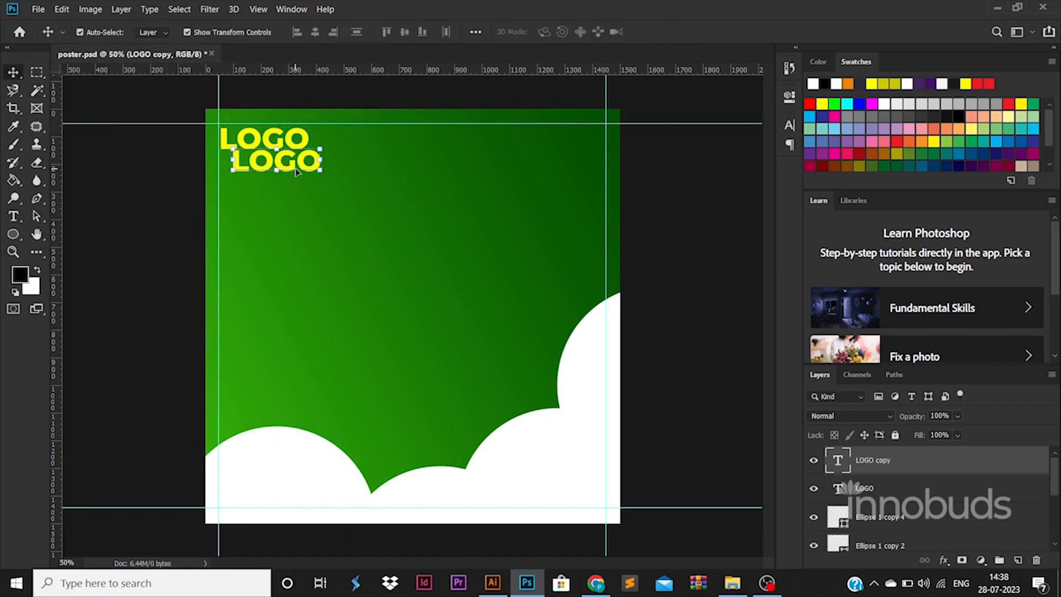
pyautogui.doubleClick(282, 166)
pyautogui.write('Tagline')
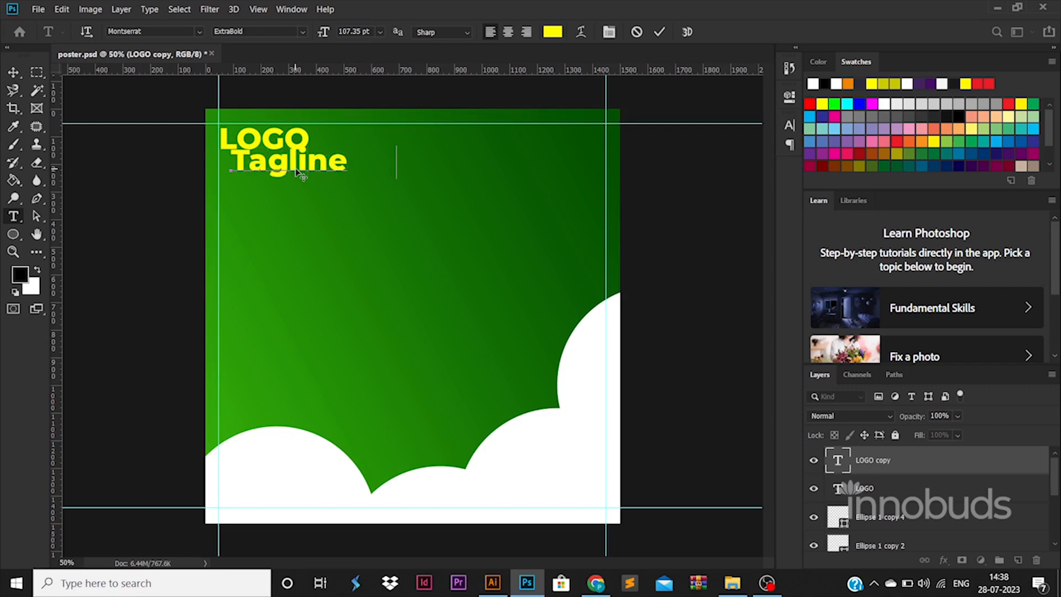
pyautogui.write(' goes here')
# - Complete the copied text as "Tagline goes here", set it to 30 pt and move it directly beneath LOGO at the left guide
pyautogui.hotkey('ctrl', 'a')
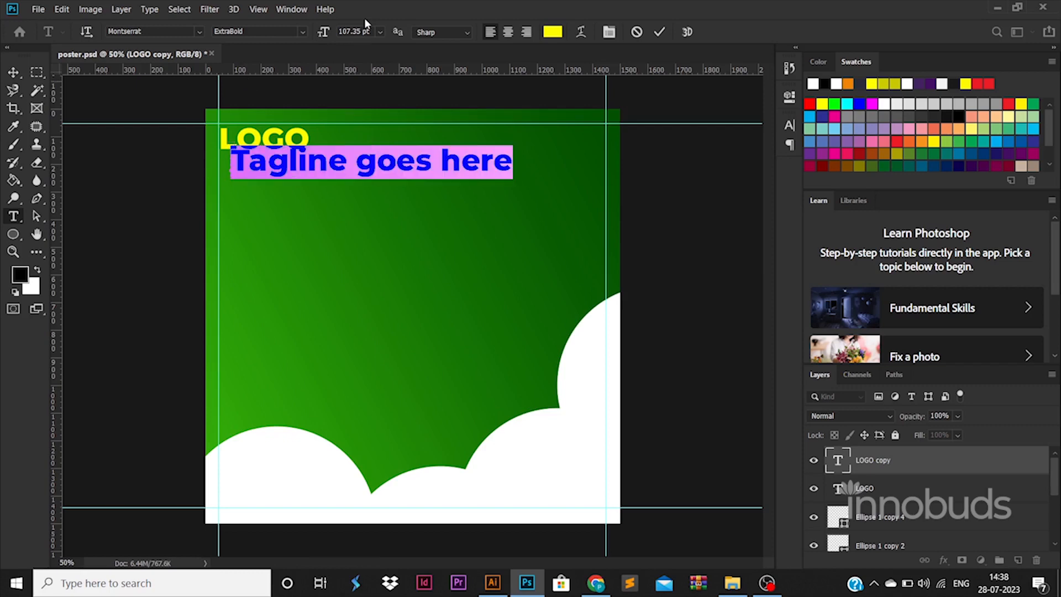
pyautogui.press('Return')
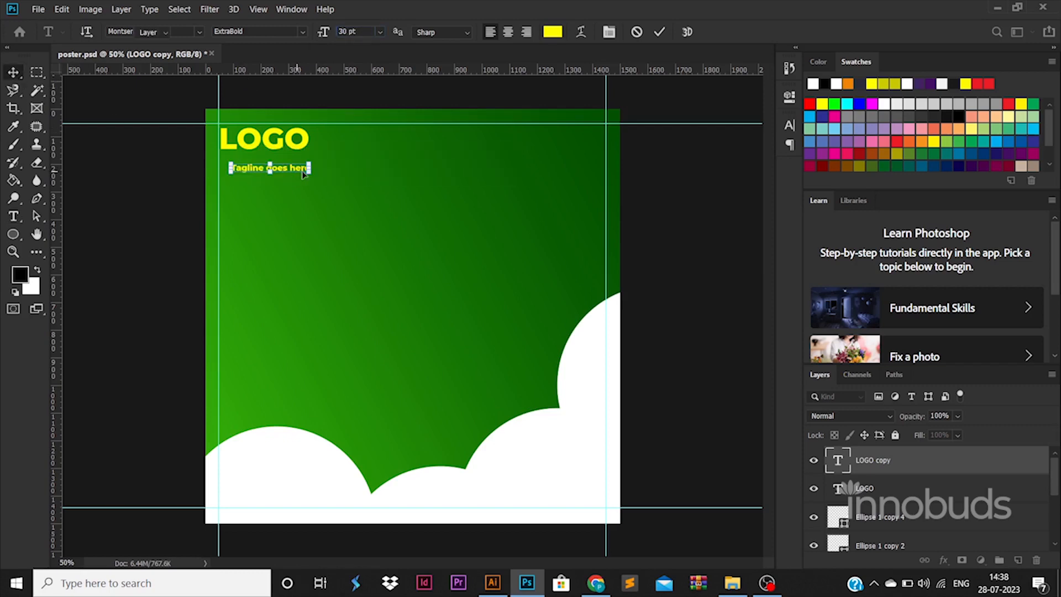
pyautogui.click(14, 72)
pyautogui.moveTo(299, 169); pyautogui.dragTo(288, 160)
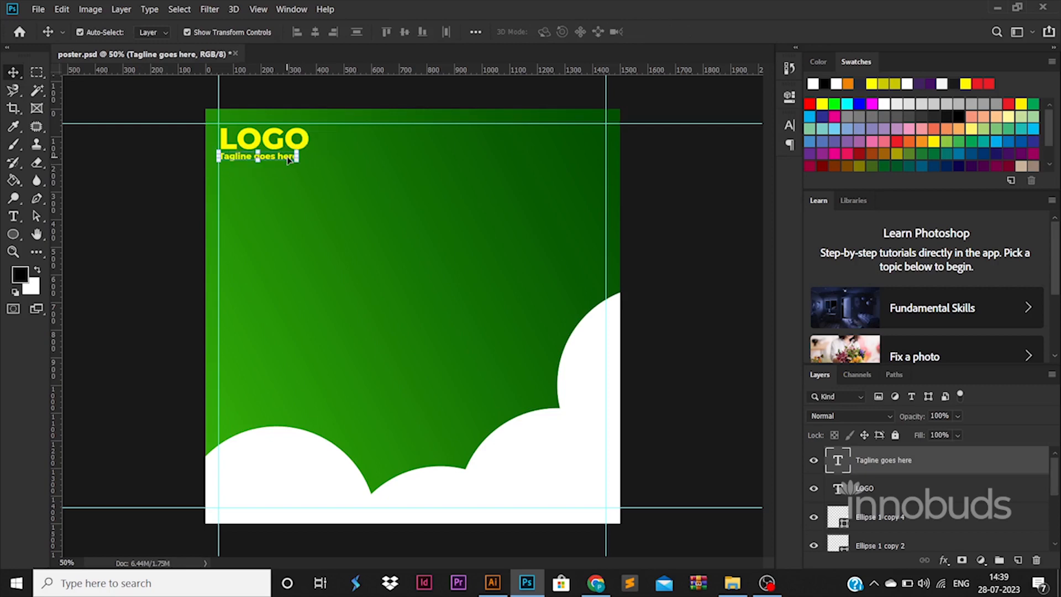
# - Shift LOGO slightly left to the guide and enlarge the tagline to about 32 pt, close to the width of LOGO
pyautogui.click(259, 143)
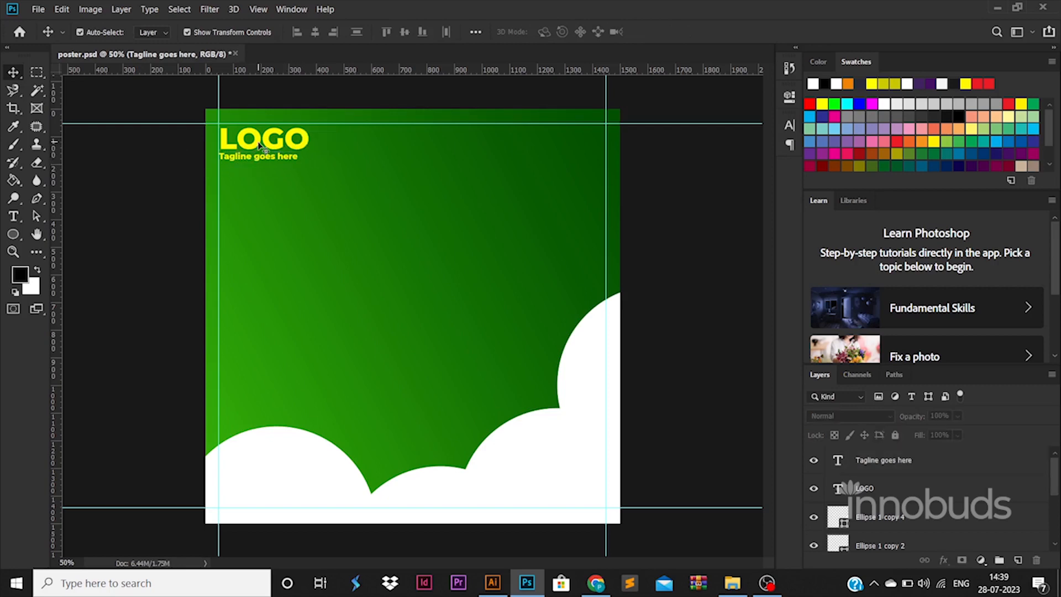
pyautogui.click(190, 179)
pyautogui.click(258, 156)
pyautogui.moveTo(299, 162); pyautogui.dragTo(304, 161)
pyautogui.press('Return')
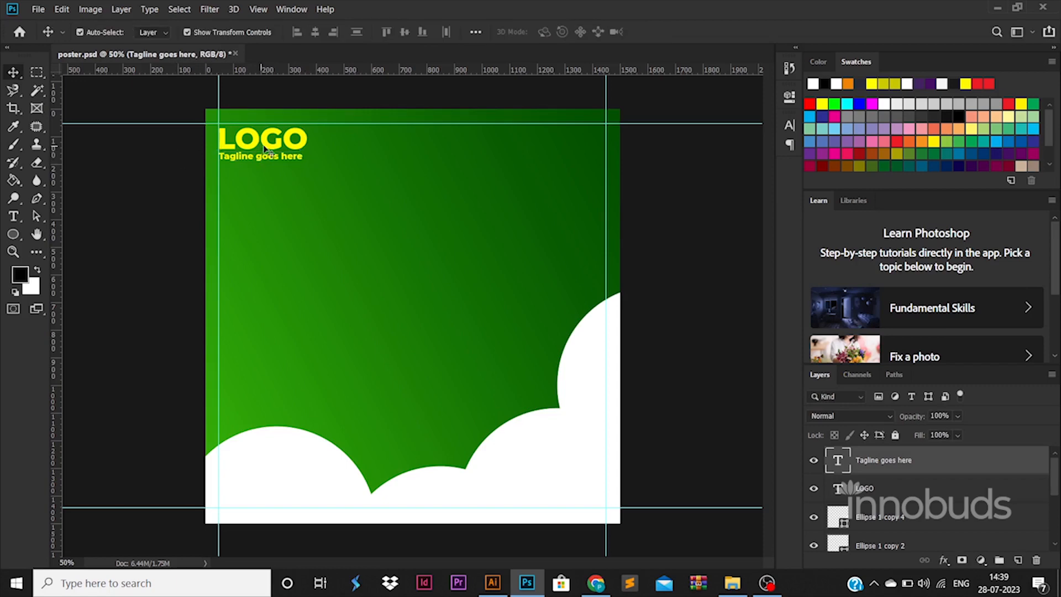
pyautogui.click(266, 146)
pyautogui.click(138, 160)
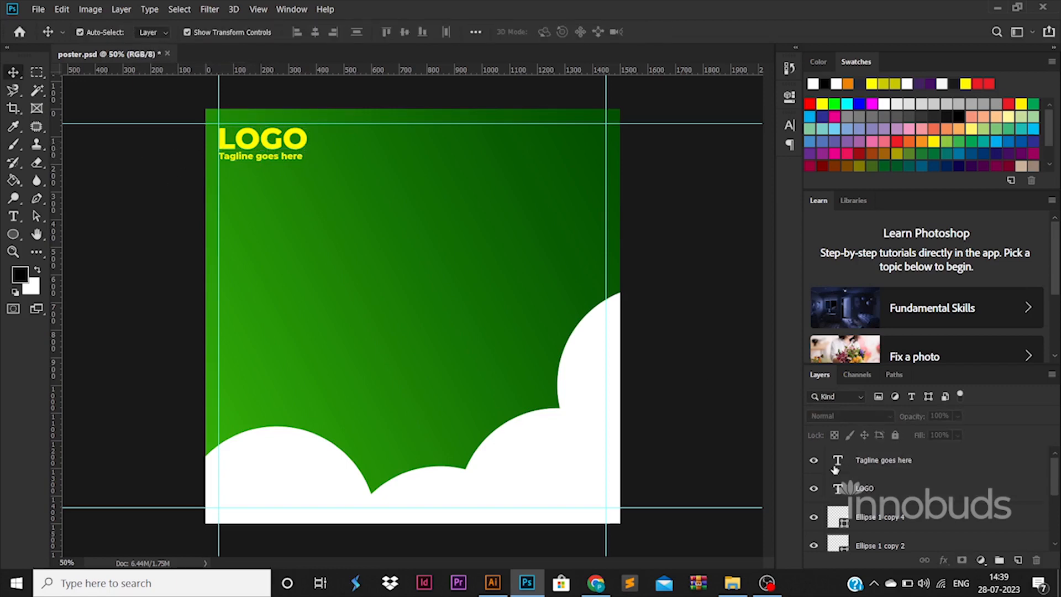
# - Change the tagline to Montserrat Regular in white and scale it slightly wider to nearly match LOGO
pyautogui.doubleClick(837, 462)
pyautogui.click(303, 32)
pyautogui.click(272, 106)
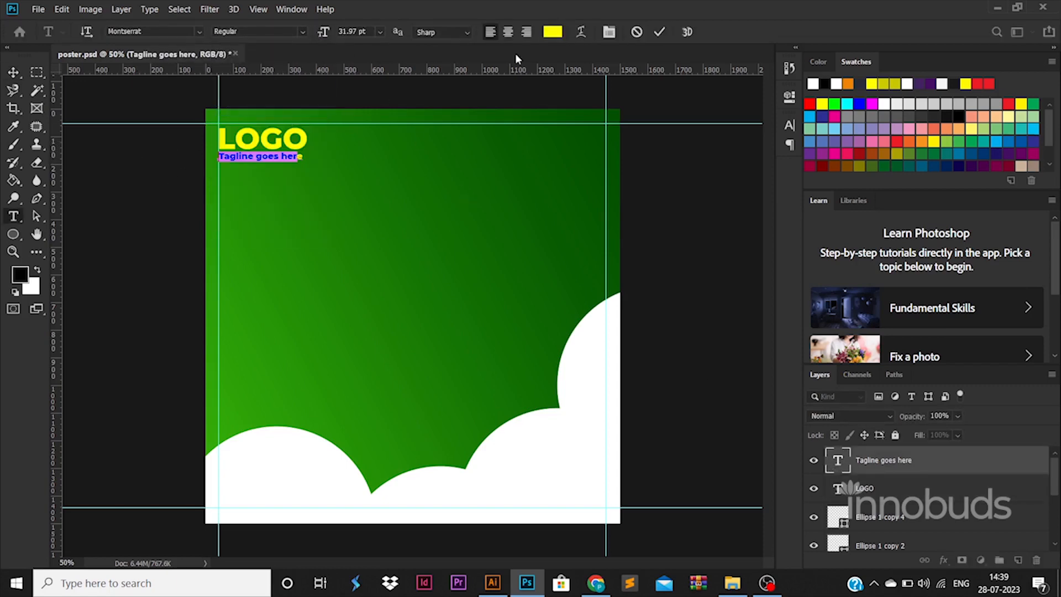
pyautogui.click(553, 32)
pyautogui.click(994, 267)
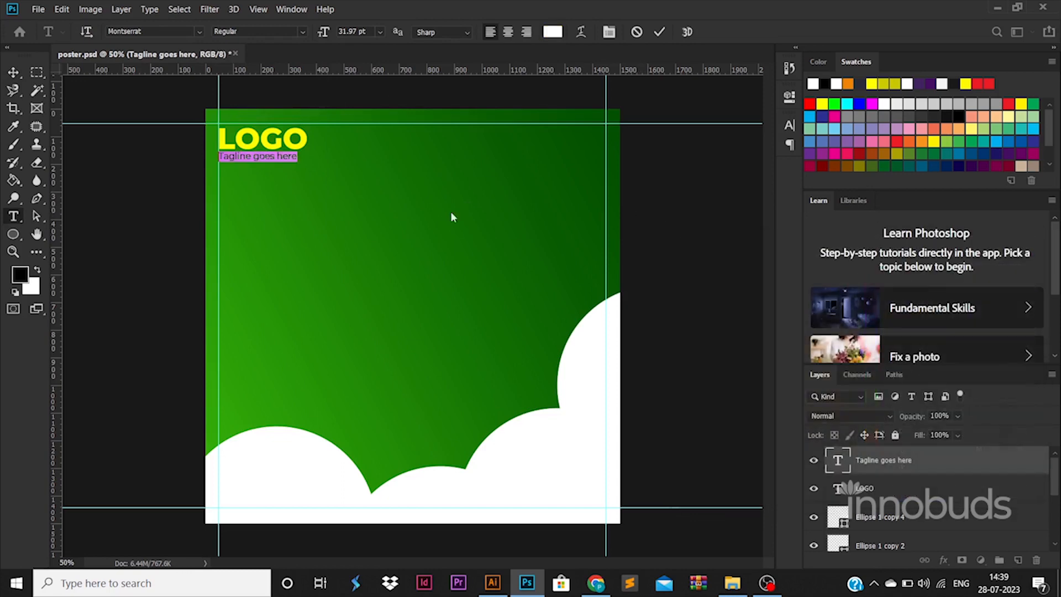
pyautogui.press('Escape')
pyautogui.press('v')
pyautogui.moveTo(298, 160); pyautogui.dragTo(302, 160)
pyautogui.press('Return')
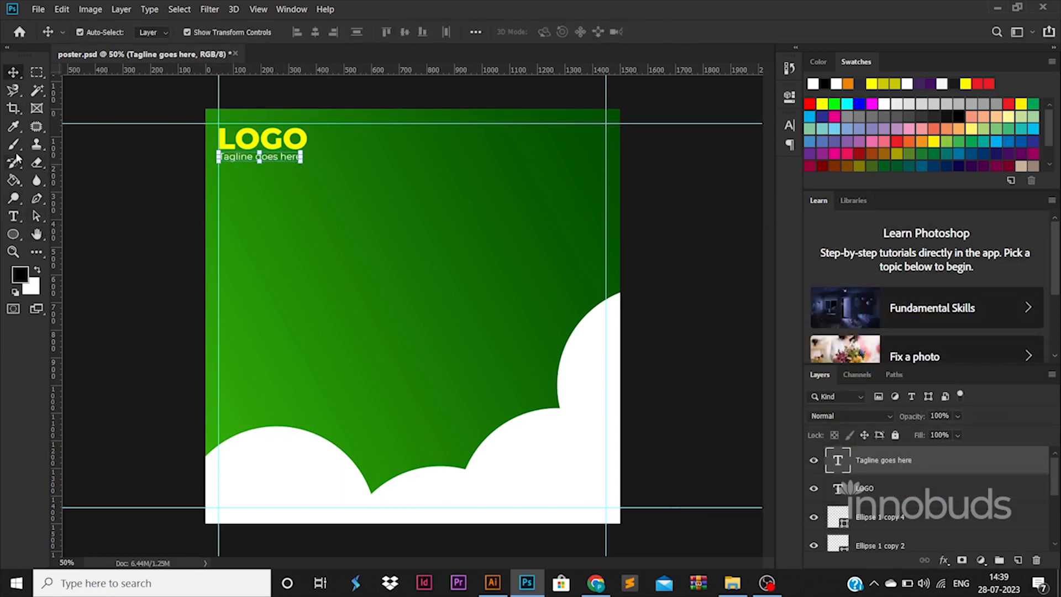
# - On a new layer, paint a large black splatter-brush shape over the canvas's right half, filling its lower edge with the brush at 174 px
pyautogui.click(14, 147)
pyautogui.click(1017, 560)
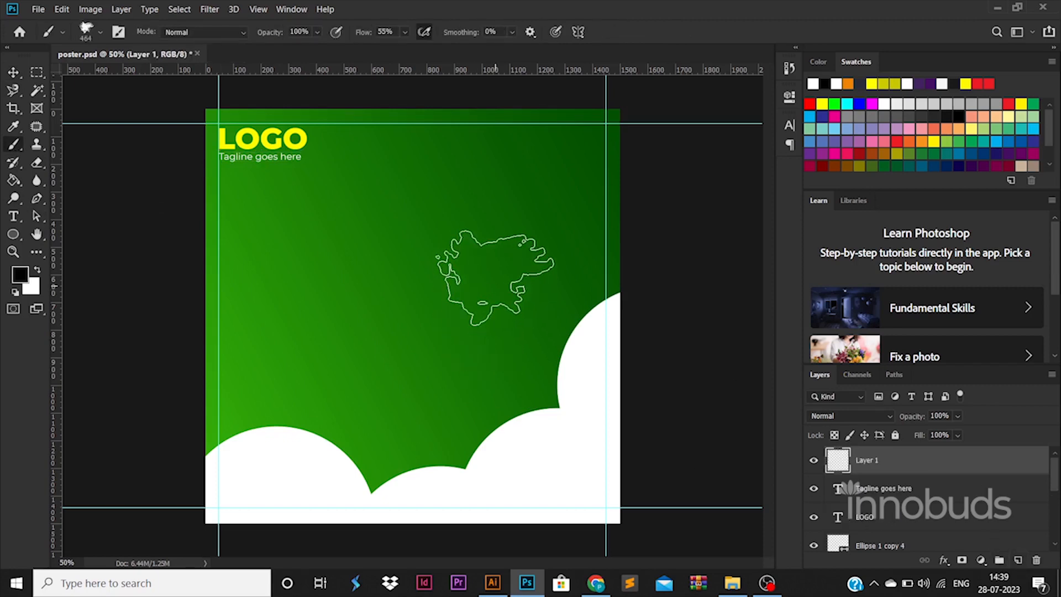
pyautogui.moveTo(498, 279)
pyautogui.mouseDown()
pyautogui.moveTo(502, 343)
pyautogui.moveTo(544, 265)
pyautogui.moveTo(481, 272)
pyautogui.moveTo(438, 372)
pyautogui.moveTo(462, 387)
pyautogui.moveTo(531, 351)
pyautogui.moveTo(580, 391)
pyautogui.moveTo(485, 390)
pyautogui.moveTo(403, 355)
pyautogui.mouseUp()
pyautogui.moveTo(425, 262)
pyautogui.mouseDown()
pyautogui.moveTo(432, 458)
pyautogui.moveTo(450, 443)
pyautogui.mouseUp()
pyautogui.rightClick(551, 395)
pyautogui.click(601, 377)
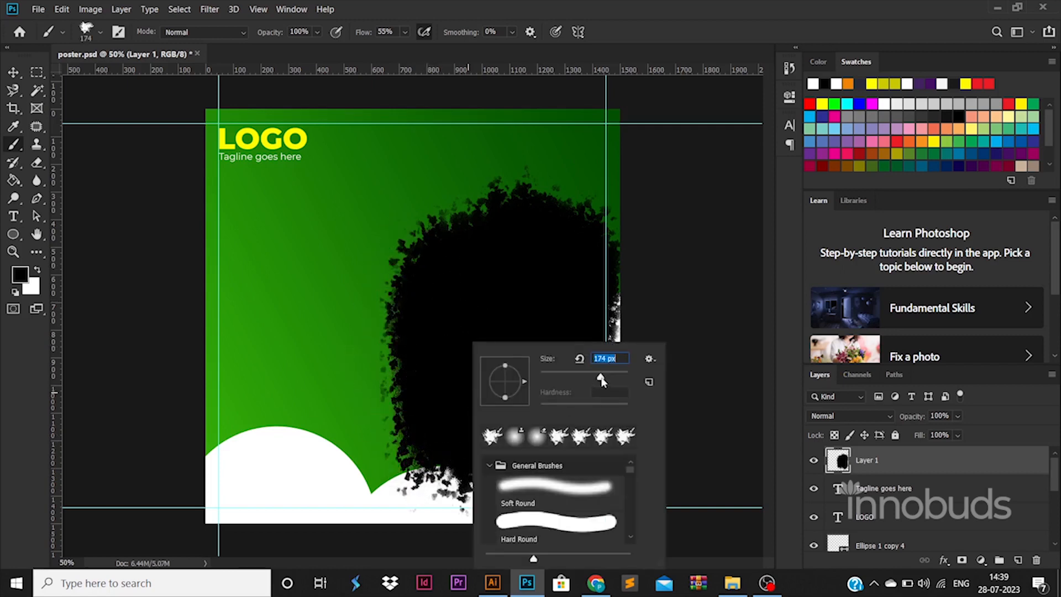
pyautogui.press('Return')
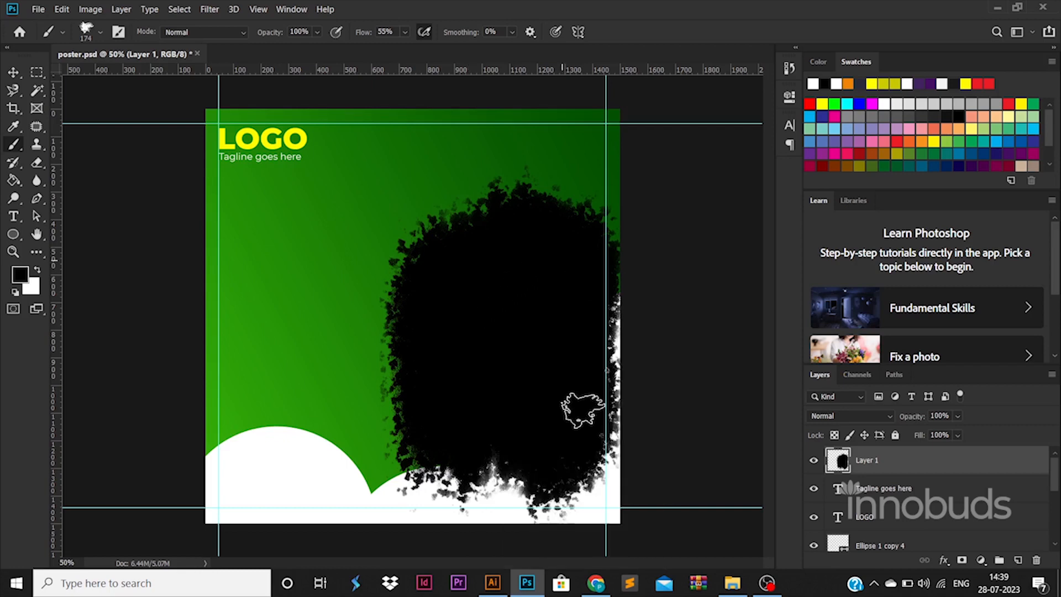
# - Transform the black shape: narrow it, move it up and scale it to reach the canvas's right edge
pyautogui.hotkey('ctrl', 't')
pyautogui.moveTo(378, 340); pyautogui.dragTo(433, 336)
pyautogui.moveTo(500, 330); pyautogui.dragTo(485, 315)
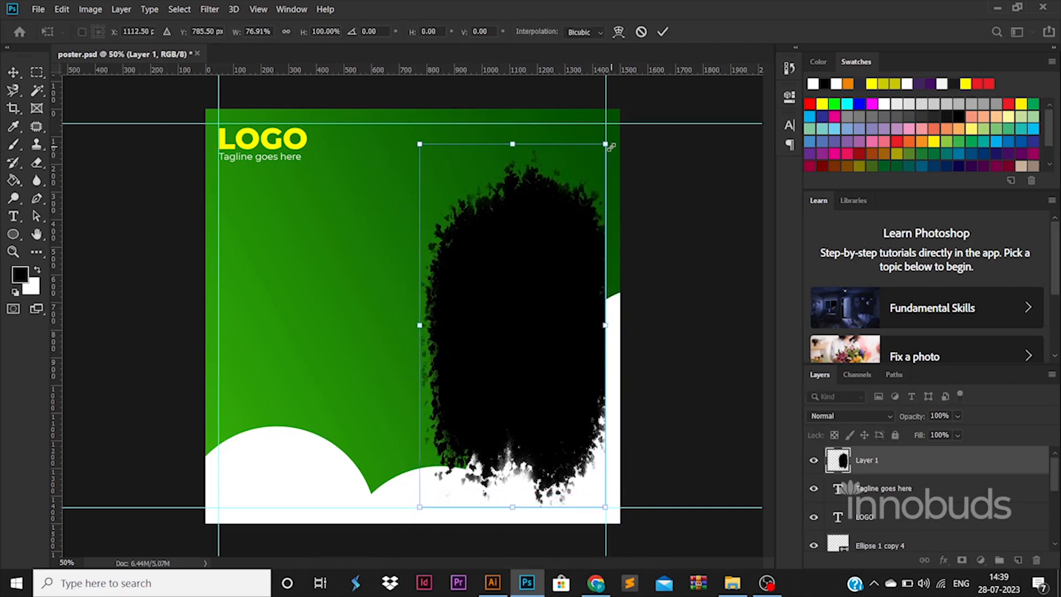
pyautogui.moveTo(611, 147); pyautogui.dragTo(621, 112)
pyautogui.press('Return')
pyautogui.press('b')
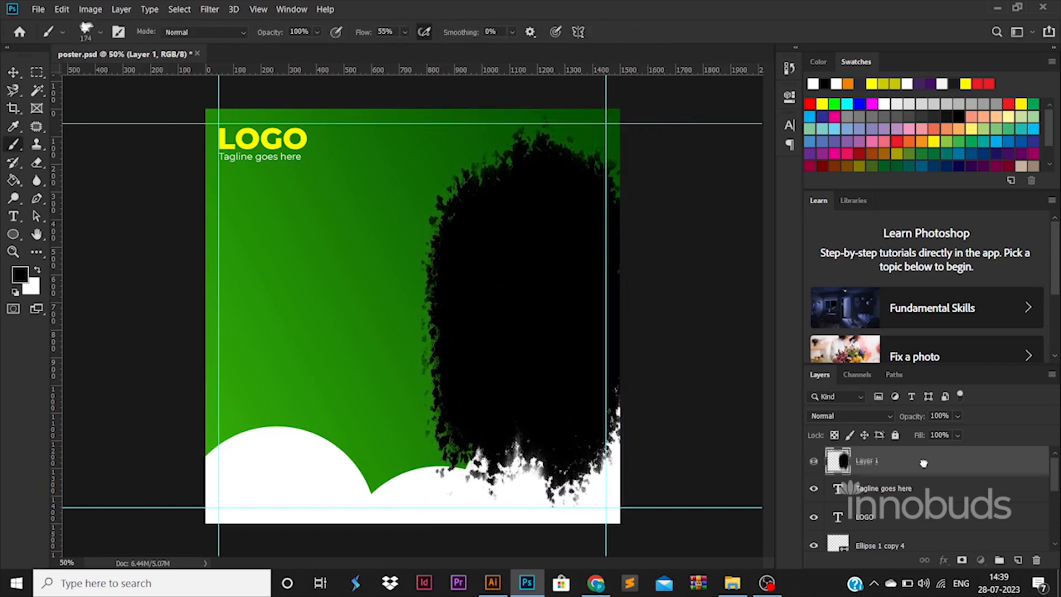
# - Move the black shape's layer beneath the white circles, then shift it down and stretch it slightly leftward
pyautogui.moveTo(922, 463); pyautogui.dragTo(842, 529)
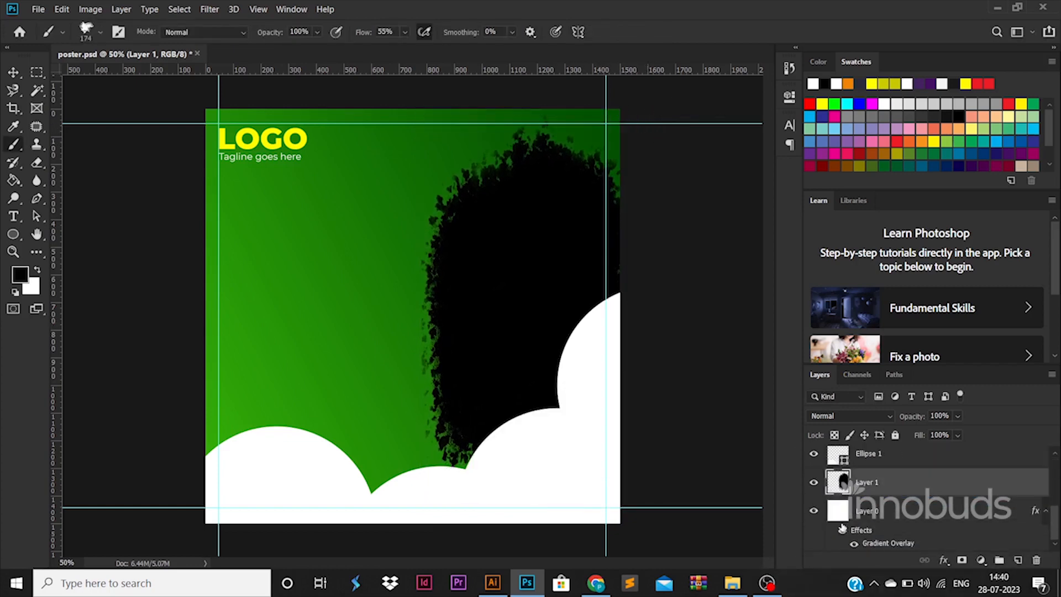
pyautogui.press('v')
pyautogui.moveTo(536, 318); pyautogui.dragTo(542, 338)
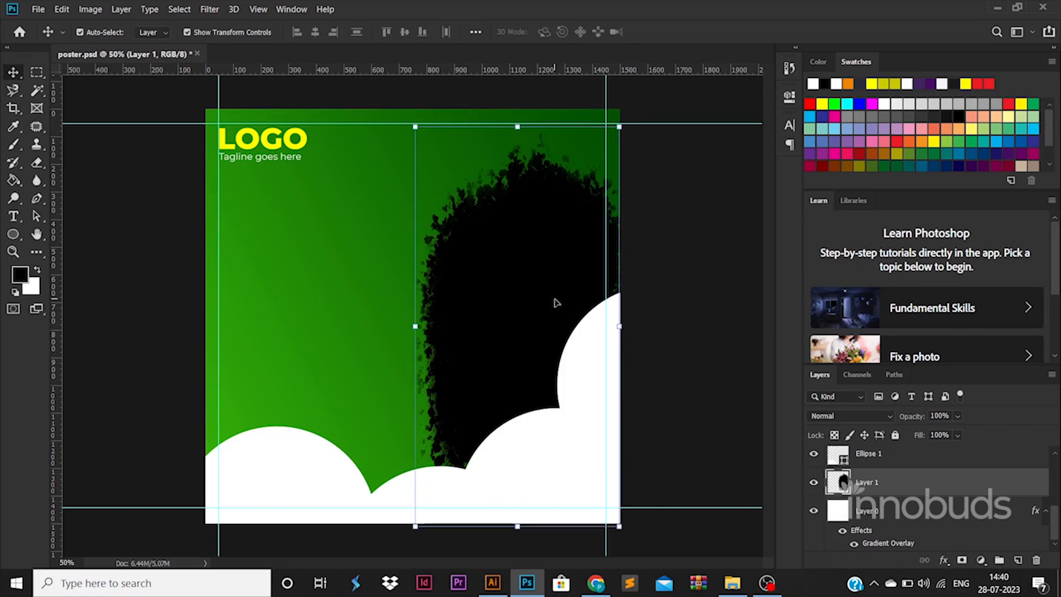
pyautogui.moveTo(419, 327); pyautogui.dragTo(408, 327)
pyautogui.moveTo(496, 314); pyautogui.dragTo(496, 325)
pyautogui.press('Return')
# - Place the woman-4702060_1920 photo above the black shape and enlarge it so the woman sits over the shape
pyautogui.click(732, 582)
pyautogui.moveTo(388, 108); pyautogui.dragTo(517, 270)
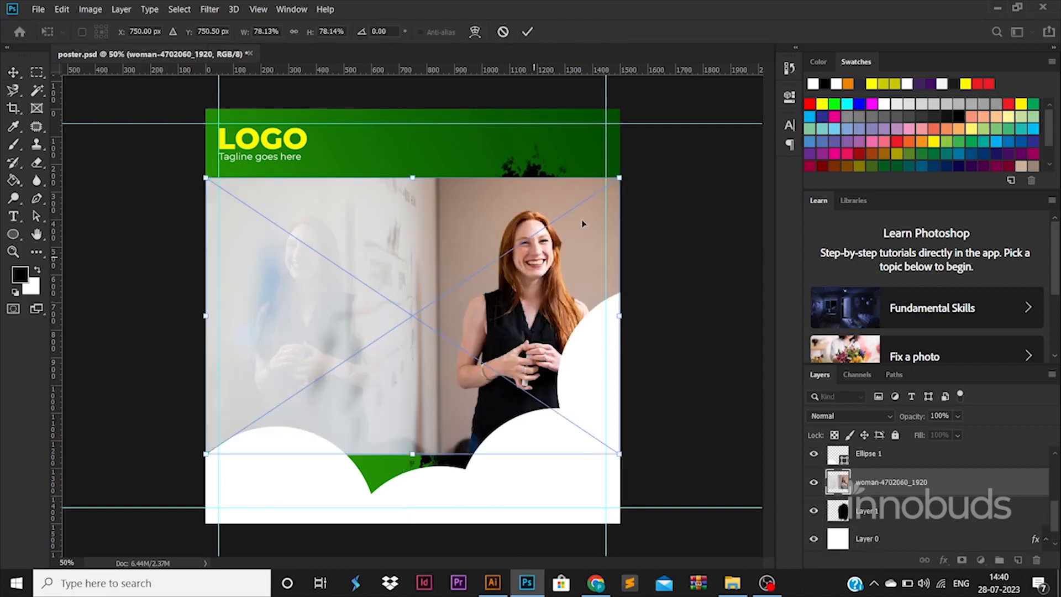
pyautogui.moveTo(620, 175); pyautogui.dragTo(670, 143)
pyautogui.moveTo(552, 214); pyautogui.dragTo(522, 217)
pyautogui.press('Return')
# - Rasterize the woman photo and delete everything outside the black shape's outline, then deselect
pyautogui.keyDown('ctrl'); pyautogui.click(842, 515); pyautogui.keyUp('ctrl')
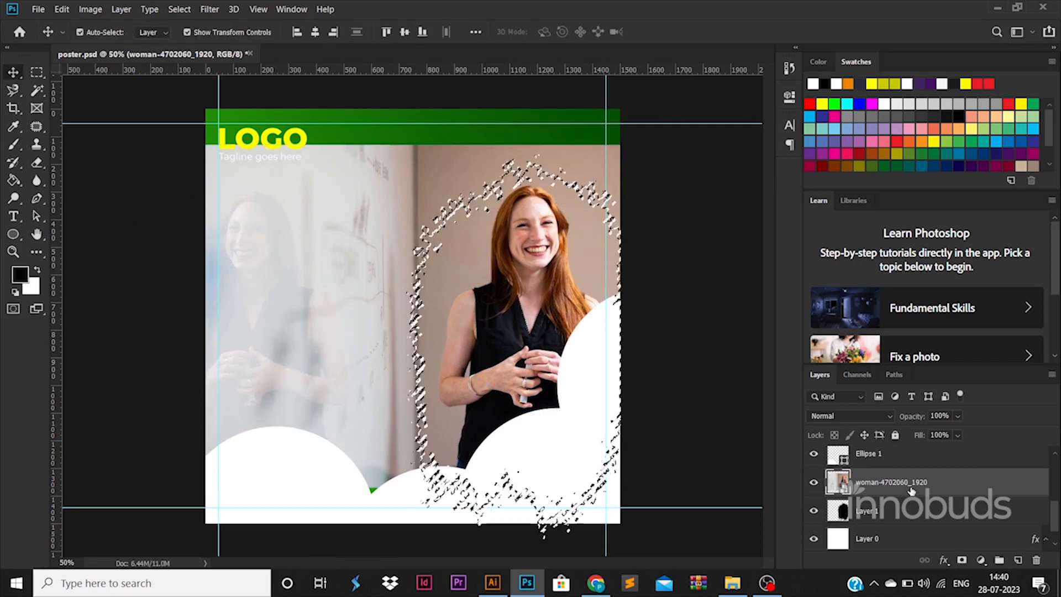
pyautogui.rightClick(912, 488)
pyautogui.click(782, 231)
pyautogui.hotkey('ctrl', 'shift', 'i')
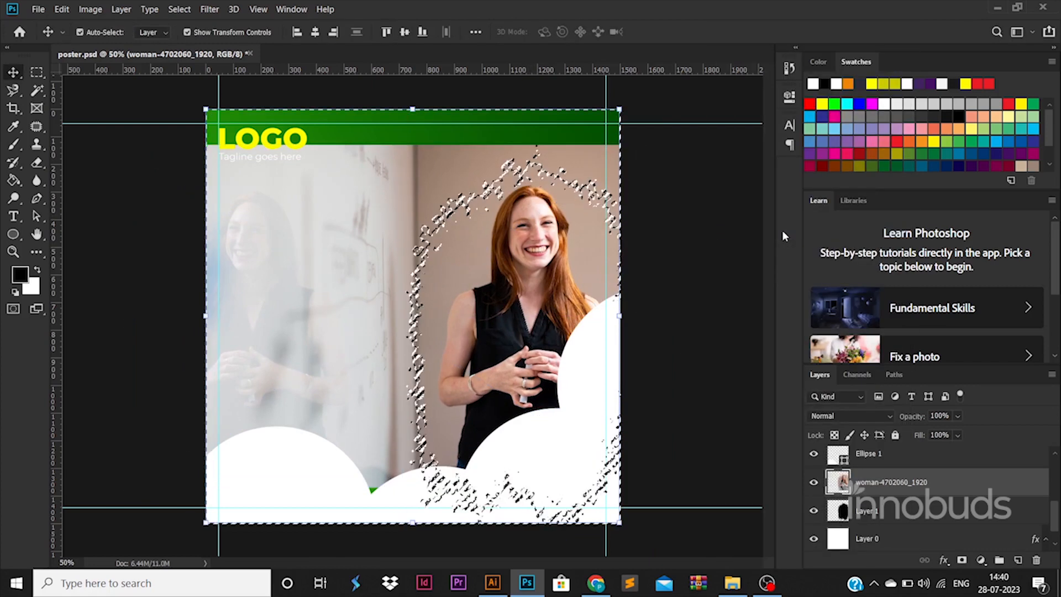
pyautogui.press('Delete')
pyautogui.hotkey('ctrl', 'd')
pyautogui.keyDown('ctrl'); pyautogui.click(693, 307); pyautogui.keyUp('ctrl')
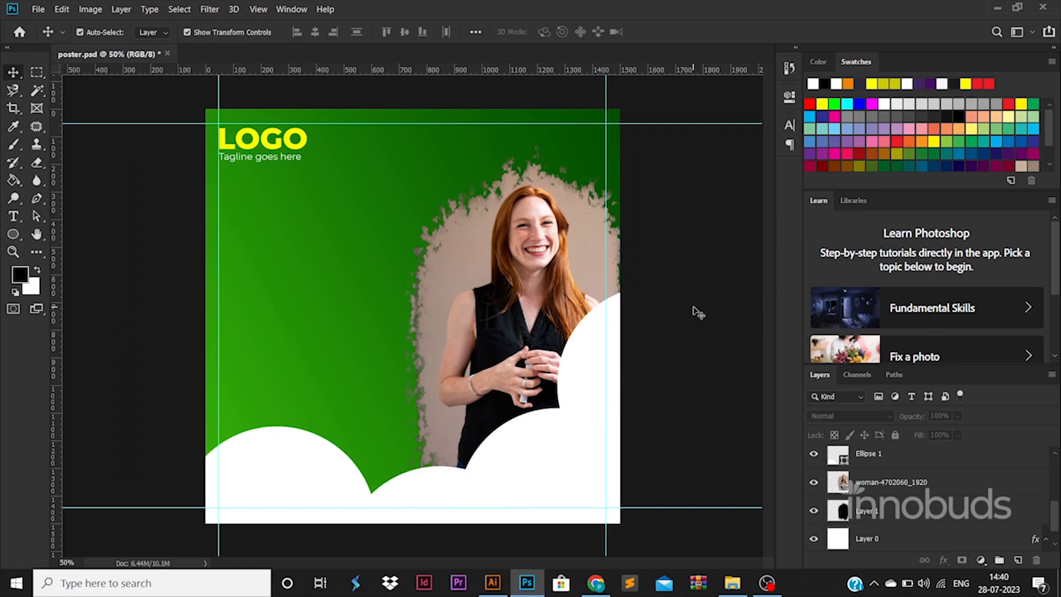
# - Hide the black shape's layer beneath the woman photo and keep the splatter brush ready
pyautogui.click(814, 511)
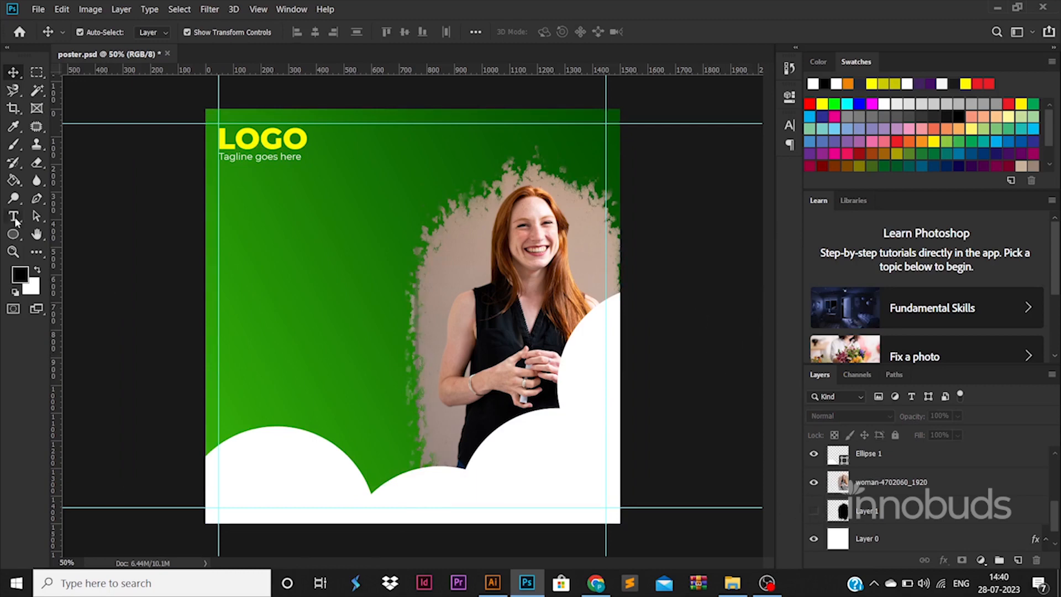
pyautogui.click(13, 144)
pyautogui.click(884, 515)
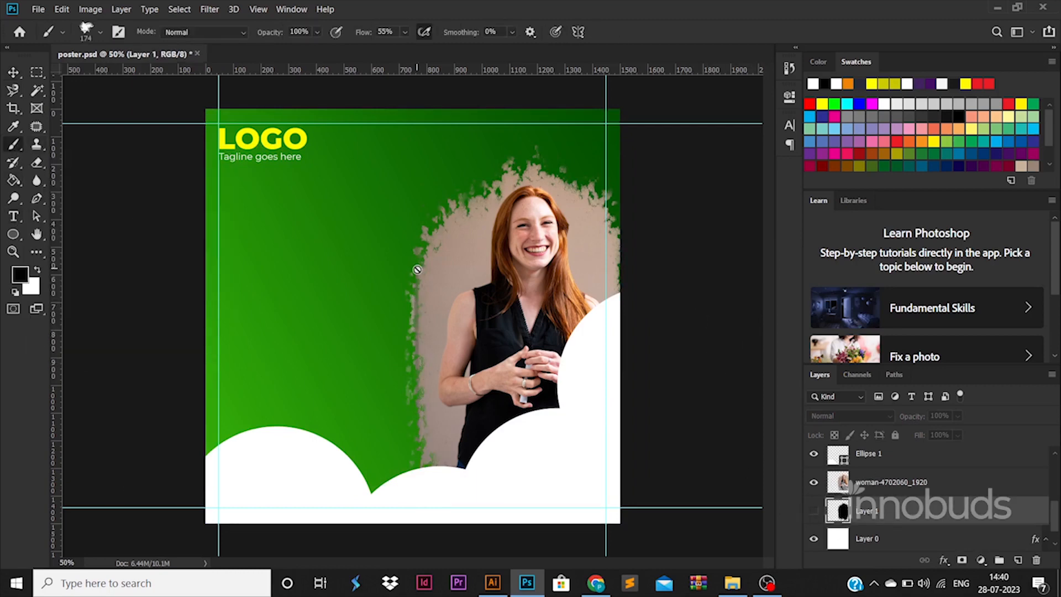
pyautogui.click(37, 162)
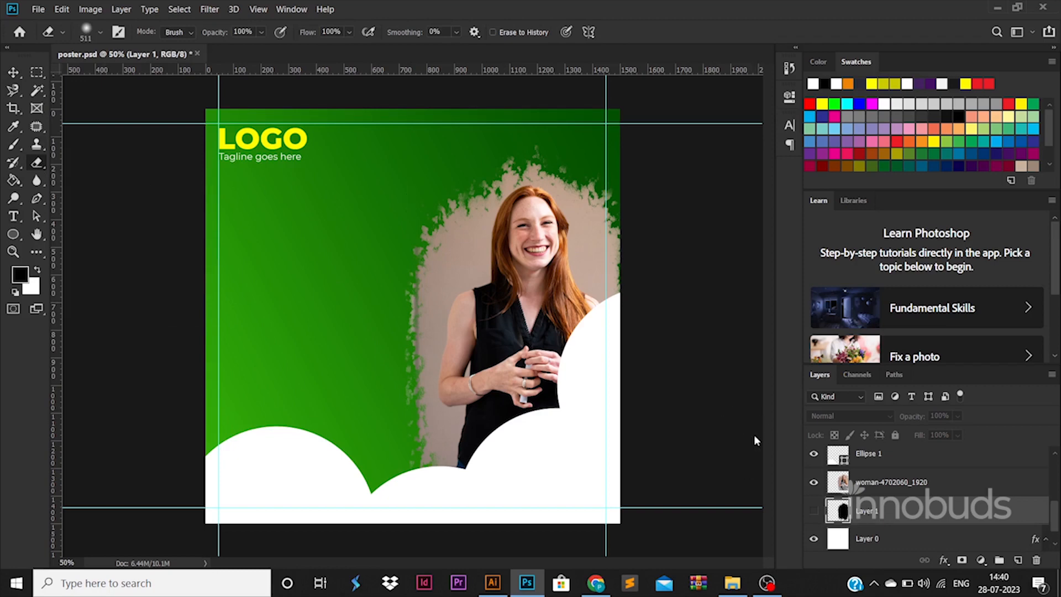
pyautogui.press('b')
# - On a new layer beneath the photo, paint black splatters along its upper-left and upper-right edges with the 174 px brush
pyautogui.click(1019, 560)
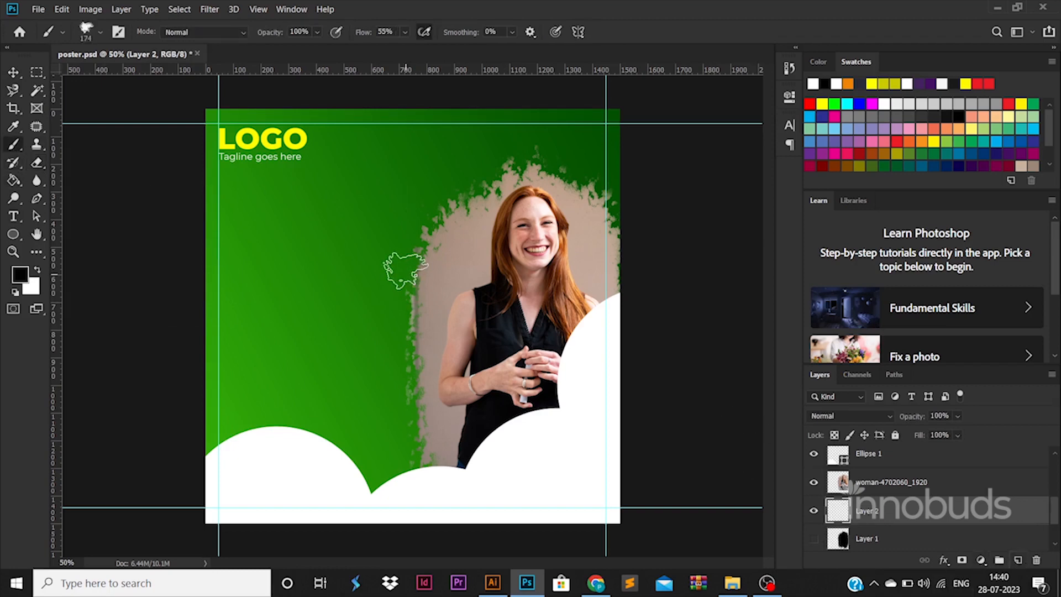
pyautogui.click(423, 236)
pyautogui.moveTo(438, 209)
pyautogui.mouseDown()
pyautogui.moveTo(423, 201)
pyautogui.moveTo(408, 232)
pyautogui.mouseUp()
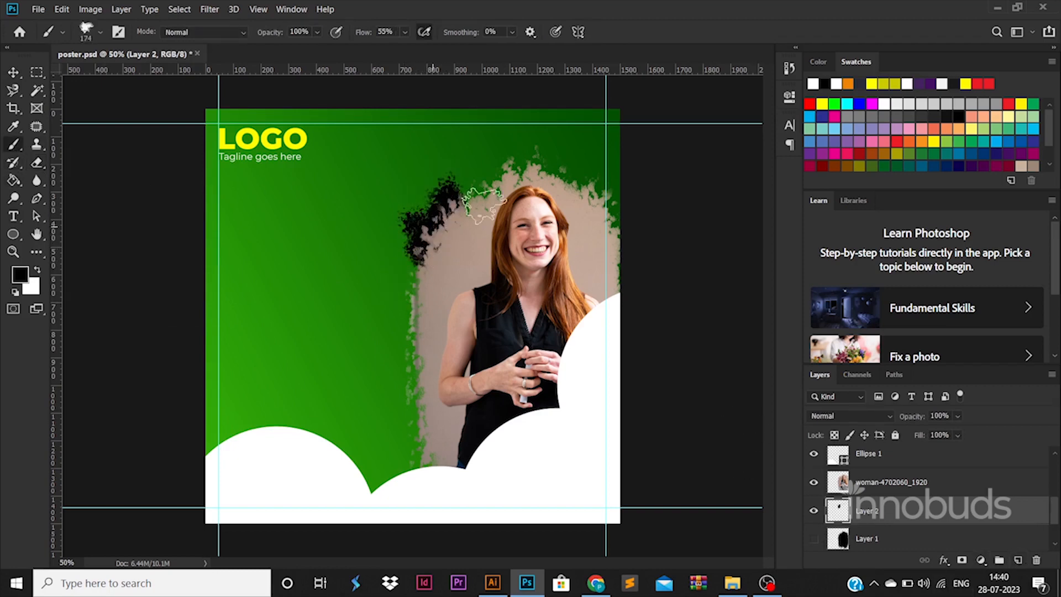
pyautogui.moveTo(605, 163); pyautogui.dragTo(592, 205)
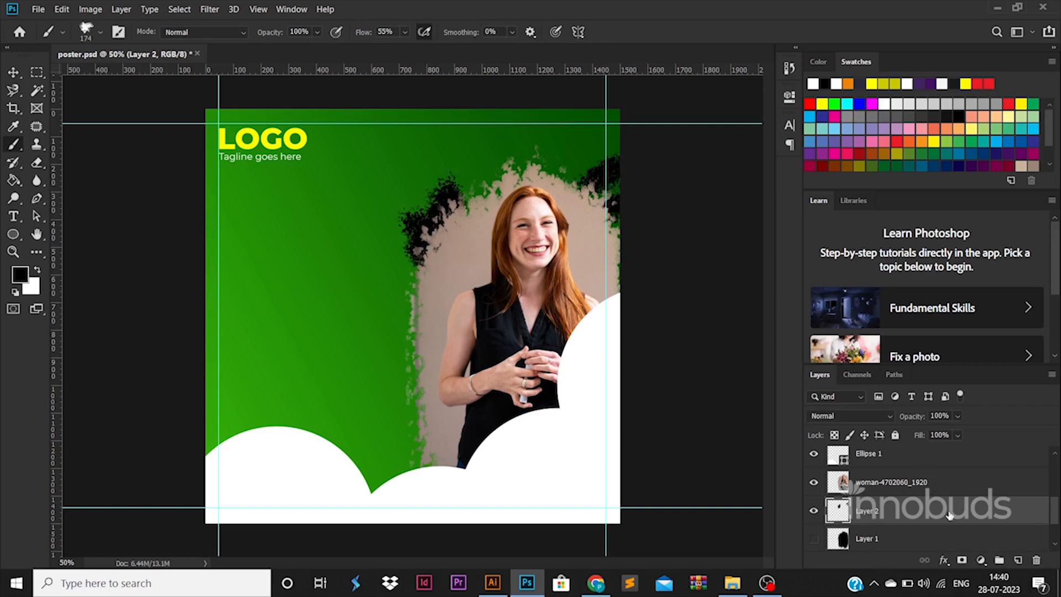
# - Give the splatter layer a Color Overlay in the LOGO text's yellow, fffc00
pyautogui.doubleClick(948, 515)
pyautogui.click(574, 421)
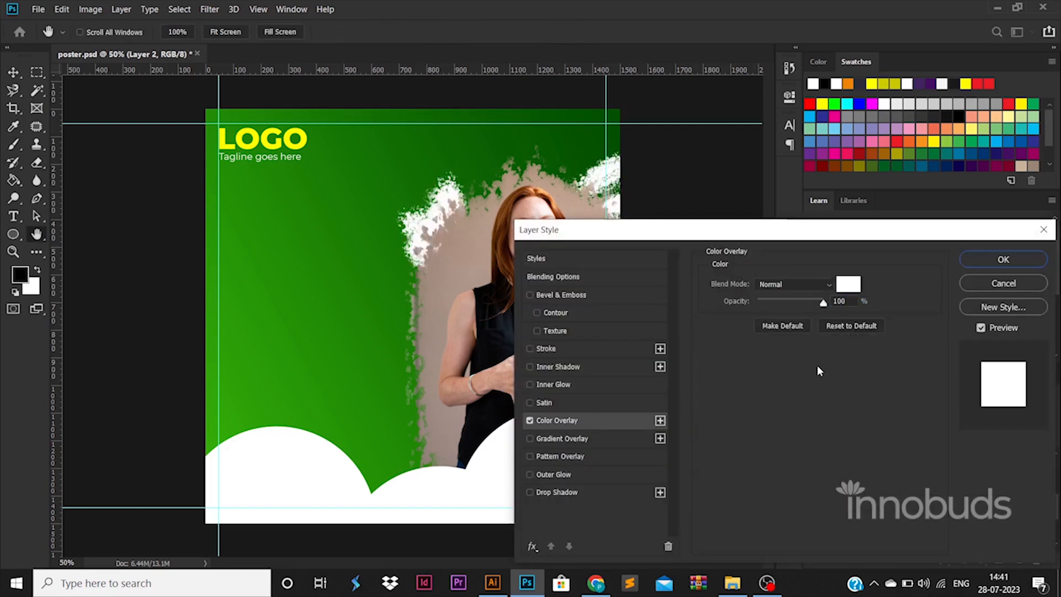
pyautogui.click(848, 284)
pyautogui.click(272, 141)
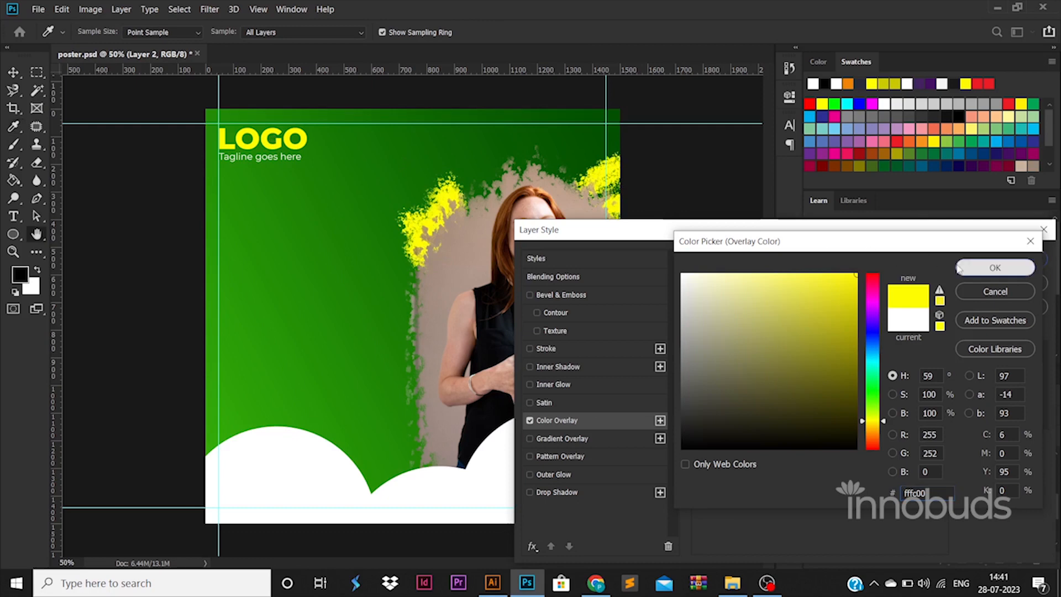
pyautogui.click(994, 267)
pyautogui.click(1019, 260)
pyautogui.click(13, 73)
pyautogui.click(160, 221)
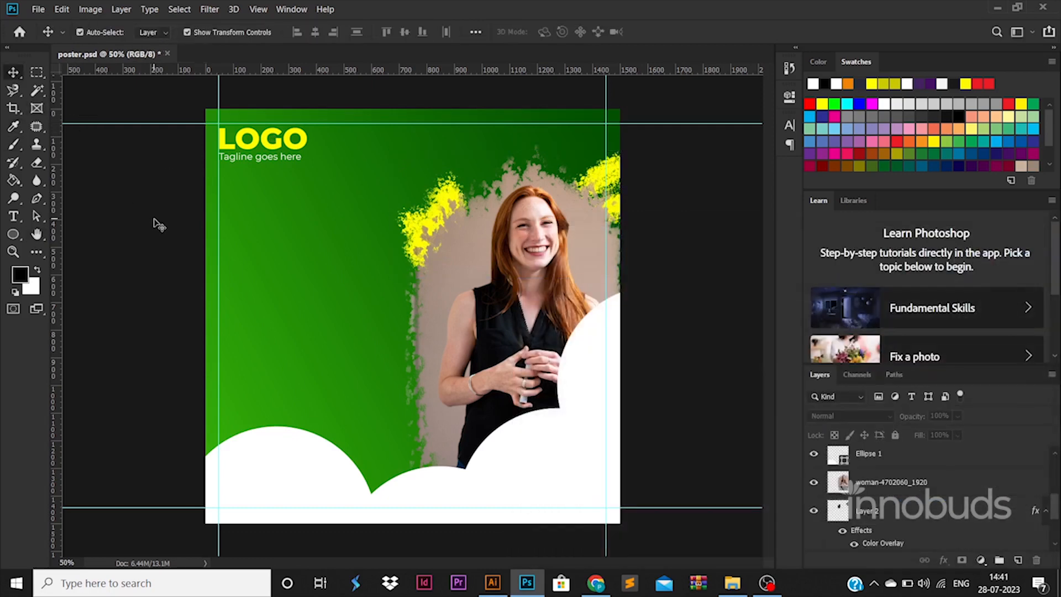
# - Place the city-4667143_1280 image in the poster and enlarge it beyond the canvas's width, reaching the bottom edge
pyautogui.click(732, 583)
pyautogui.moveTo(233, 99); pyautogui.dragTo(366, 243)
pyautogui.hotkey('alt', 'Tab')
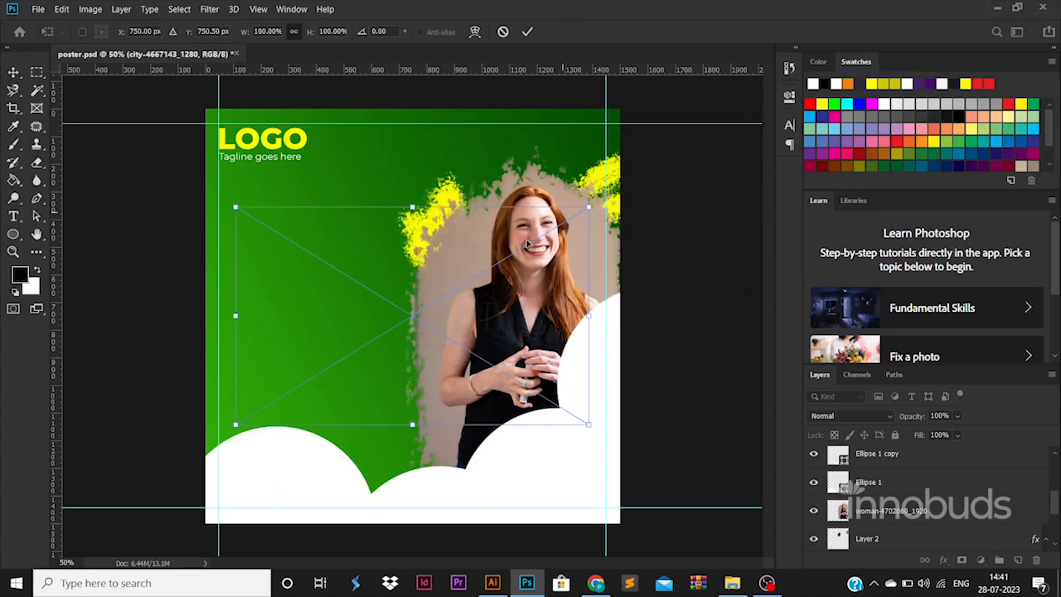
pyautogui.moveTo(601, 205); pyautogui.dragTo(706, 179)
pyautogui.press('Return')
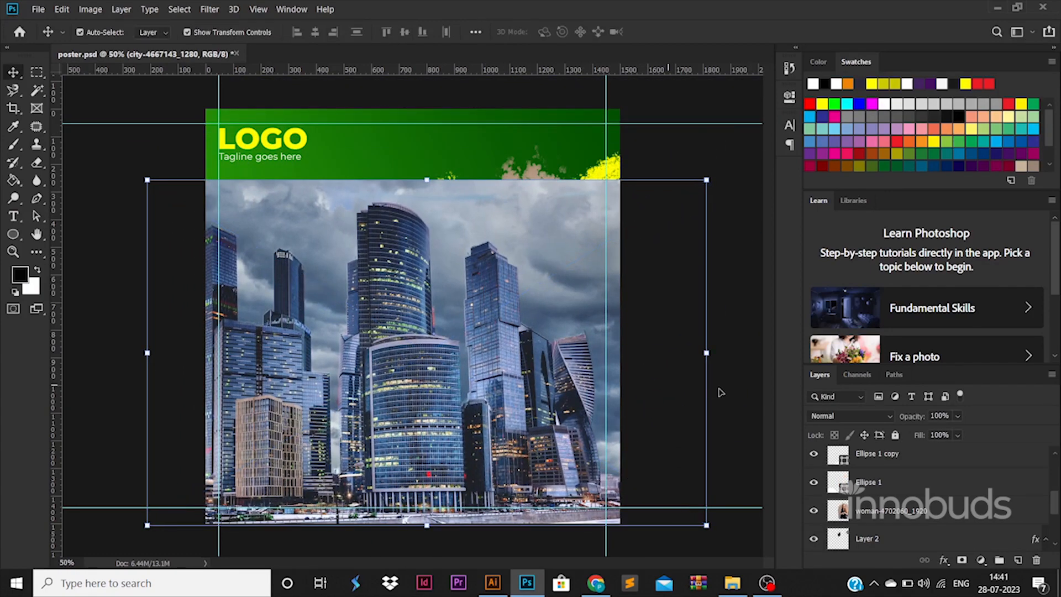
# - Move the city image's layer between the white circles and the woman photo, and rasterize it
pyautogui.scroll(5, 866, 485)
pyautogui.moveTo(916, 471); pyautogui.dragTo(872, 452)
pyautogui.rightClick(886, 462)
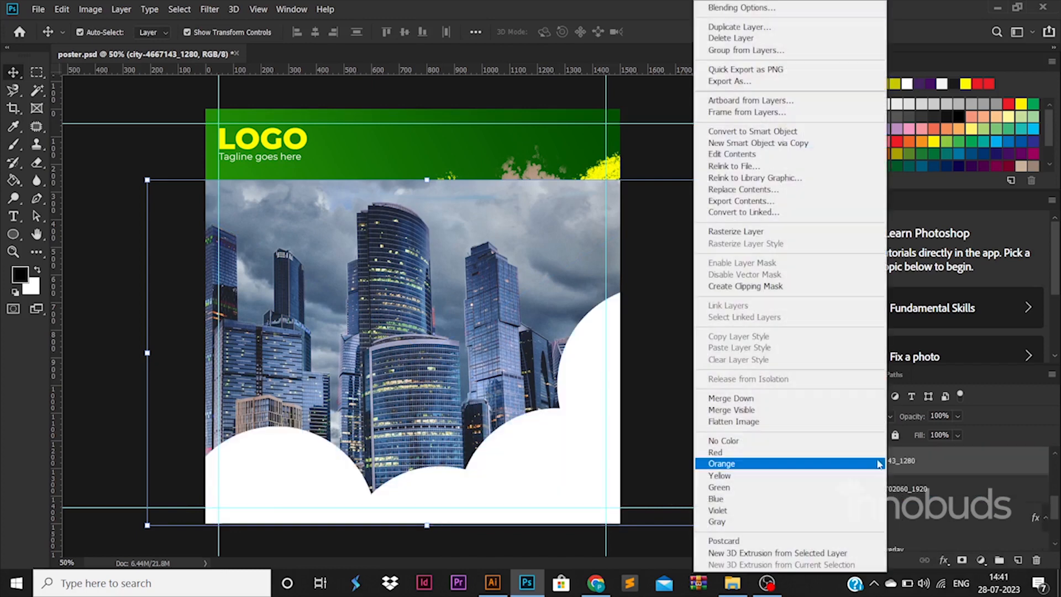
pyautogui.click(756, 232)
# - Try erasing the upper part of the city image with the 511 px soft eraser, and undo the erasing
pyautogui.click(36, 163)
pyautogui.moveTo(223, 221); pyautogui.dragTo(601, 175)
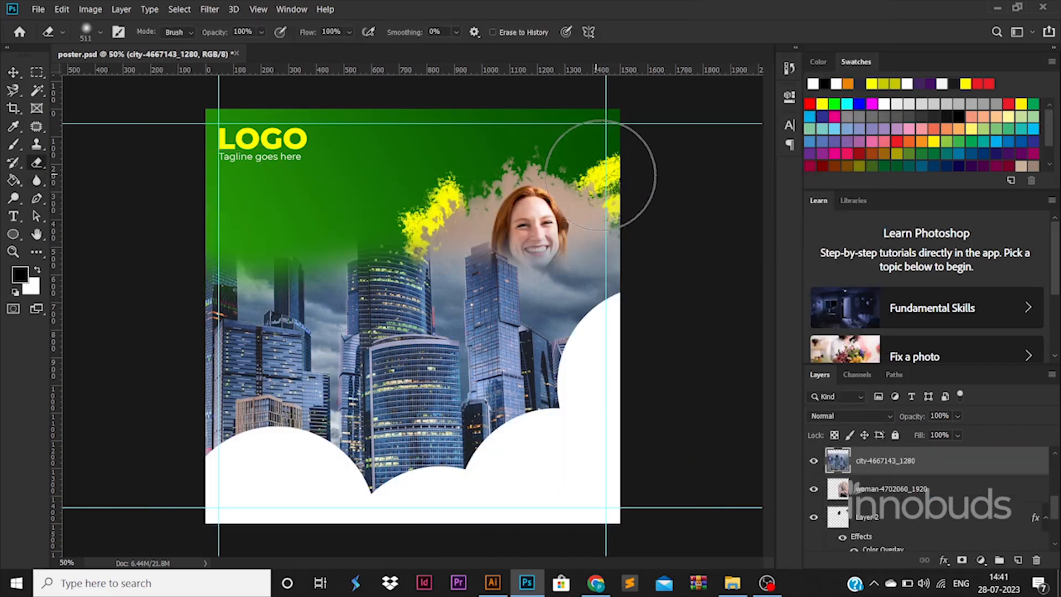
pyautogui.hotkey('ctrl', 'z')
# - Set the eraser size to 5000 px and fade the whole city image with one soft application over its upper middle
pyautogui.rightClick(615, 203)
pyautogui.click(238, 175)
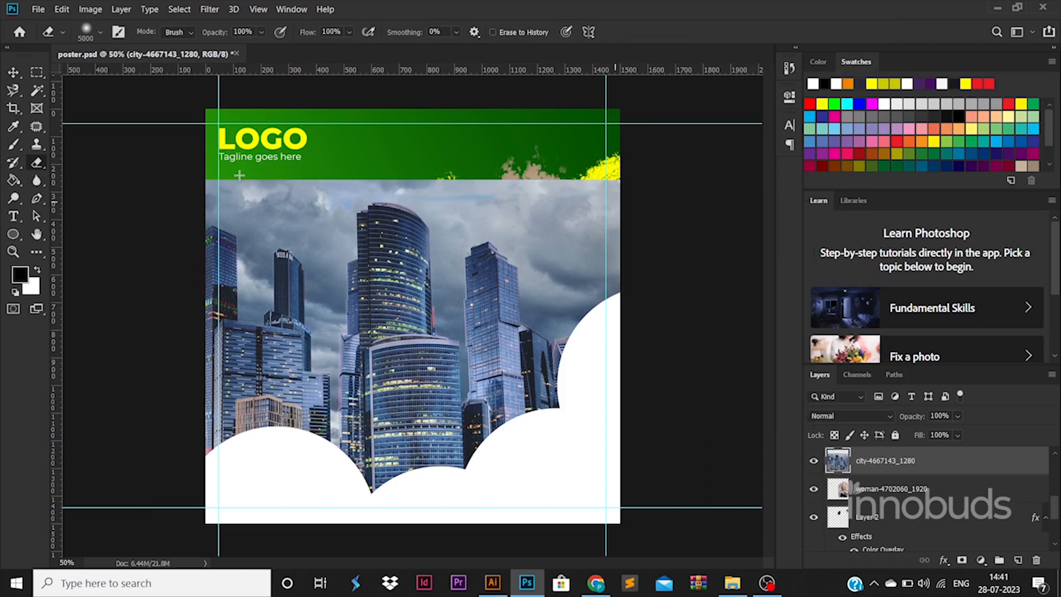
pyautogui.click(412, 215)
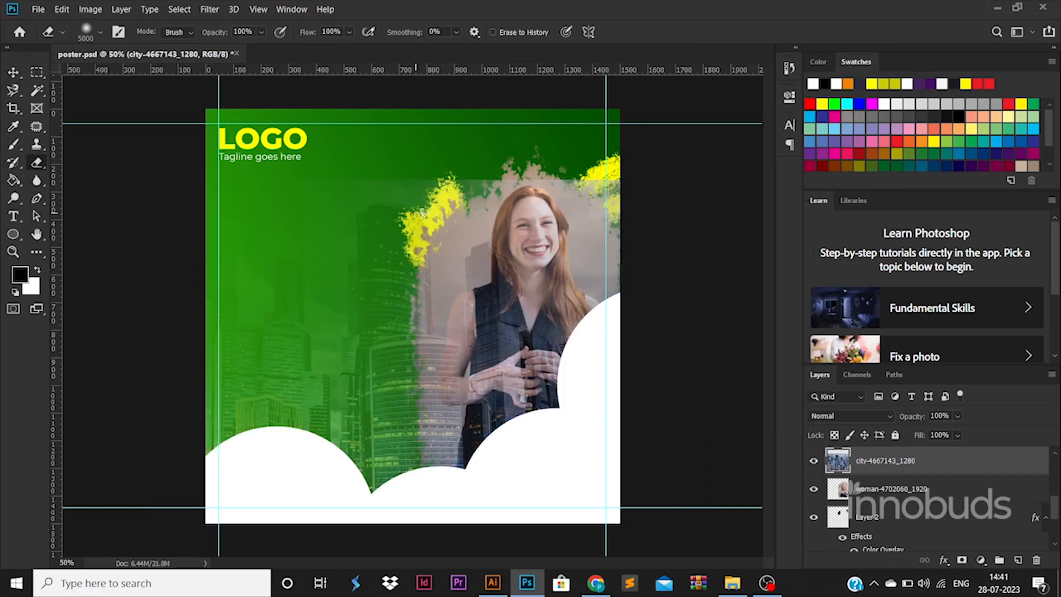
# - Undo the large soft fading of the city image and set the soft eraser's size to 401 px
pyautogui.click(422, 213)
pyautogui.hotkey('ctrl', 'z')
# - Try erasing the upper part of the city image with the 401 px soft eraser, and undo the erasing
pyautogui.hotkey('ctrl', 'z')
pyautogui.rightClick(383, 232)
pyautogui.click(525, 266)
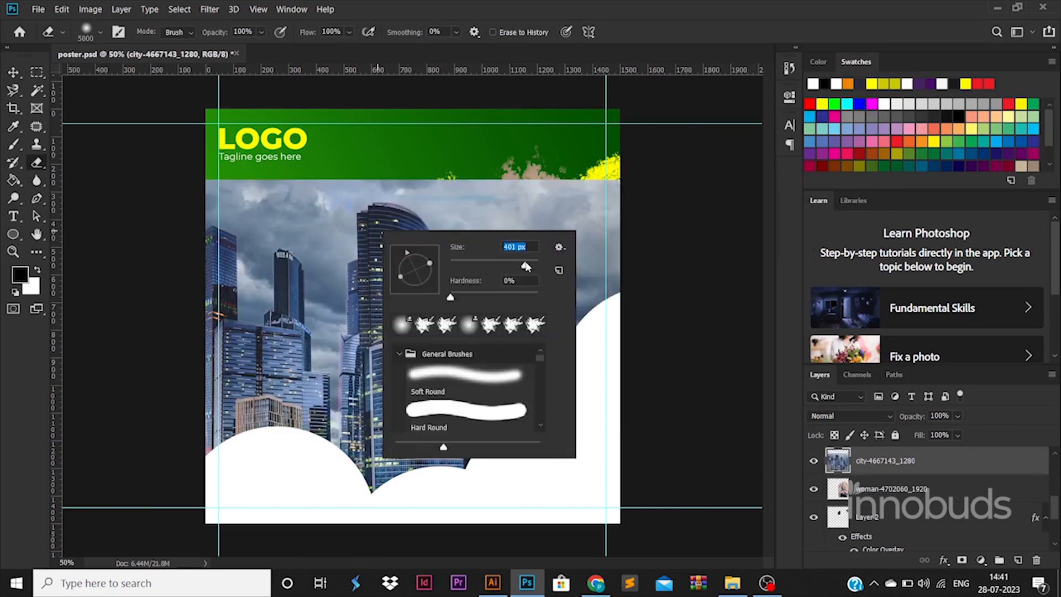
pyautogui.click(238, 184)
pyautogui.moveTo(241, 186)
pyautogui.mouseDown()
pyautogui.moveTo(576, 178)
pyautogui.moveTo(616, 206)
pyautogui.moveTo(585, 132)
pyautogui.moveTo(390, 153)
pyautogui.mouseUp()
pyautogui.hotkey('ctrl', 'z')
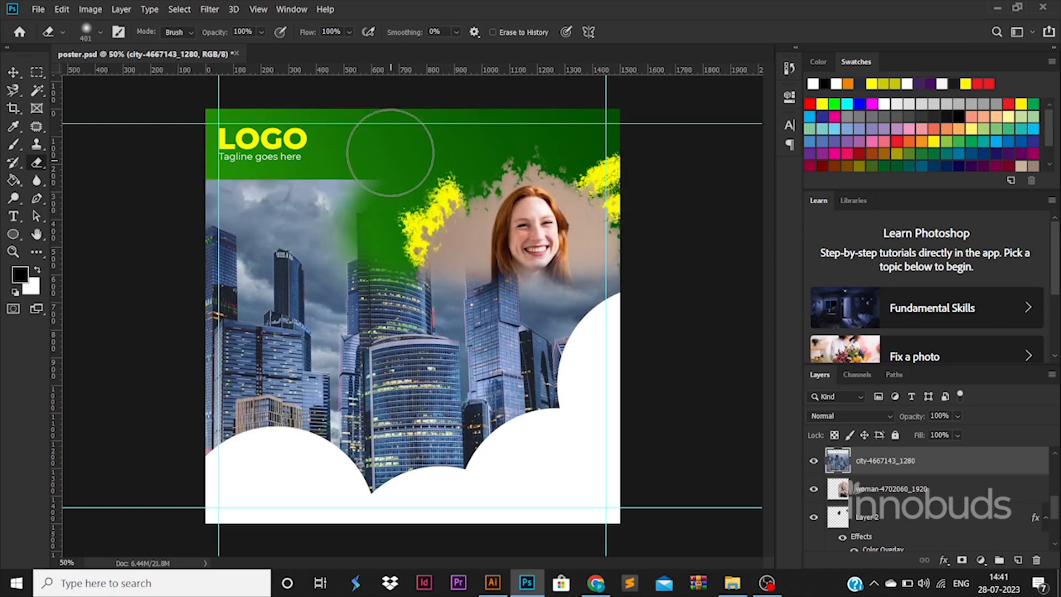
pyautogui.hotkey('ctrl', 'z')
# - Softly erase the city image's upper edge across the canvas, and move its layer directly above Layer 0
pyautogui.moveTo(569, 215); pyautogui.dragTo(474, 163)
pyautogui.moveTo(373, 160); pyautogui.dragTo(267, 168)
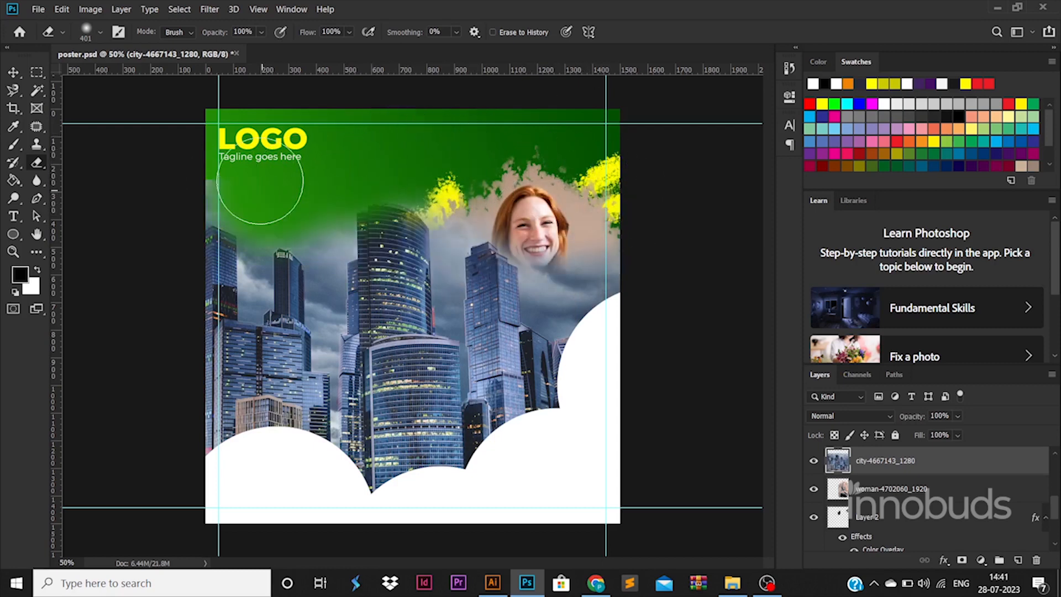
pyautogui.scroll(-3, 928, 497)
pyautogui.moveTo(938, 594); pyautogui.dragTo(921, 501)
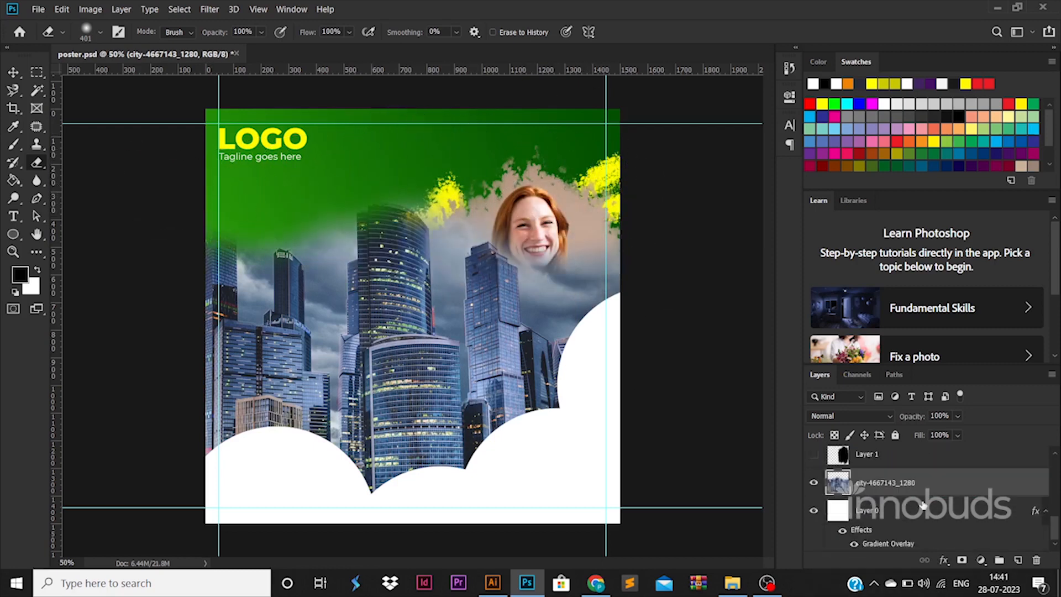
# - Shift and enlarge the city image behind the woman until it extends past the canvas's right edge, and set its opacity to 20%
pyautogui.click(13, 72)
pyautogui.moveTo(326, 300); pyautogui.dragTo(239, 282)
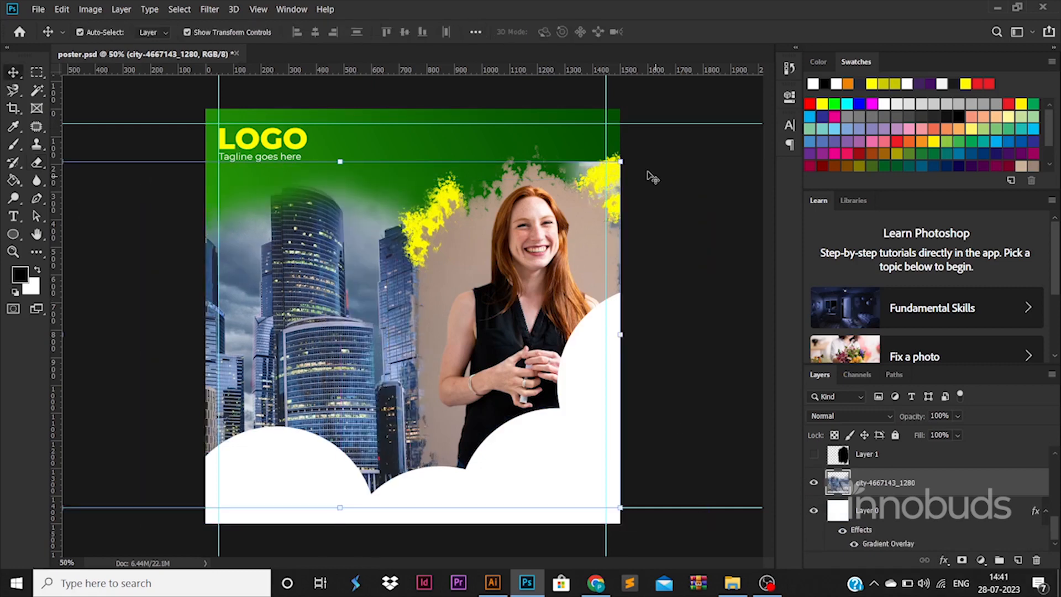
pyautogui.moveTo(620, 161); pyautogui.dragTo(685, 121)
pyautogui.press('Return')
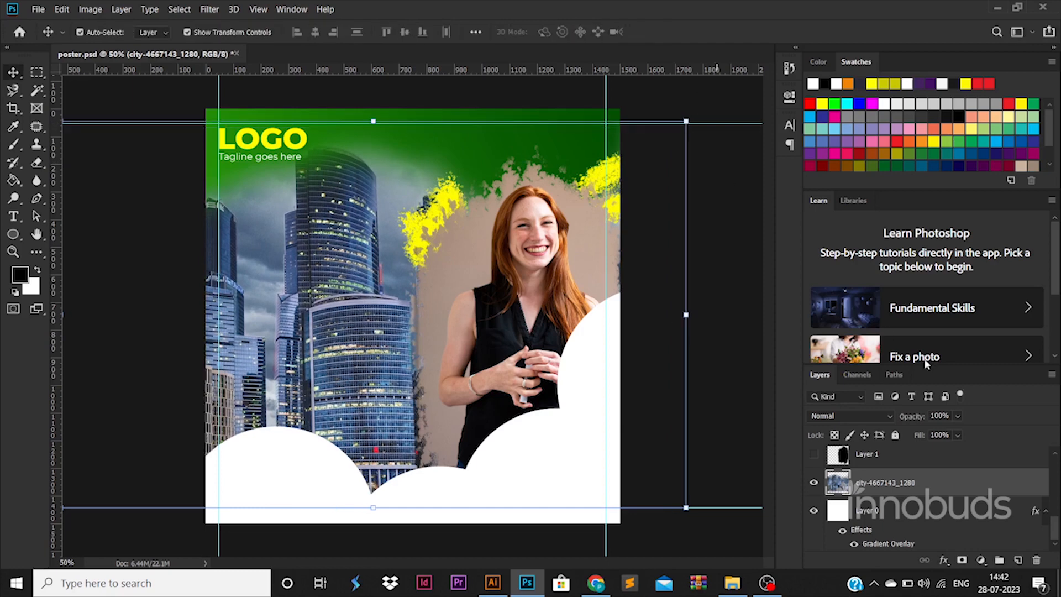
pyautogui.press('Return')
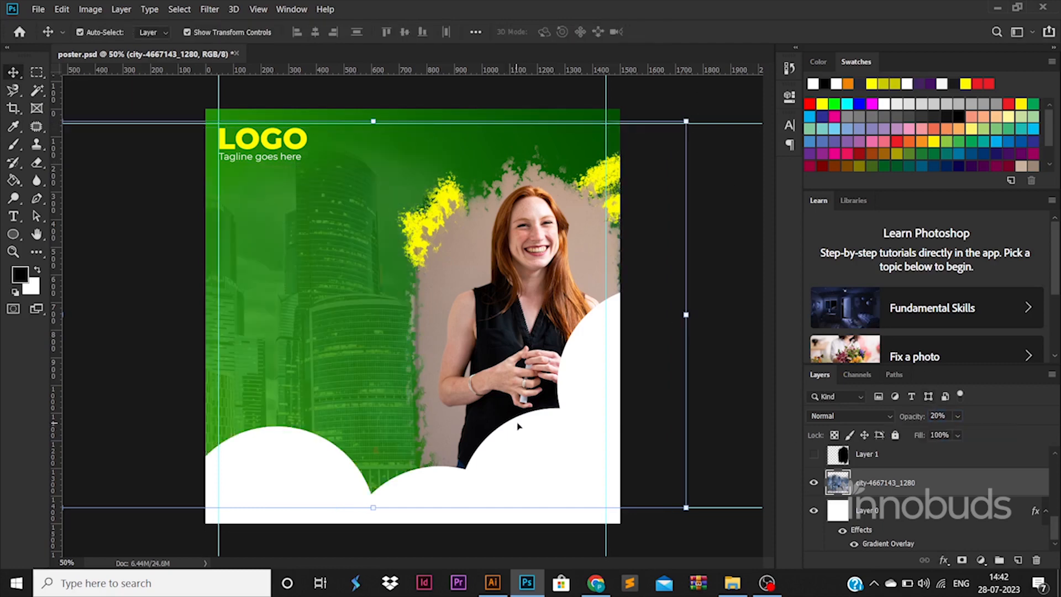
pyautogui.click(153, 389)
# - Add the text YOUR COMPANY SERVICES GOES HERE over the city area and enlarge it to 41.95 pt
pyautogui.click(14, 217)
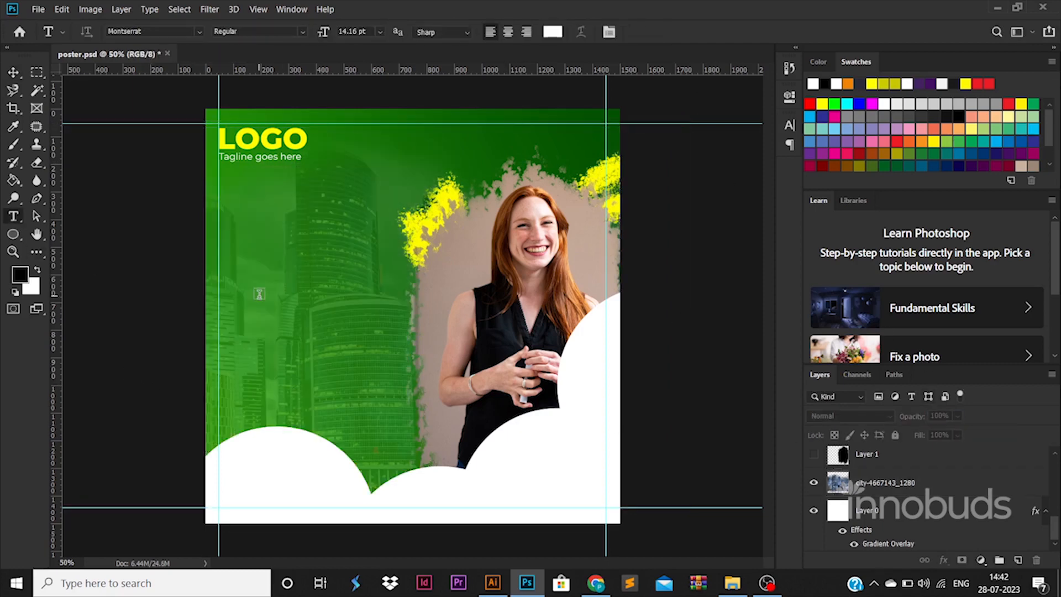
pyautogui.click(259, 295)
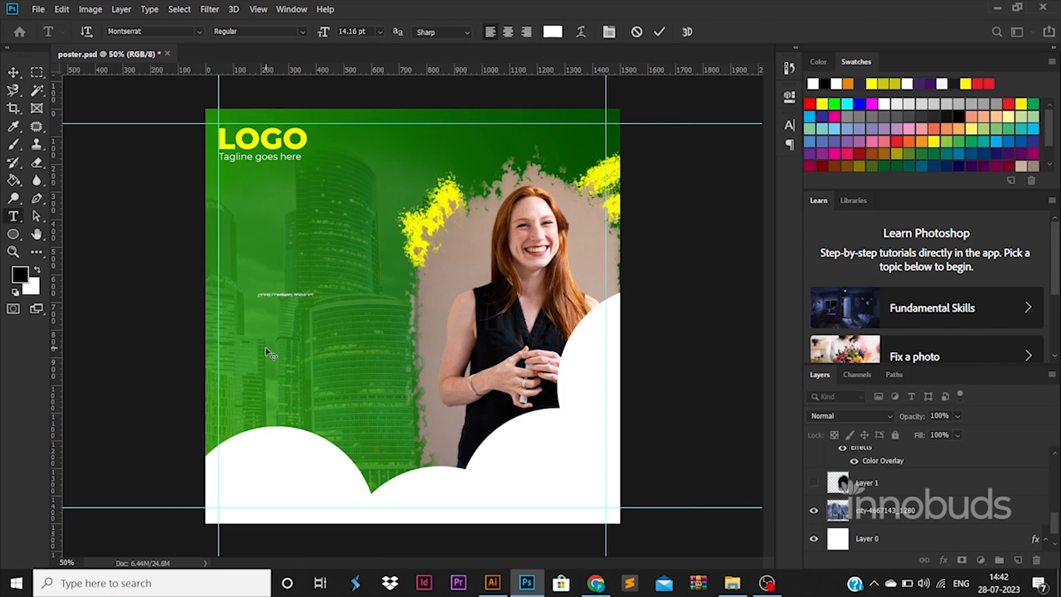
pyautogui.click(13, 72)
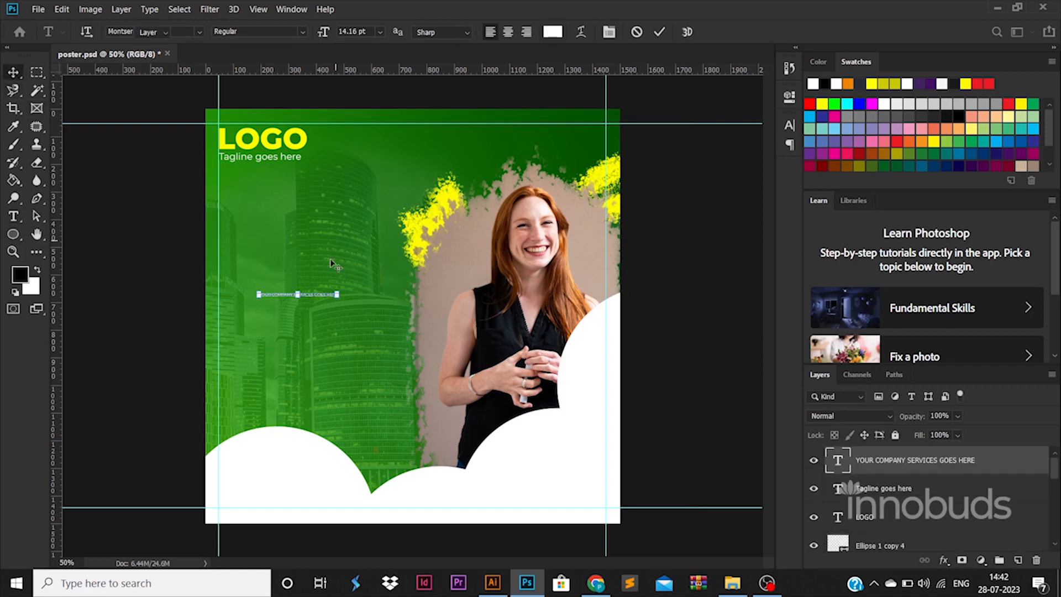
pyautogui.moveTo(338, 292); pyautogui.dragTo(492, 284)
# - Break the headline into separate lines after YOUR and after COMPANY
pyautogui.doubleClick(435, 289)
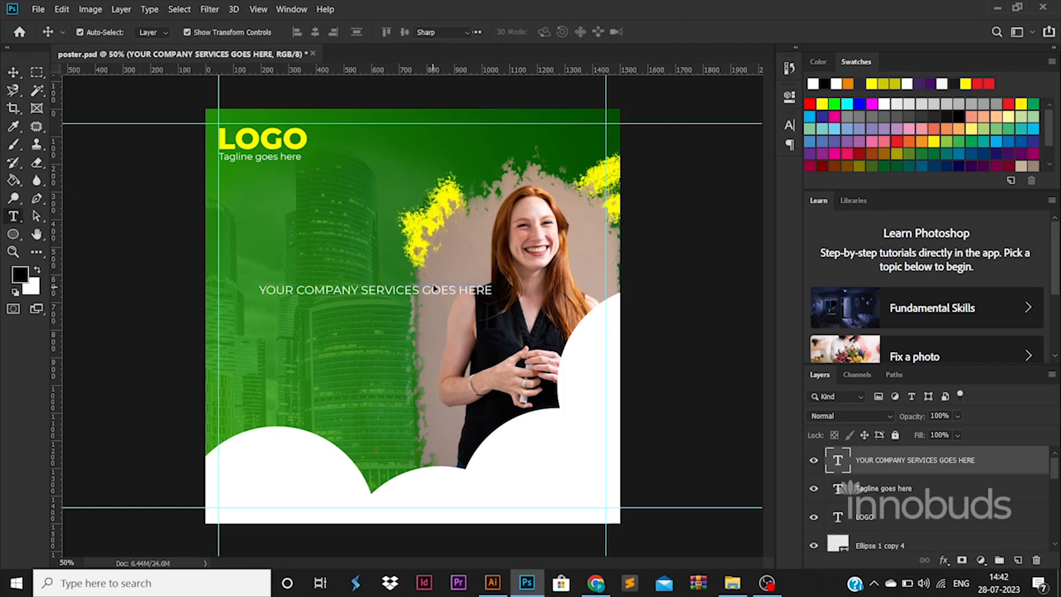
pyautogui.click(298, 289)
pyautogui.press('Return')
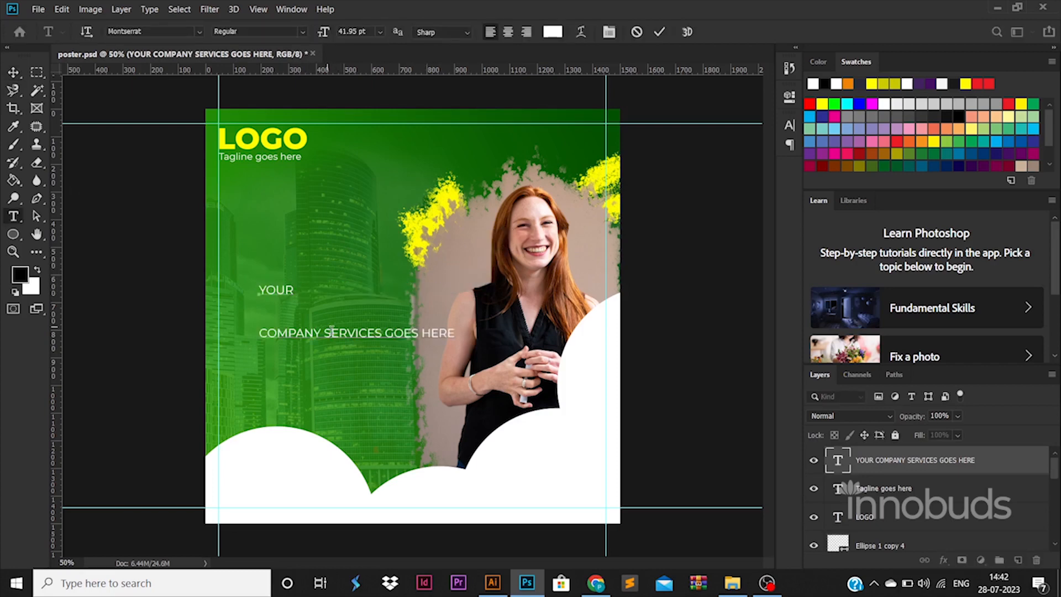
pyautogui.press('BackSpace')
pyautogui.press('Return')
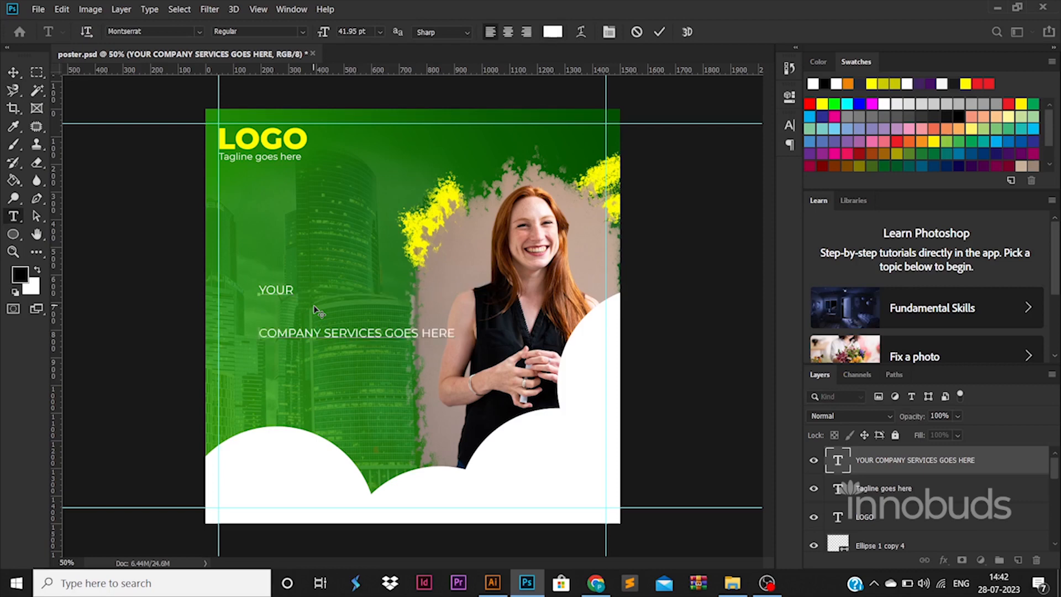
pyautogui.hotkey('ctrl', 'Right')
pyautogui.press('Return')
# - Set the leading of the whole headline to 45 pt
pyautogui.hotkey('ctrl', 'a')
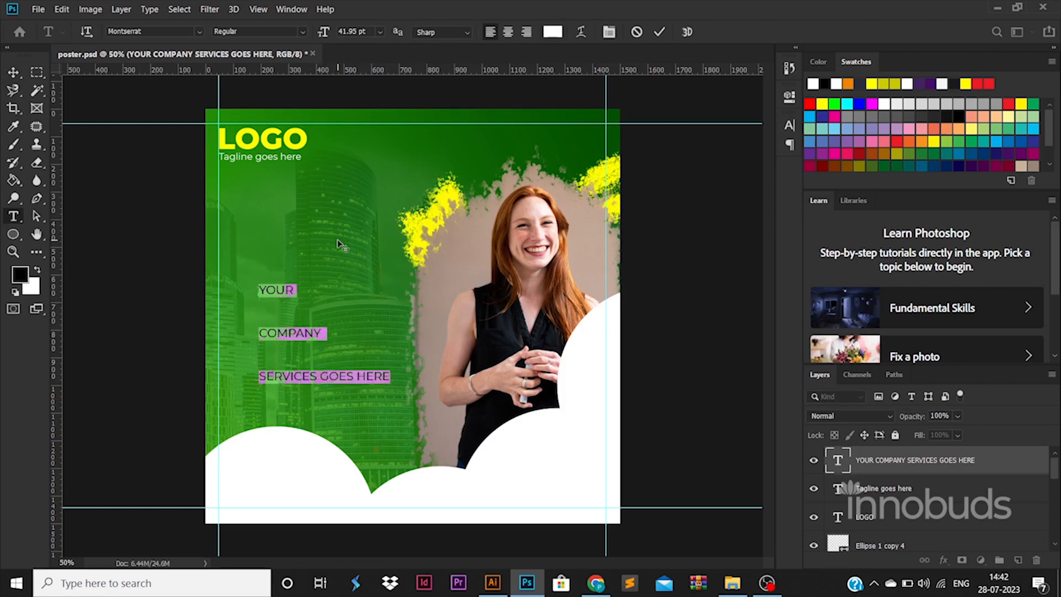
pyautogui.hotkey('ctrl', 't')
pyautogui.doubleClick(730, 160)
pyautogui.write('45')
pyautogui.press('Return')
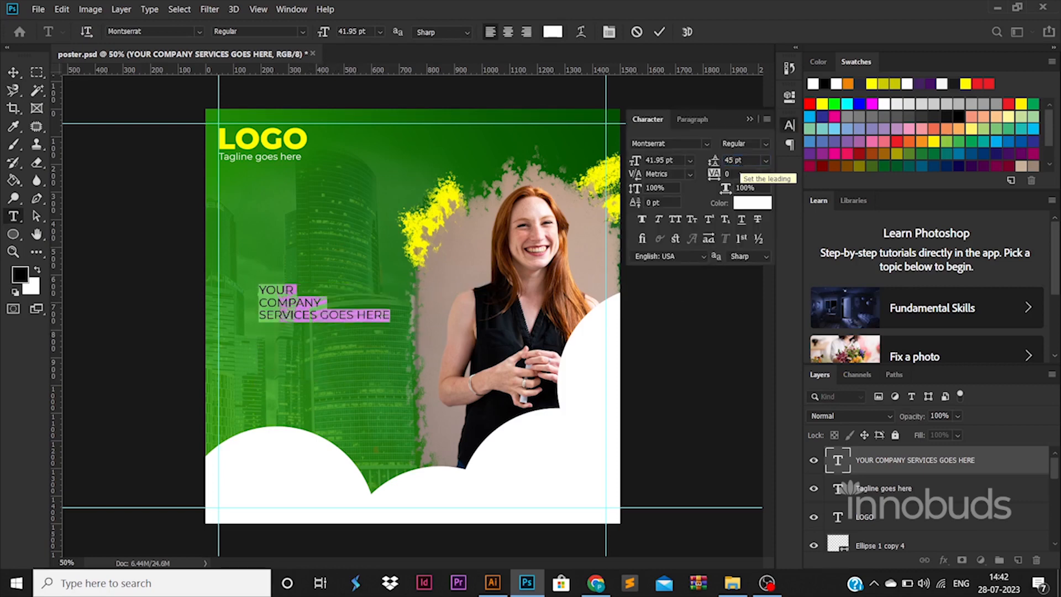
# - Enlarge the headline to 56.47 pt against the left guide, and put GOES HERE on its own line
pyautogui.click(22, 73)
pyautogui.hotkey('ctrl', 't')
pyautogui.moveTo(327, 313); pyautogui.dragTo(288, 282)
pyautogui.press('Return')
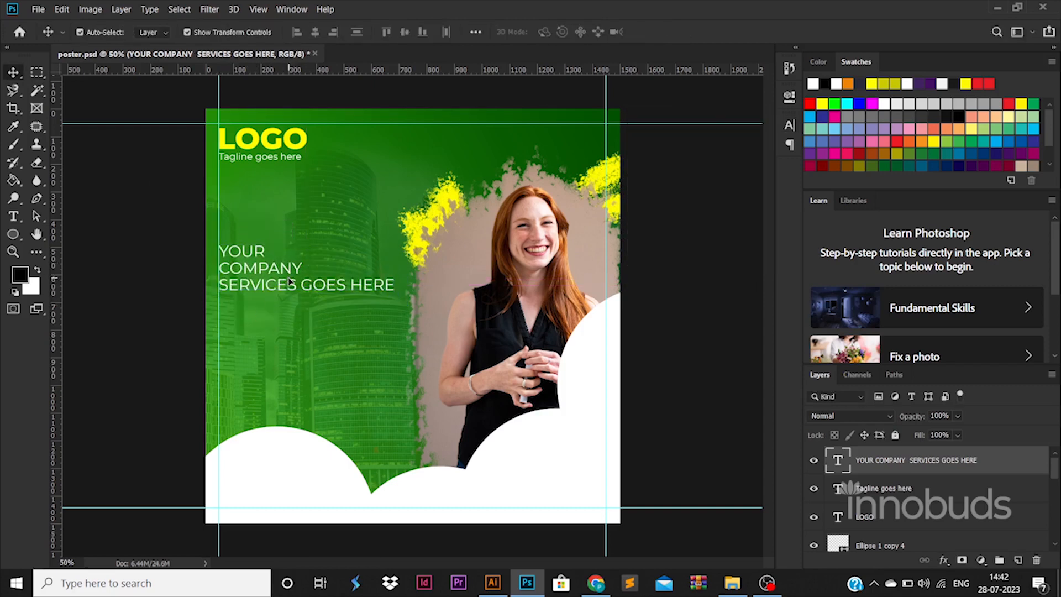
pyautogui.press('t')
pyautogui.click(303, 285)
# - Set the whole headline to the ExtraBold style and enlarge it to 83.03 pt along the left guide
pyautogui.hotkey('ctrl', 'a')
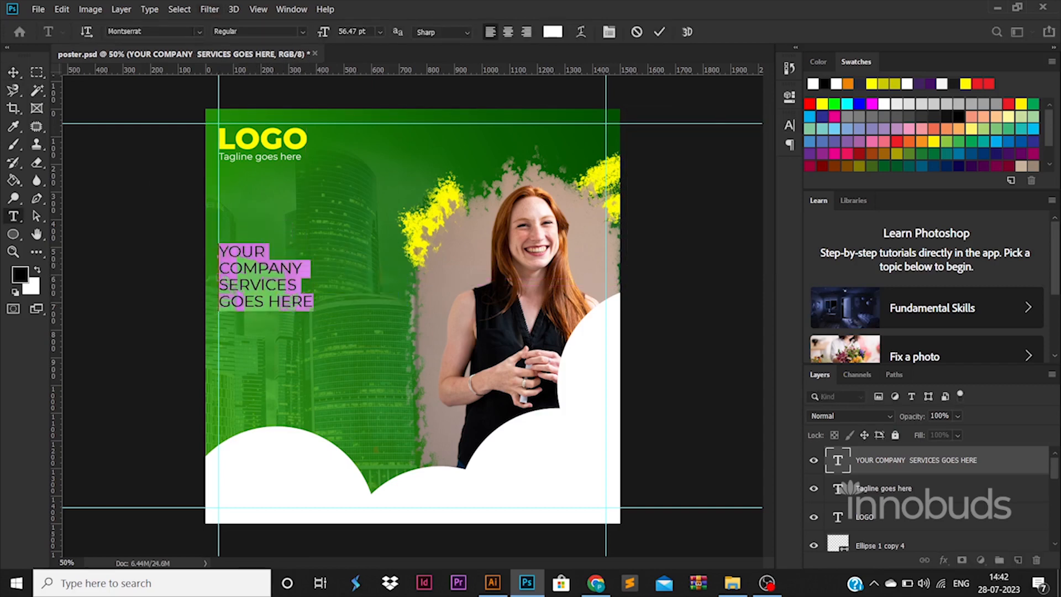
pyautogui.click(301, 33)
pyautogui.click(243, 189)
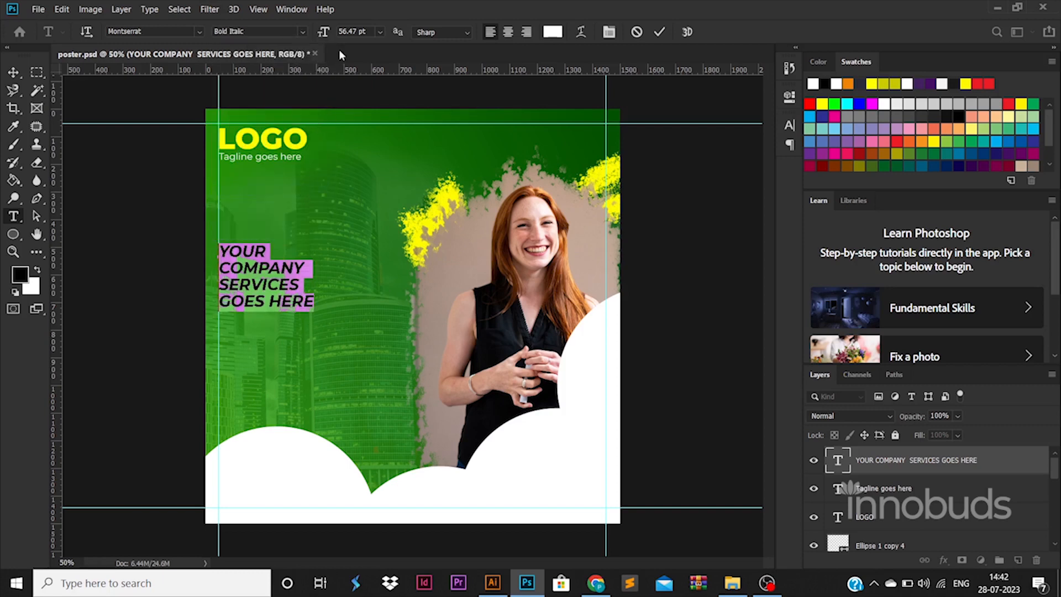
pyautogui.click(304, 33)
pyautogui.click(243, 199)
pyautogui.hotkey('ctrl', 'Return')
pyautogui.press('v')
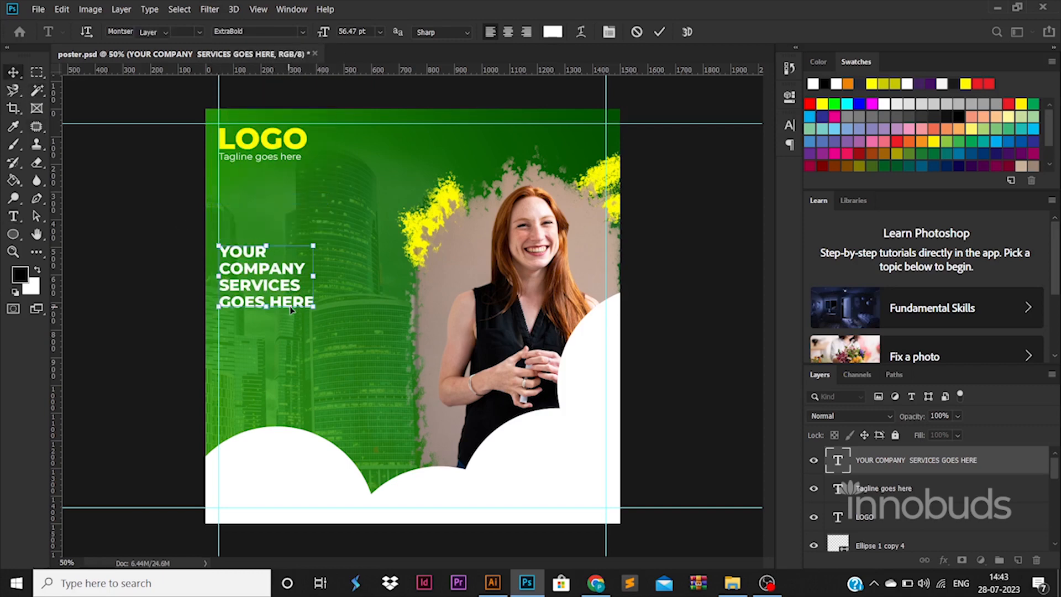
# - Recolor the lines SERVICES GOES HERE with yellow sampled from the splatter, and move the headline slightly up
pyautogui.press('t')
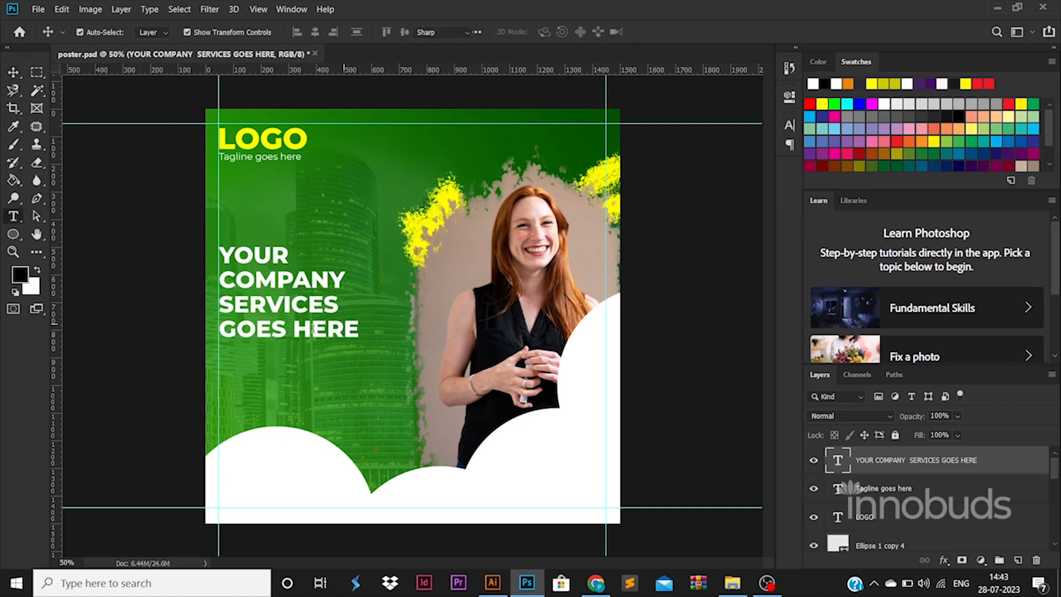
pyautogui.tripleClick(306, 330)
pyautogui.moveTo(225, 311); pyautogui.dragTo(221, 306)
pyautogui.click(546, 34)
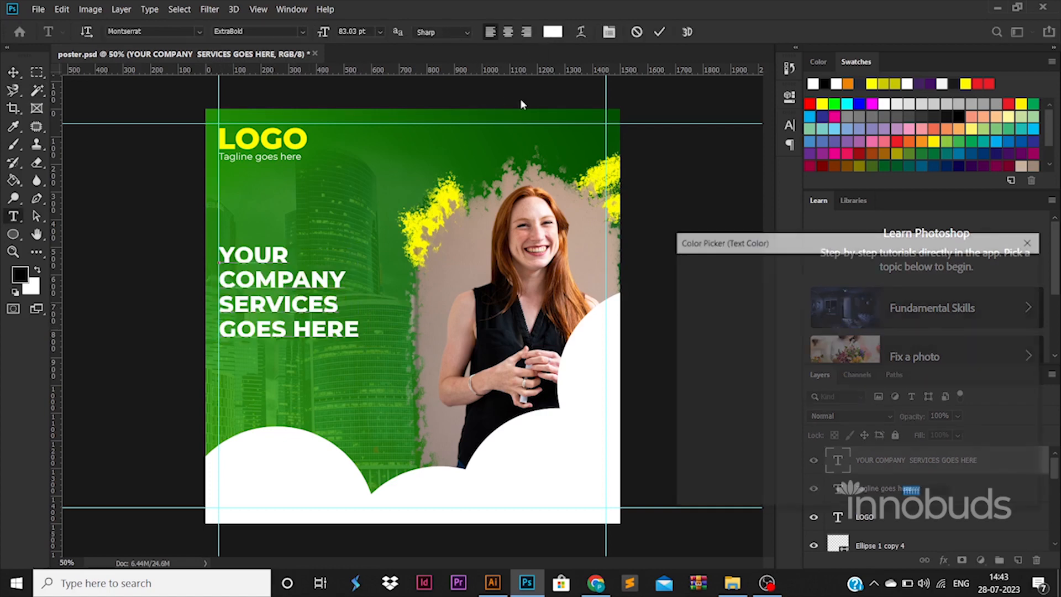
pyautogui.click(447, 200)
pyautogui.click(995, 267)
pyautogui.hotkey('ctrl', 'Return')
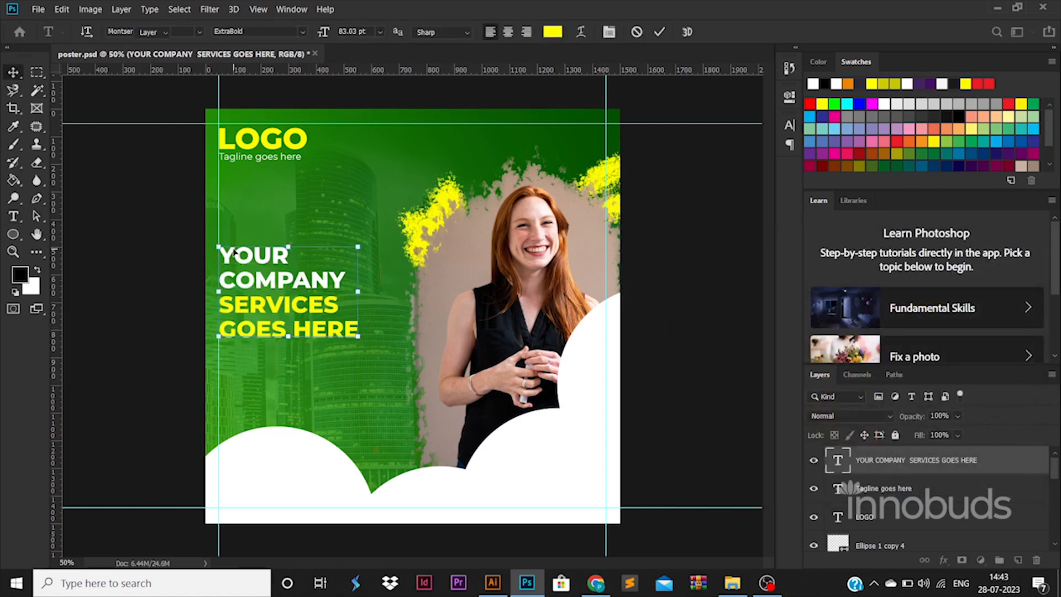
pyautogui.press('v')
pyautogui.moveTo(269, 274); pyautogui.dragTo(269, 247)
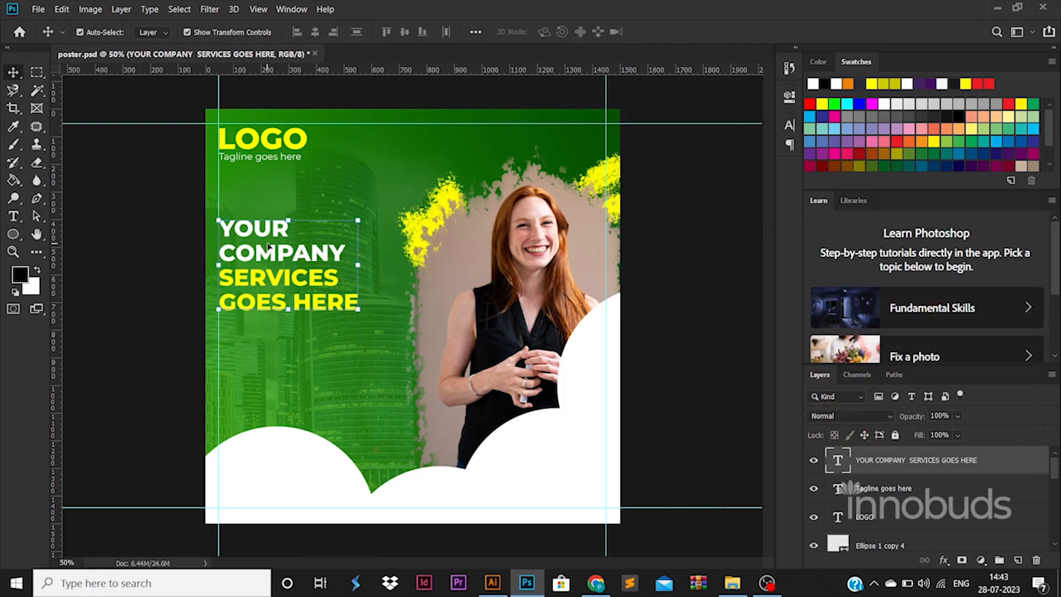
# - Draw a 617 x 125 px rounded rectangle below the headline and align its left end to the left guide
pyautogui.rightClick(13, 235)
pyautogui.click(61, 246)
pyautogui.moveTo(155, 328); pyautogui.dragTo(325, 362)
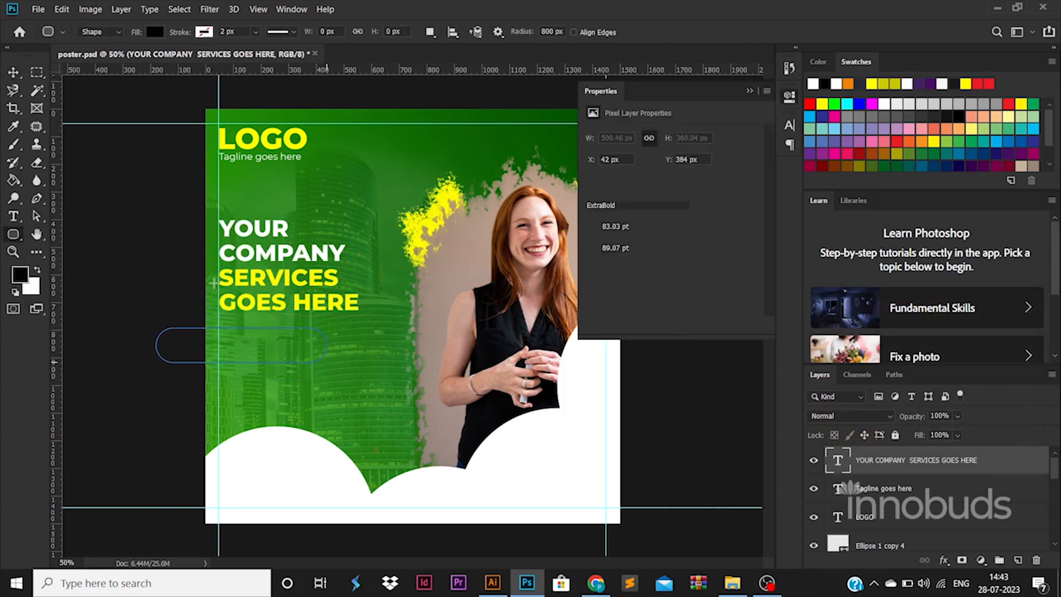
pyautogui.click(13, 73)
pyautogui.moveTo(260, 339); pyautogui.dragTo(323, 339)
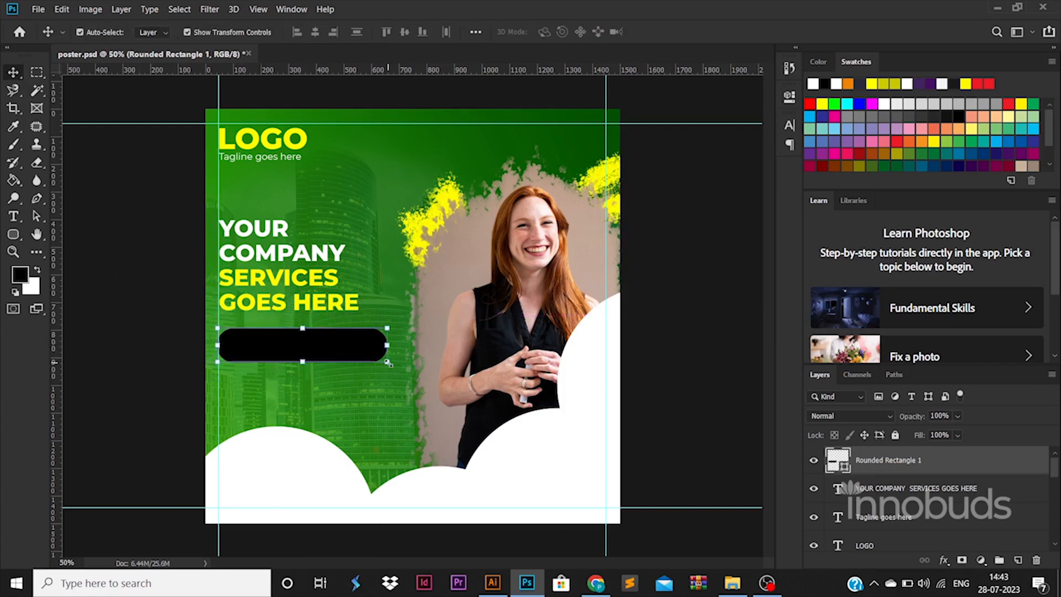
# - Scale the rounded rectangle down to slightly wider than the headline and nudge it up closer to the text
pyautogui.moveTo(388, 363); pyautogui.dragTo(349, 347)
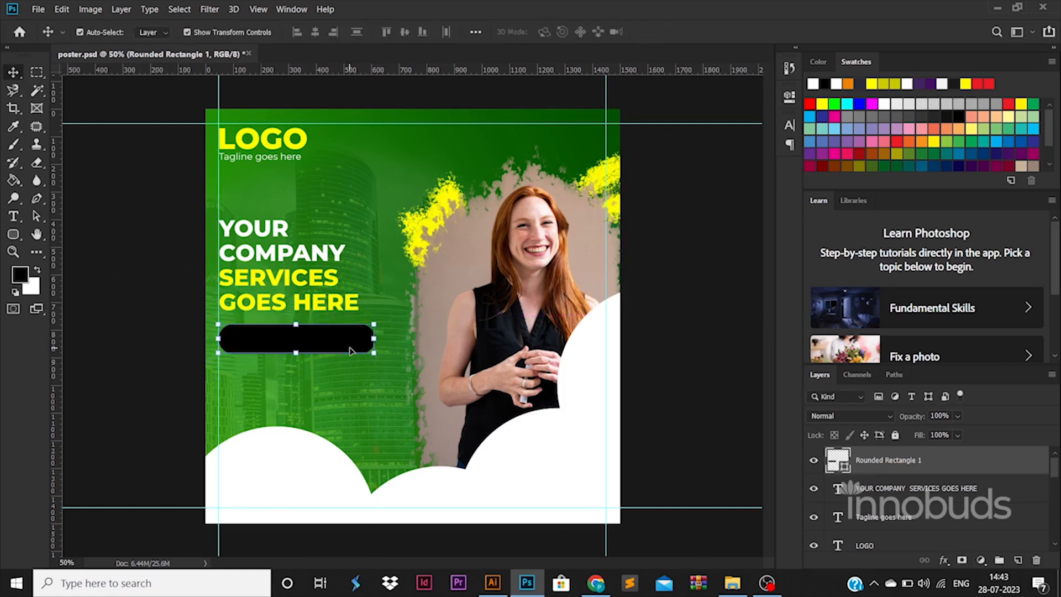
pyautogui.press('Up')
pyautogui.press('Up')
pyautogui.press('Up')
pyautogui.press('Up')
pyautogui.press('Up')
pyautogui.press('Up')
pyautogui.press('Up')
pyautogui.press('Up')
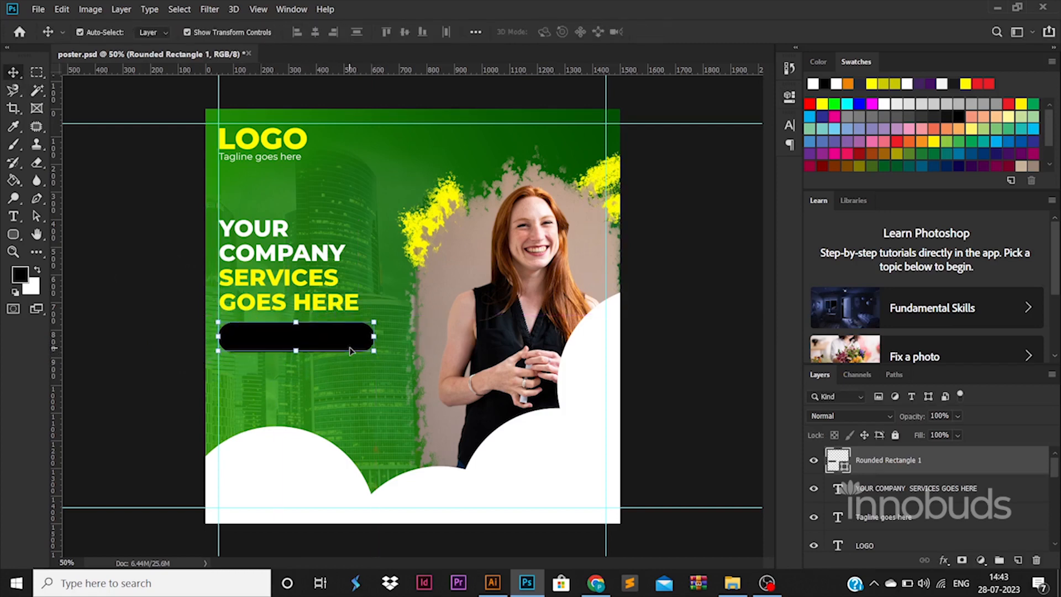
# - Add a gradient overlay to the rounded rectangle and set its start stop to yellow sampled from the headline
pyautogui.doubleClick(951, 467)
pyautogui.click(591, 439)
pyautogui.click(793, 315)
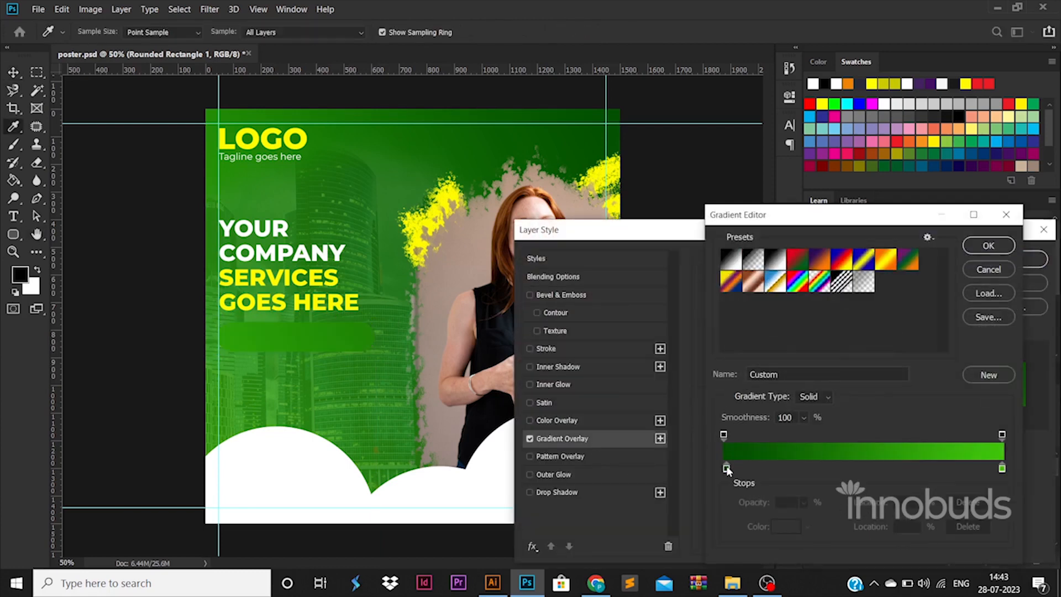
pyautogui.doubleClick(728, 469)
pyautogui.click(249, 304)
pyautogui.press('Return')
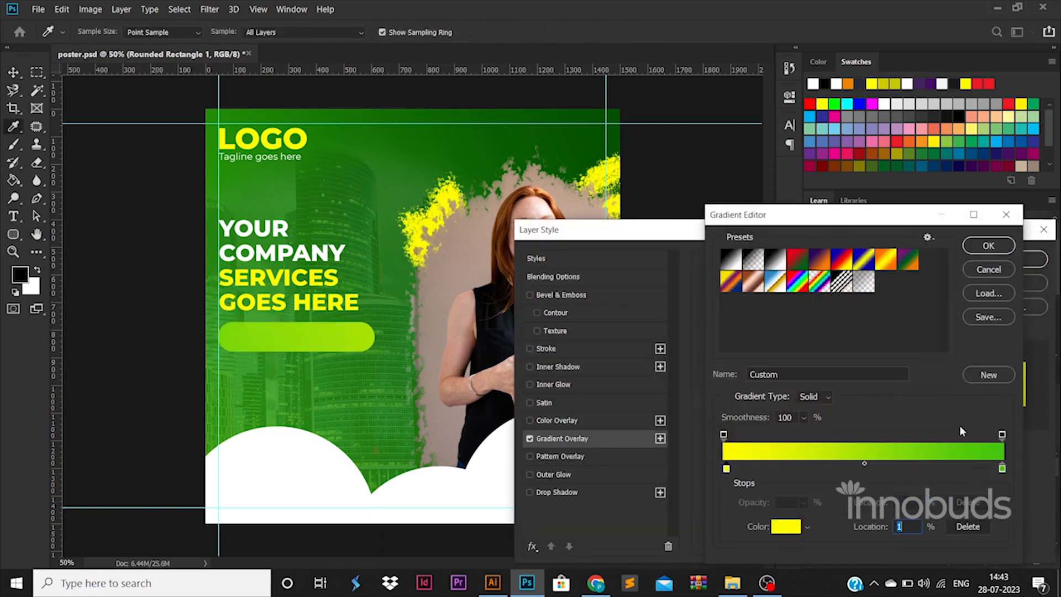
# - Move the gradient's end stop to 99% and change its color to a golden yellow
pyautogui.moveTo(1002, 470); pyautogui.dragTo(997, 470)
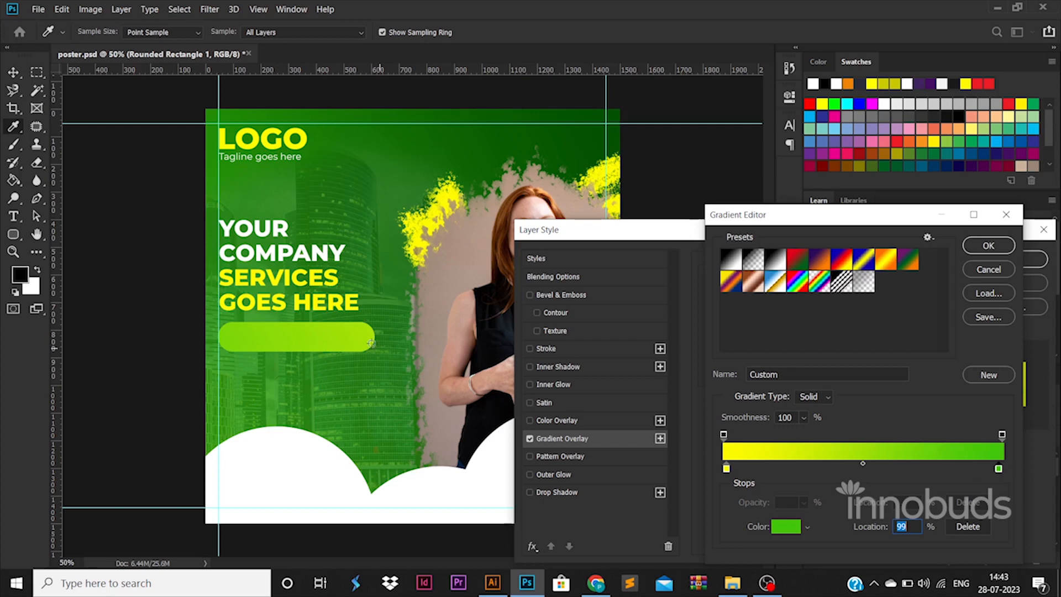
pyautogui.doubleClick(998, 469)
pyautogui.click(257, 282)
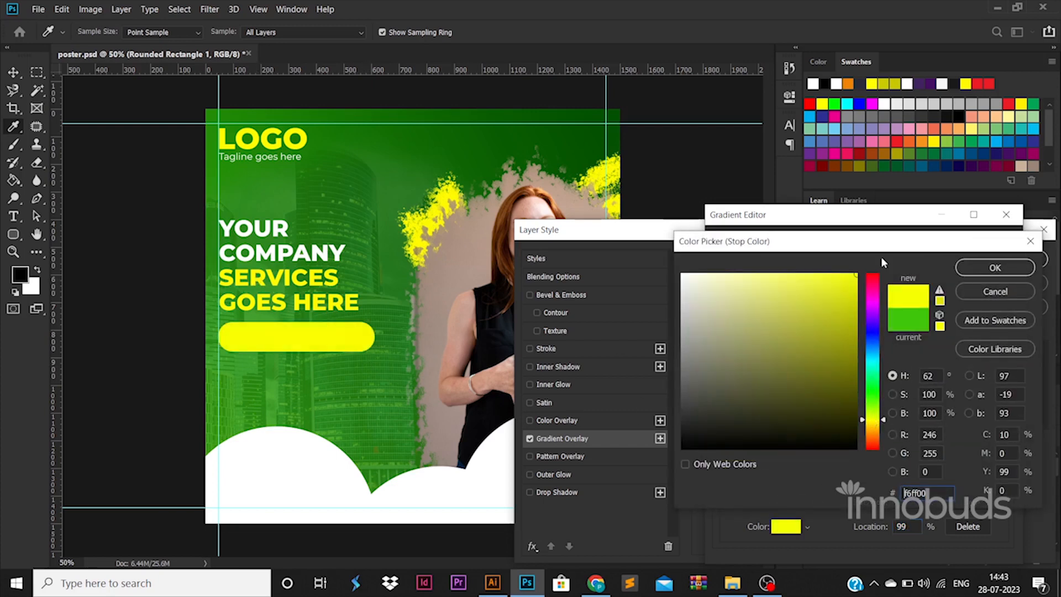
pyautogui.click(990, 270)
pyautogui.doubleClick(997, 469)
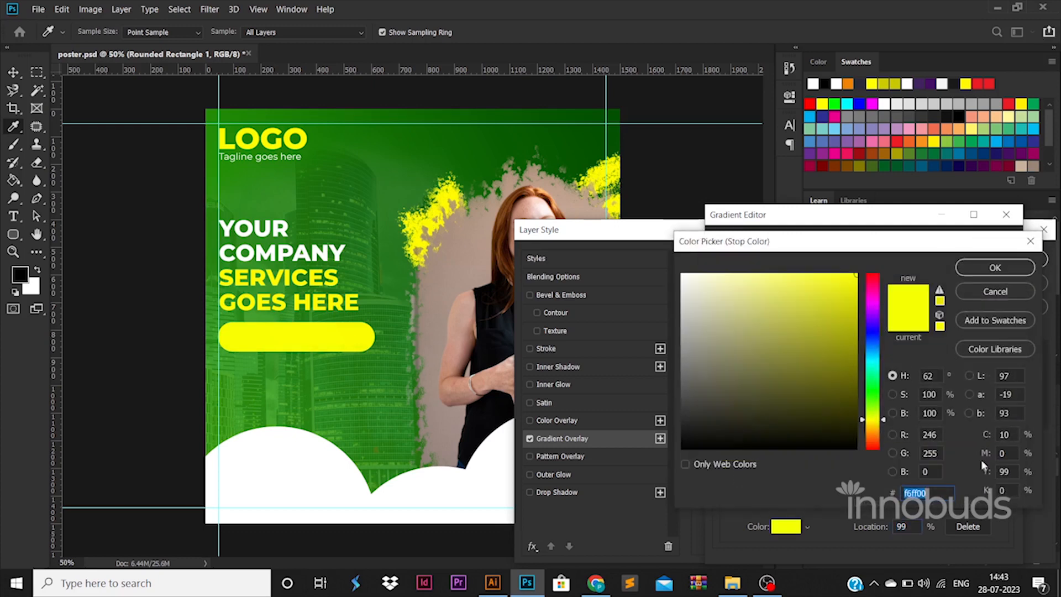
pyautogui.click(872, 425)
pyautogui.click(970, 271)
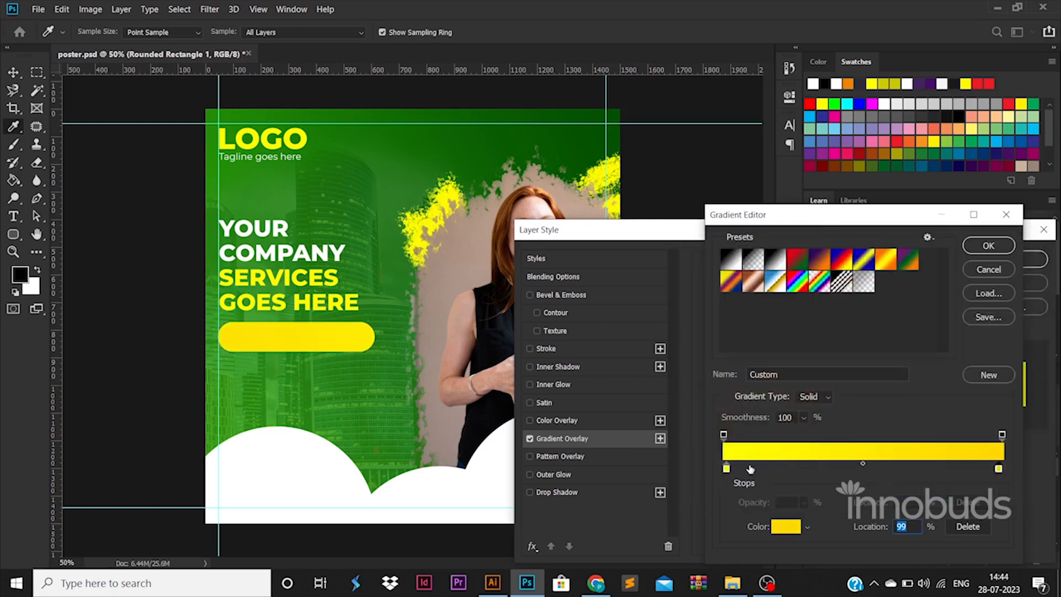
# - Adjust the gradient's start stop to a fully saturated bright yellow and accept the gradient
pyautogui.doubleClick(727, 469)
pyautogui.click(872, 418)
pyautogui.moveTo(845, 309); pyautogui.dragTo(870, 272)
pyautogui.click(992, 268)
pyautogui.click(988, 245)
pyautogui.click(796, 310)
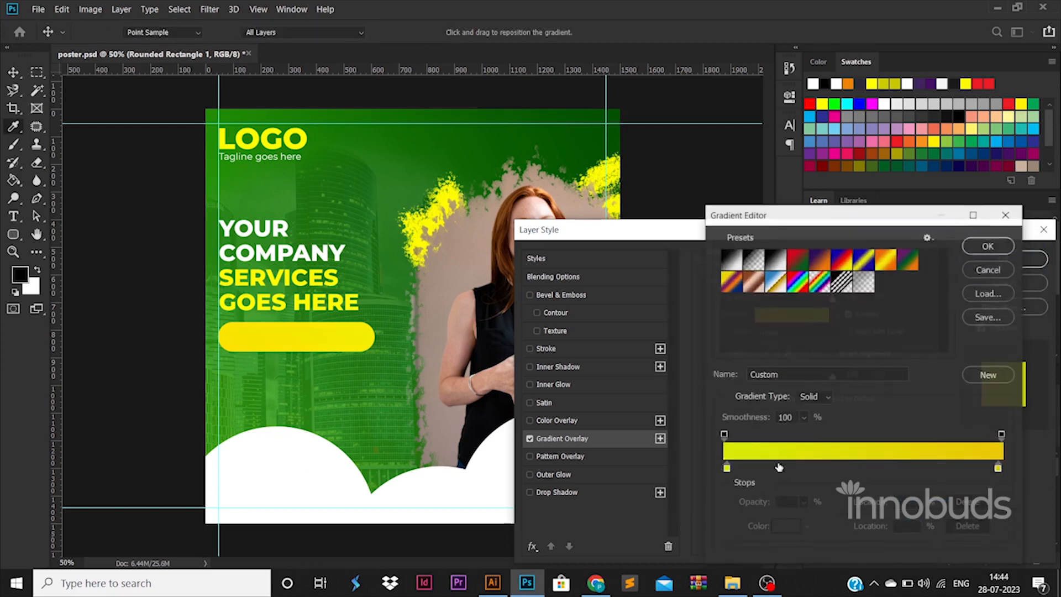
pyautogui.click(988, 248)
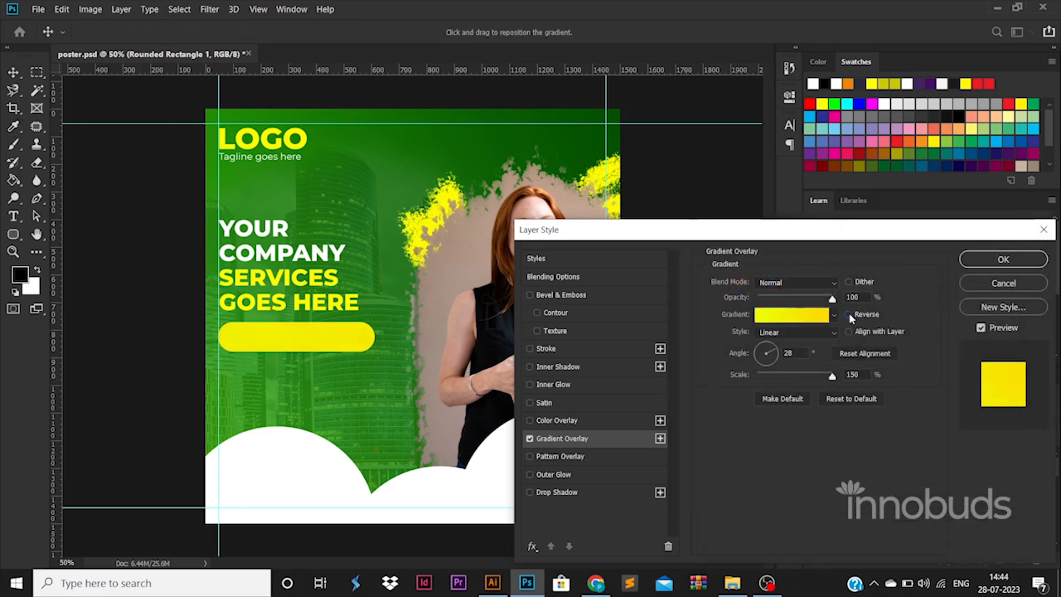
# - Delete the extra color stop at 28% from the rounded rectangle's yellow gradient and apply the gradient overlay
pyautogui.click(806, 320)
pyautogui.click(802, 469)
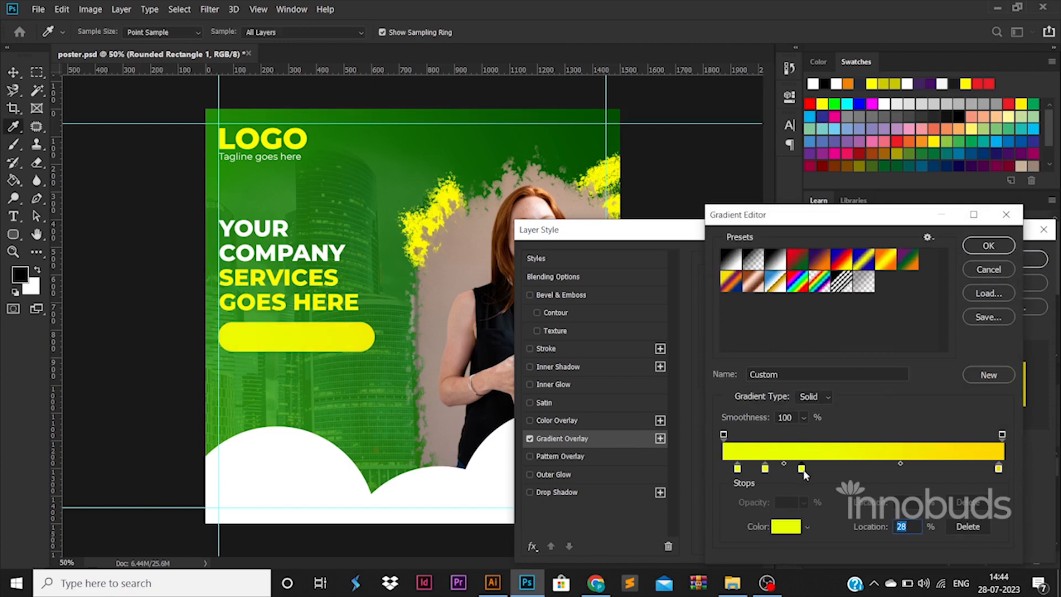
pyautogui.press('Delete')
pyautogui.click(766, 470)
pyautogui.press('Delete')
pyautogui.click(738, 469)
pyautogui.click(989, 245)
pyautogui.click(1003, 259)
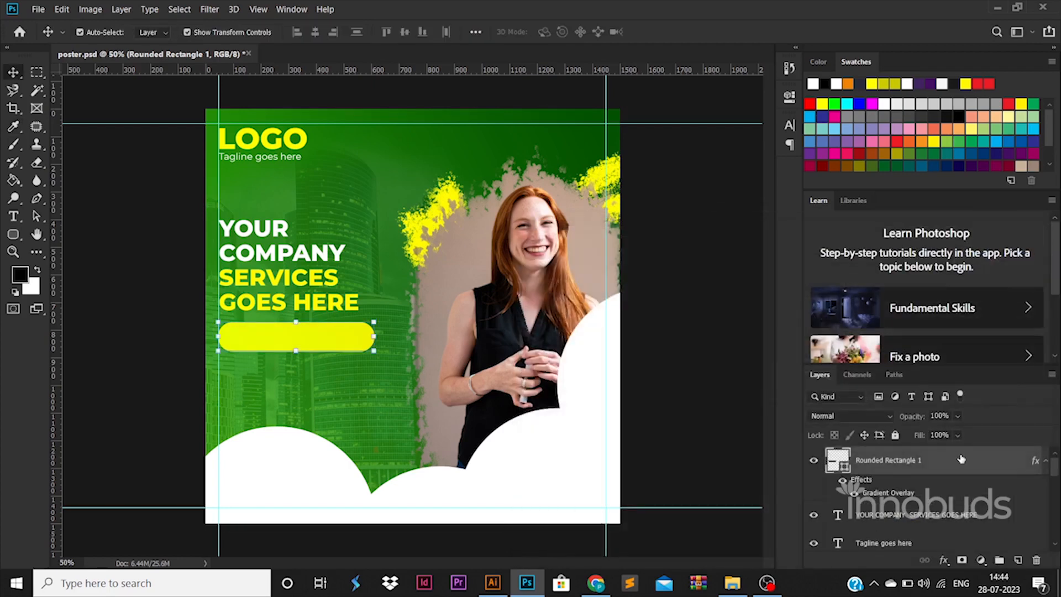
# - Add a drop shadow at 33% opacity to the rounded rectangle and stretch its lower edge down to make it taller
pyautogui.click(556, 491)
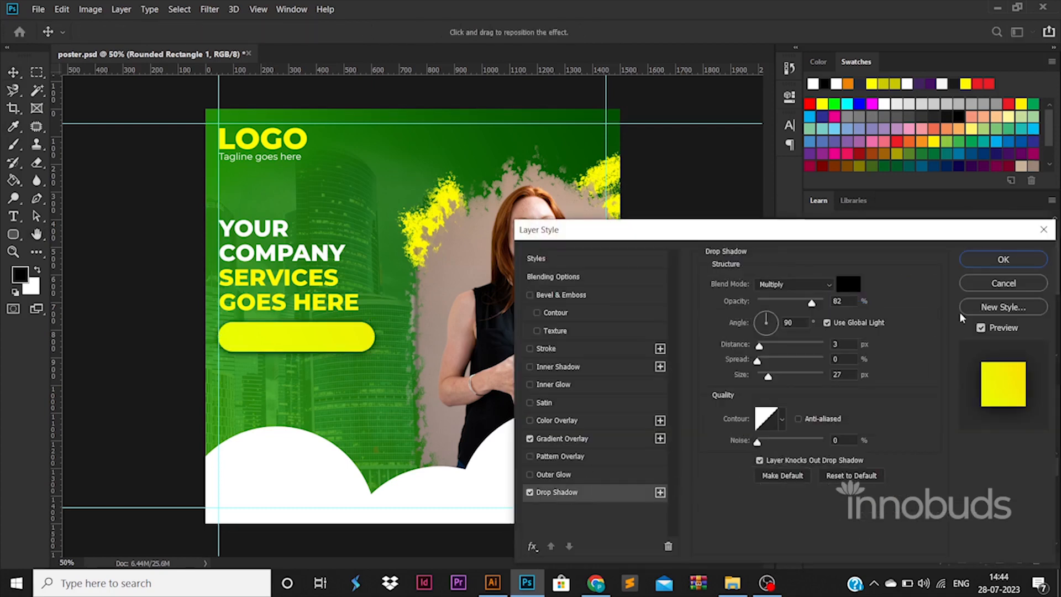
pyautogui.moveTo(809, 305); pyautogui.dragTo(780, 307)
pyautogui.click(1003, 259)
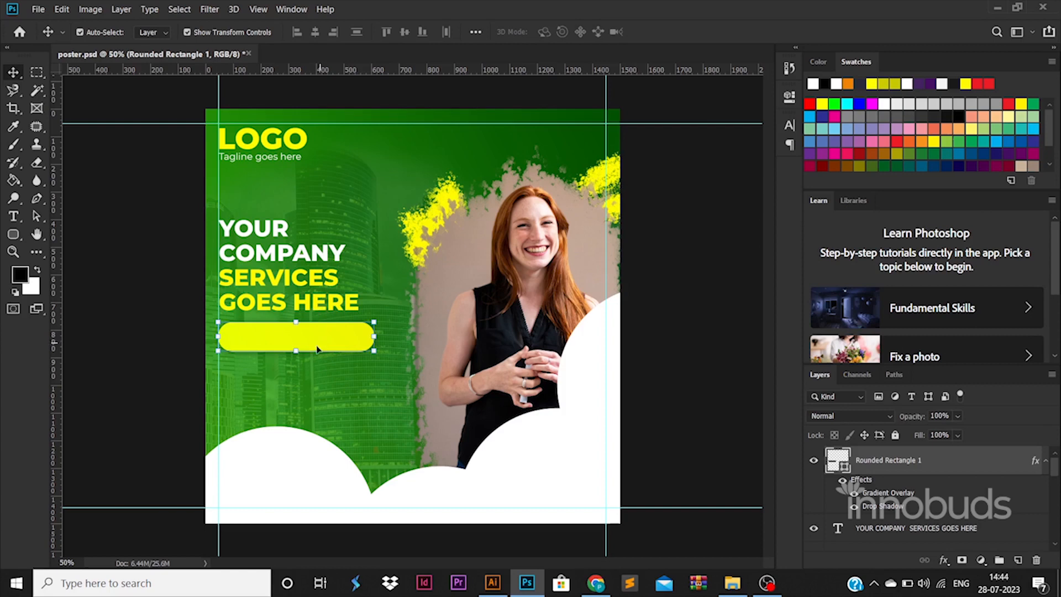
pyautogui.moveTo(317, 349); pyautogui.dragTo(318, 374)
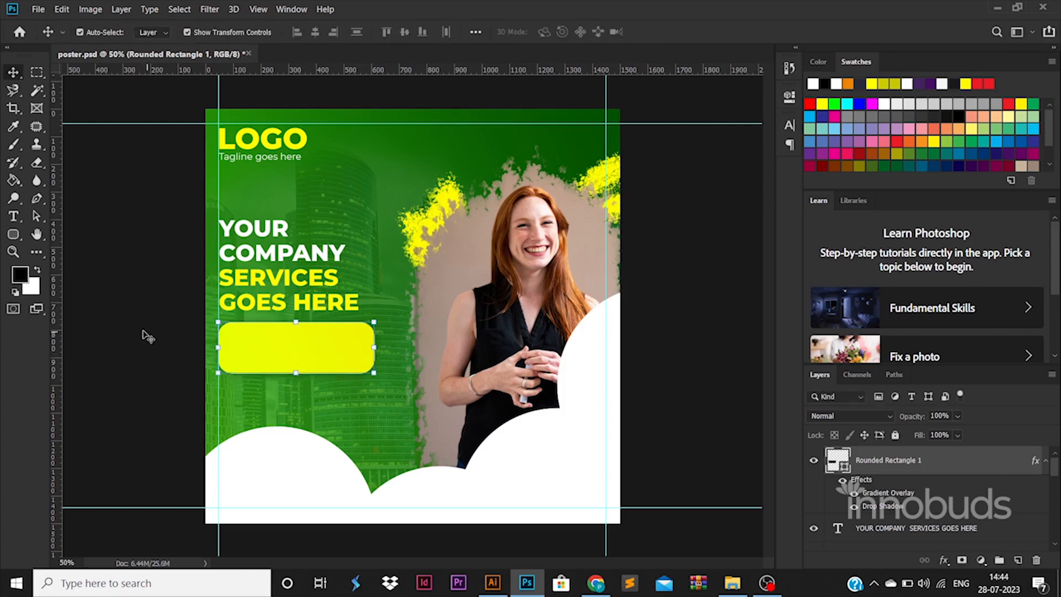
# - Duplicate the headline text below the rounded rectangle and replace its wording with "Company description goes here"
pyautogui.moveTo(283, 299); pyautogui.dragTo(396, 436)
pyautogui.doubleClick(395, 434)
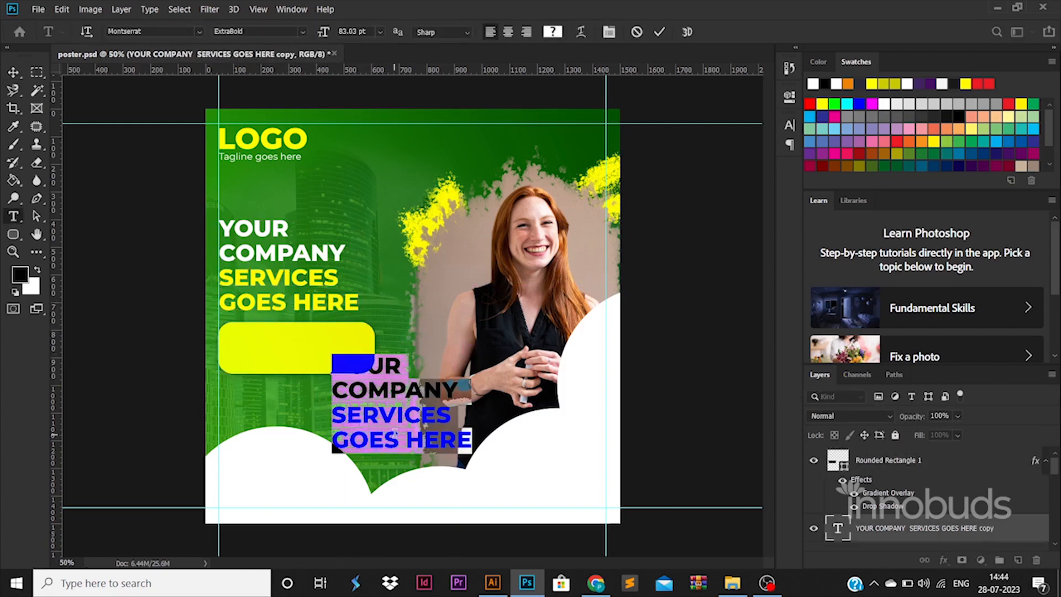
pyautogui.press('BackSpace')
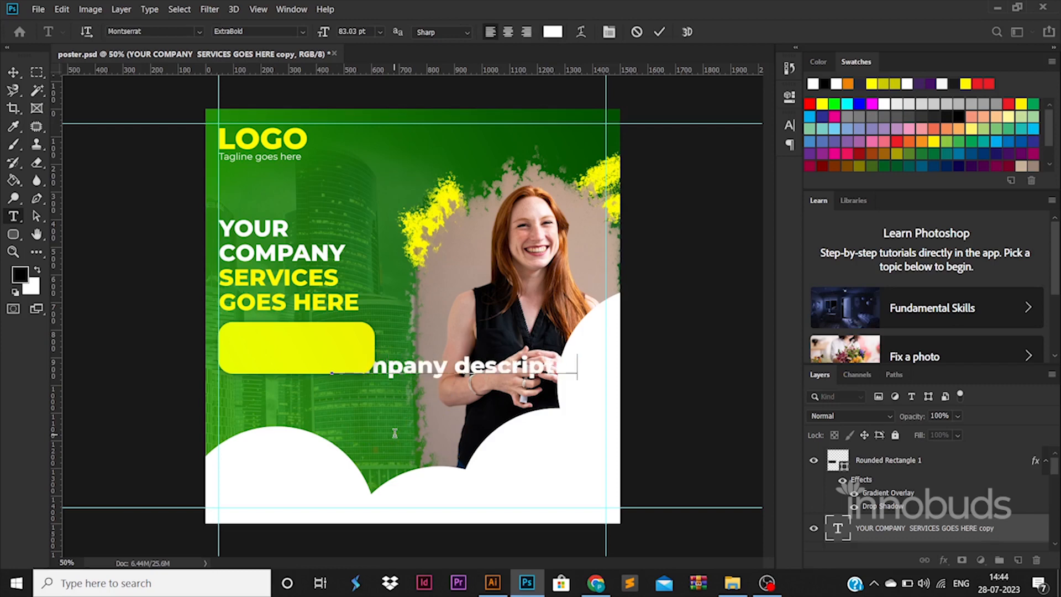
# - Format the description text as Montserrat Regular at 35 pt with 30 pt leading
pyautogui.hotkey('ctrl', 'a')
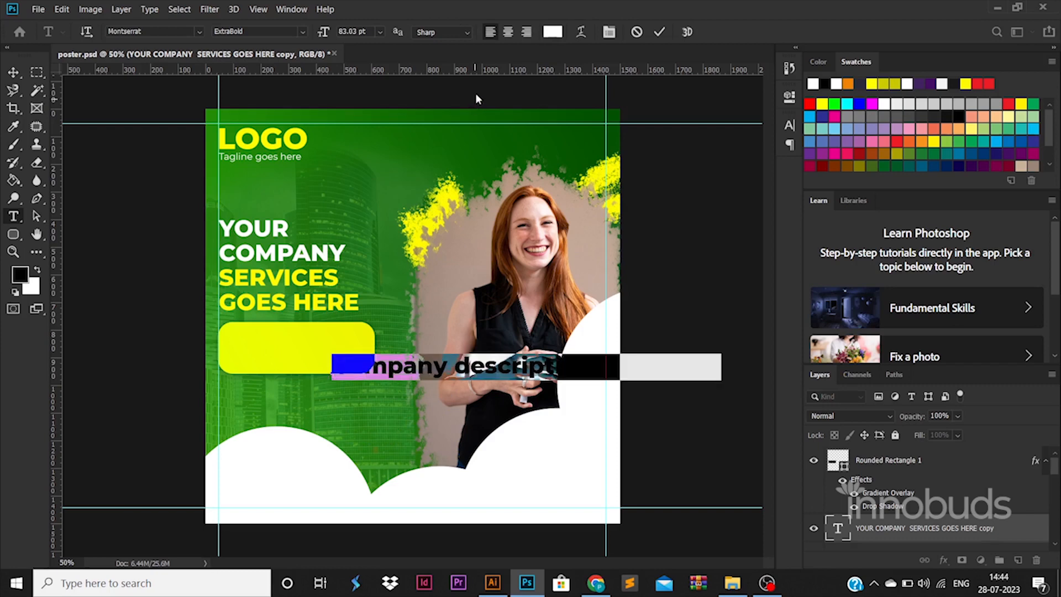
pyautogui.click(301, 32)
pyautogui.click(282, 104)
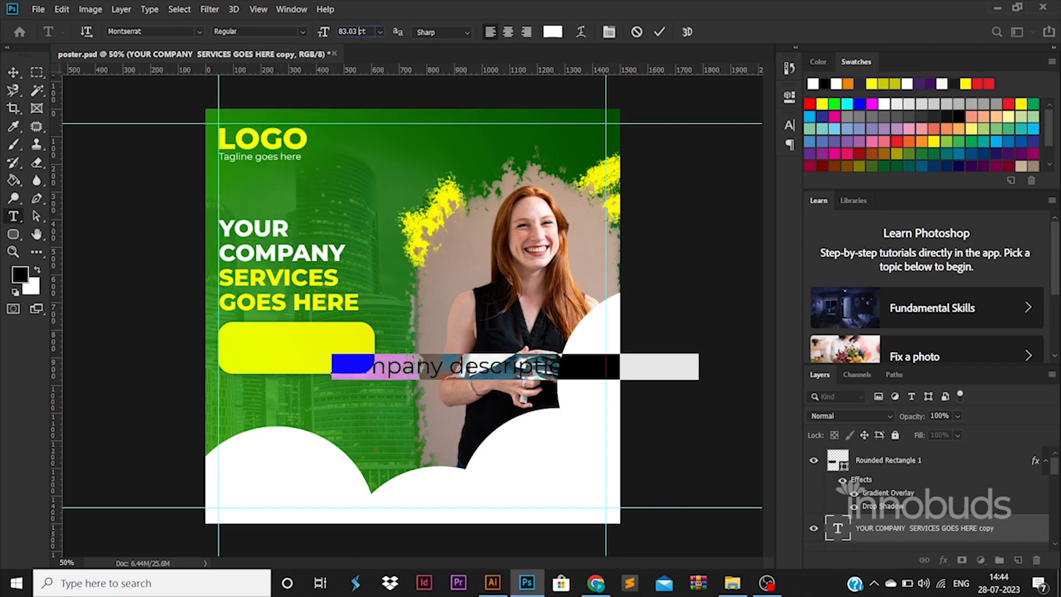
pyautogui.write('35')
pyautogui.press('Return')
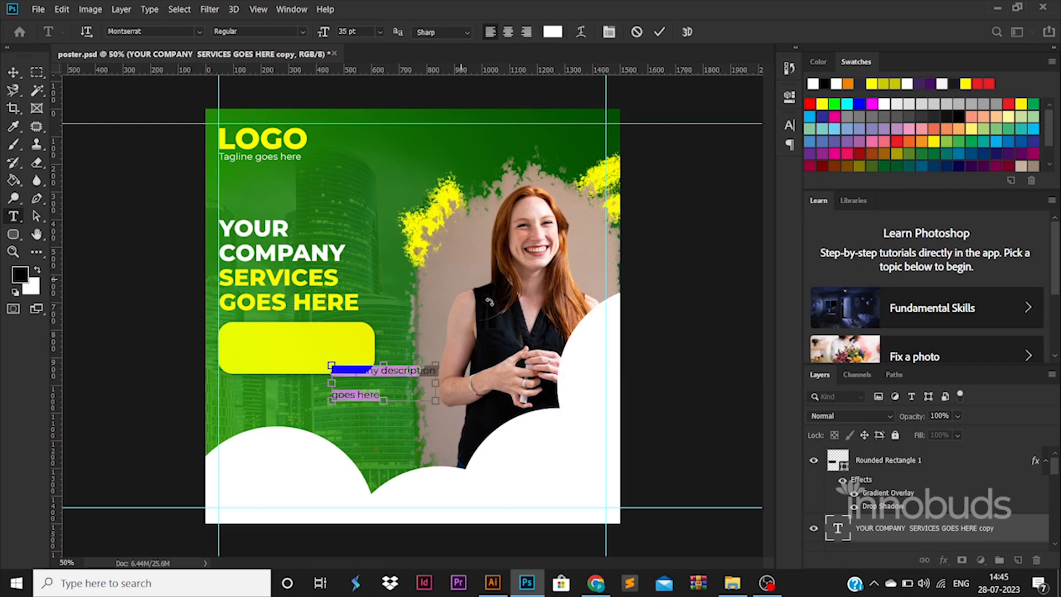
pyautogui.click(789, 125)
pyautogui.write('30')
pyautogui.press('Return')
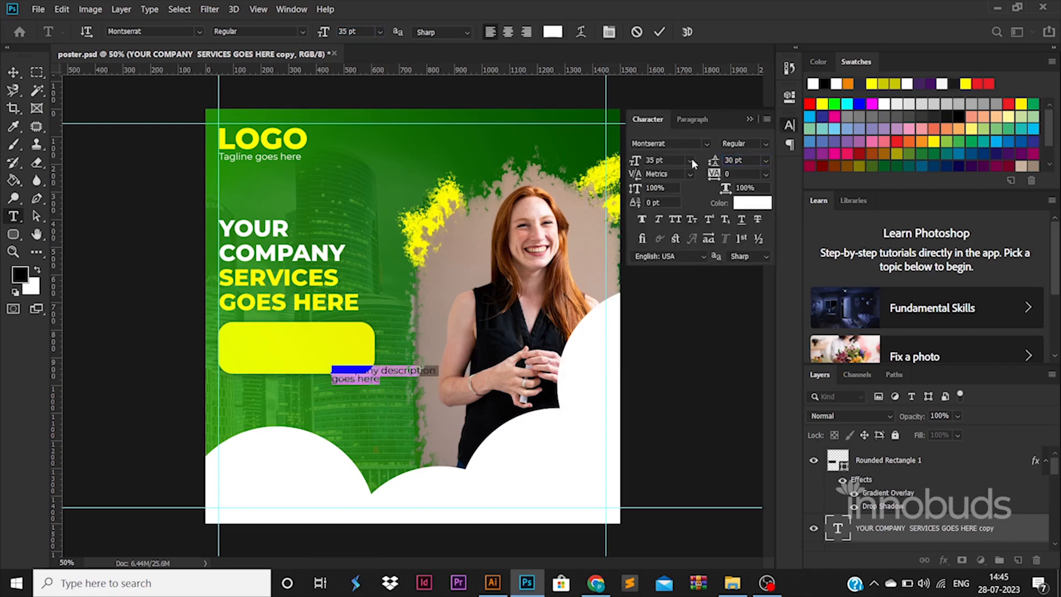
# - Bring the description text layer above the rounded rectangle and move the text onto the yellow shape
pyautogui.click(14, 73)
pyautogui.moveTo(931, 519); pyautogui.dragTo(918, 458)
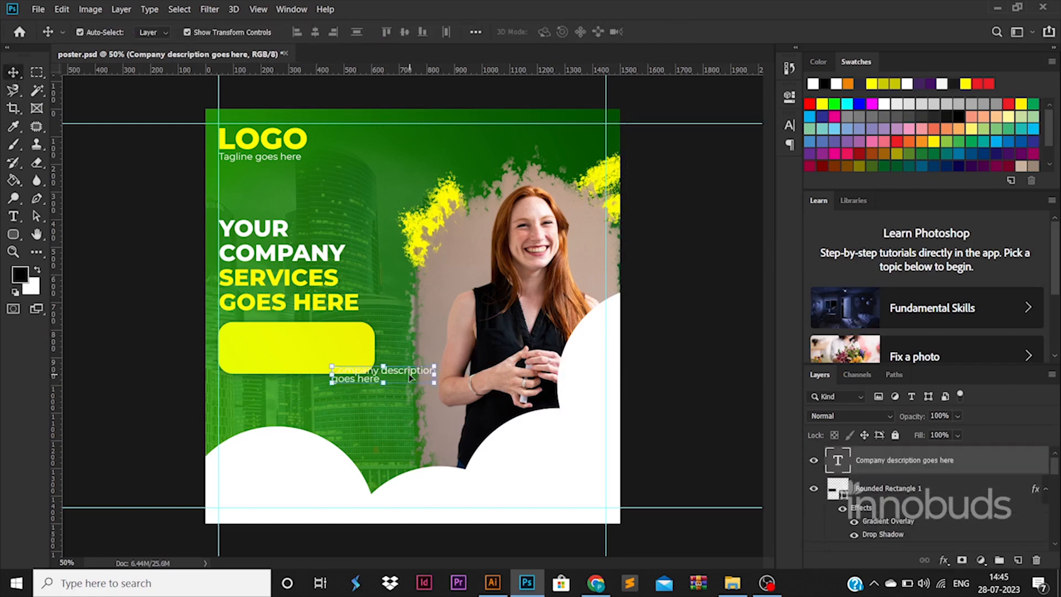
pyautogui.moveTo(406, 371); pyautogui.dragTo(311, 337)
# - Lengthen the description by repeating "Company description goes here" within the same text
pyautogui.press('t')
pyautogui.click(311, 337)
pyautogui.hotkey('ctrl', 'a')
pyautogui.hotkey('ctrl', 'c')
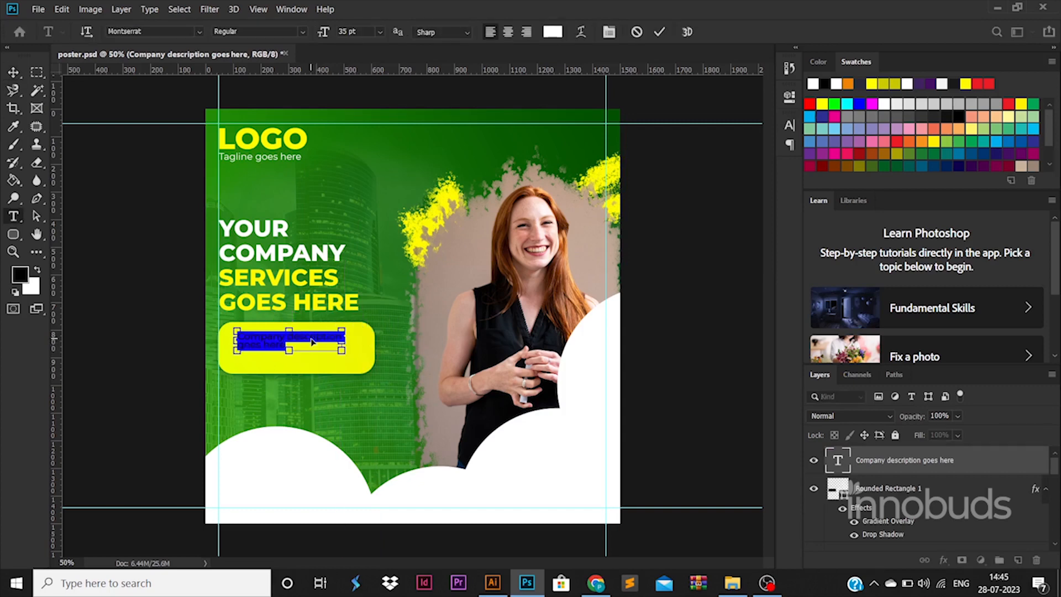
pyautogui.hotkey('ctrl', 'v')
pyautogui.hotkey('ctrl', 'v')
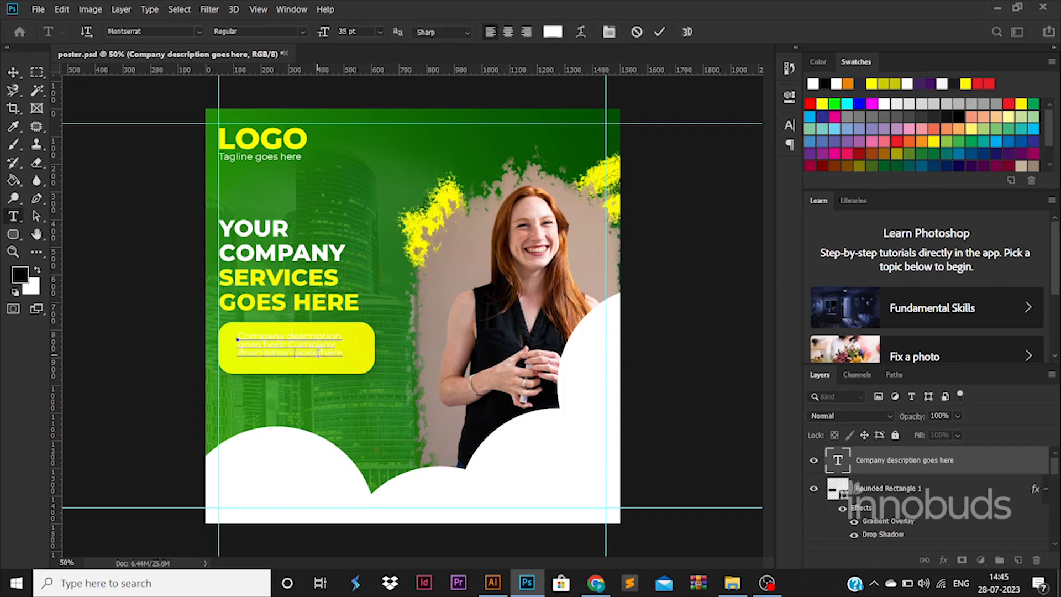
# - Loosen the leading of the whole description text and change its color to black
pyautogui.hotkey('ctrl', 'a')
pyautogui.click(789, 125)
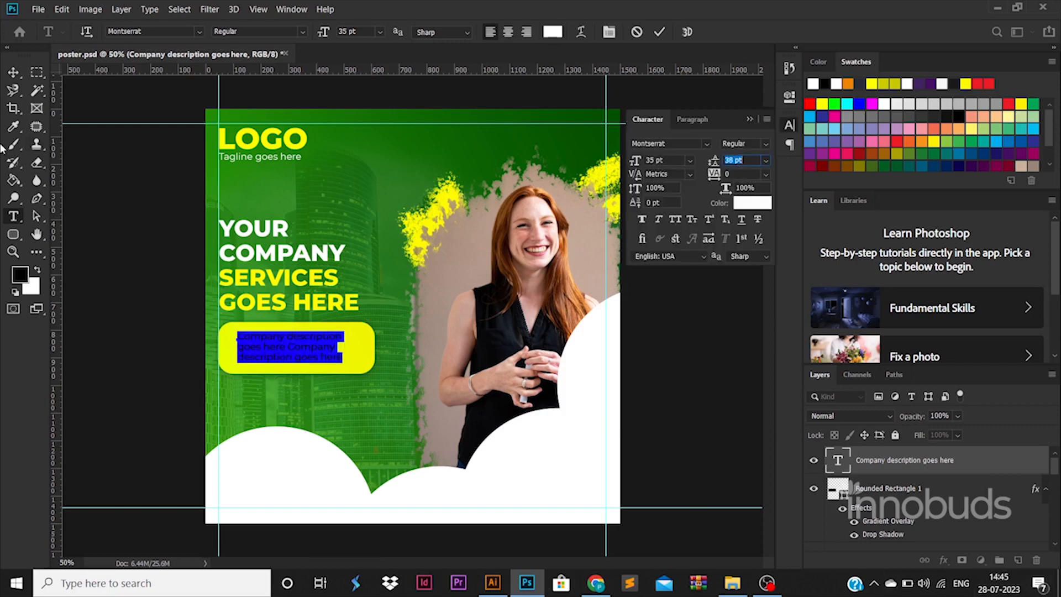
pyautogui.click(13, 72)
pyautogui.doubleClick(313, 337)
pyautogui.hotkey('ctrl', 'a')
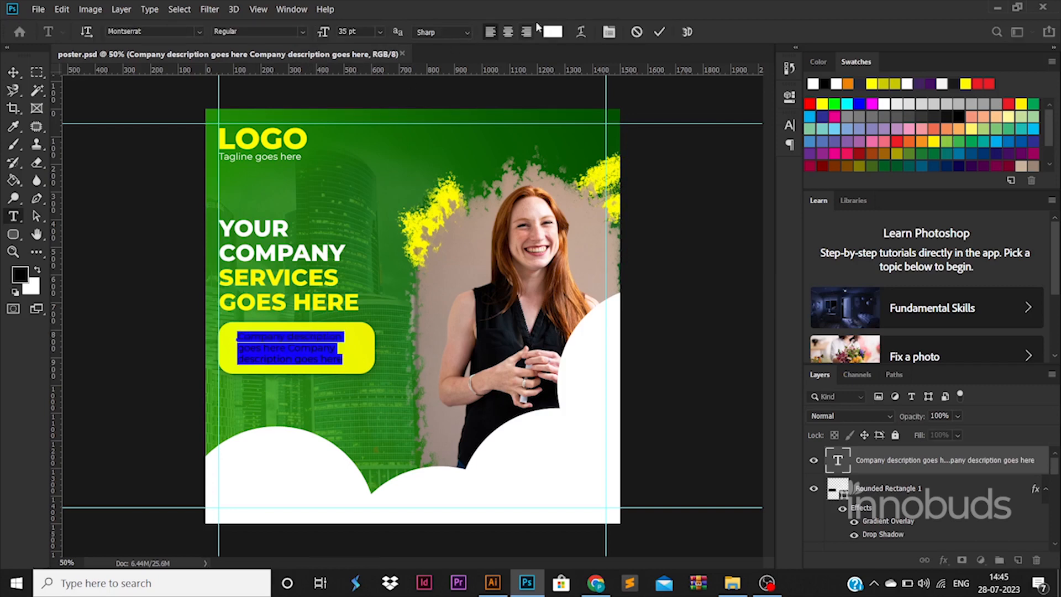
pyautogui.click(553, 32)
pyautogui.moveTo(703, 326); pyautogui.dragTo(673, 496)
pyautogui.click(994, 268)
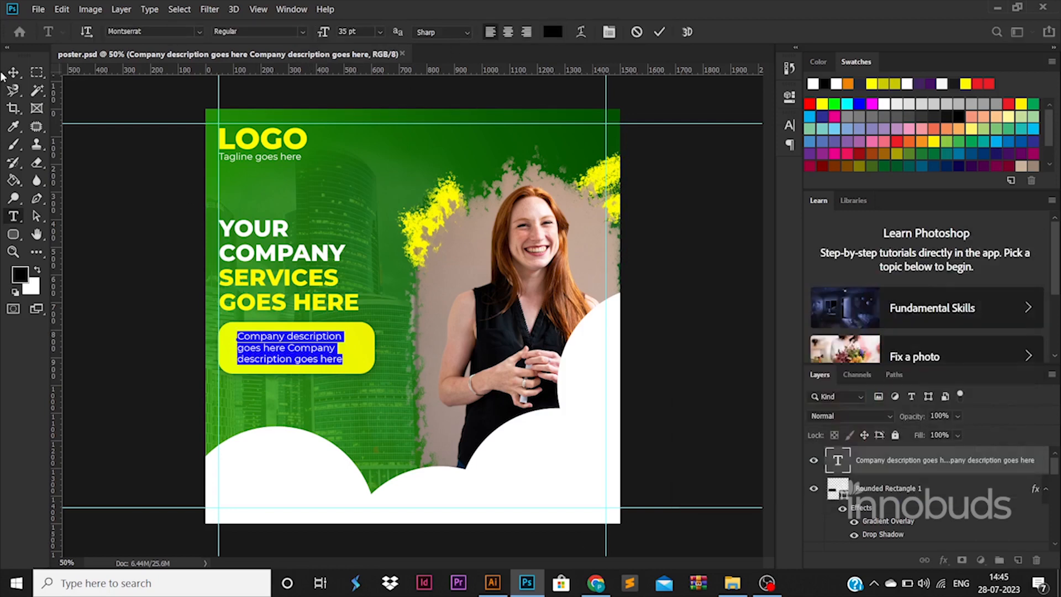
# - Scale the description text up slightly to fill more of the yellow rounded rectangle
pyautogui.click(13, 73)
pyautogui.moveTo(336, 326)
pyautogui.mouseDown()
pyautogui.moveTo(367, 320)
pyautogui.moveTo(354, 330)
pyautogui.mouseUp()
pyautogui.press('Return')
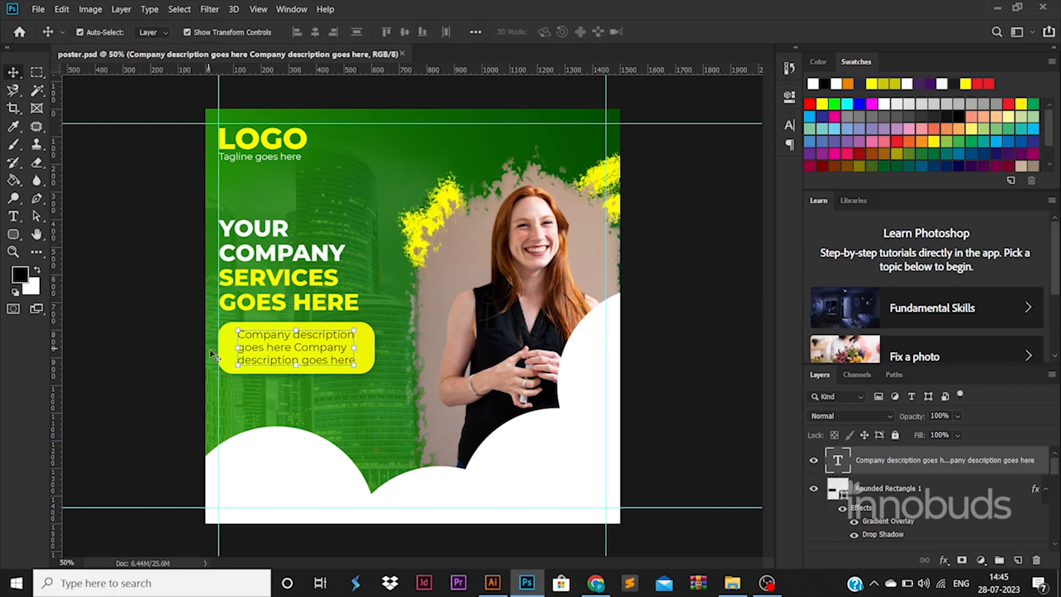
# - Stretch the yellow rectangle past the poster's left edge and align the description text with the left margin guide
pyautogui.click(356, 357)
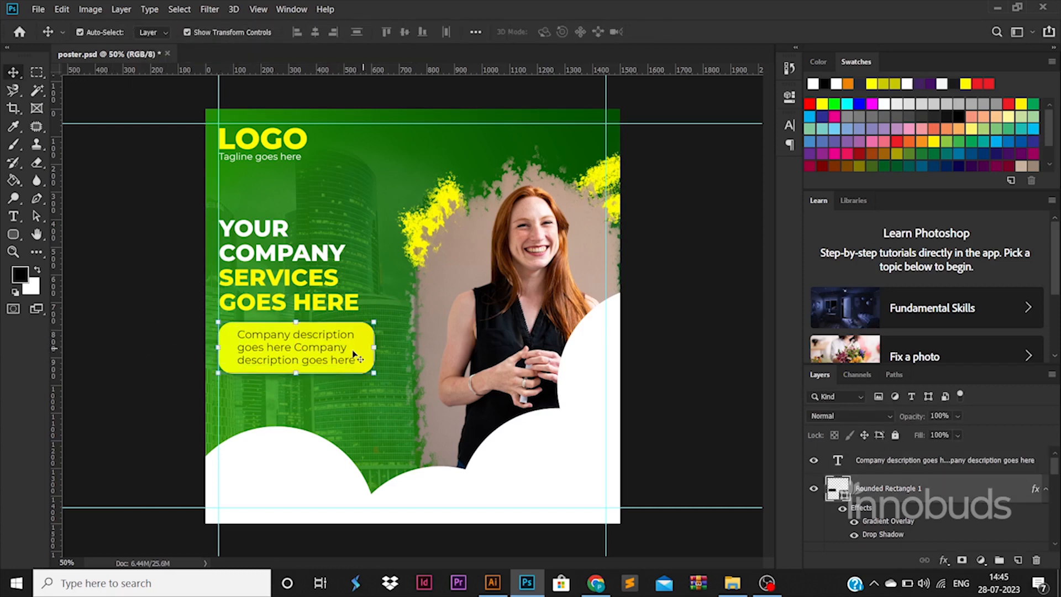
pyautogui.moveTo(219, 347); pyautogui.dragTo(177, 347)
pyautogui.press('Return')
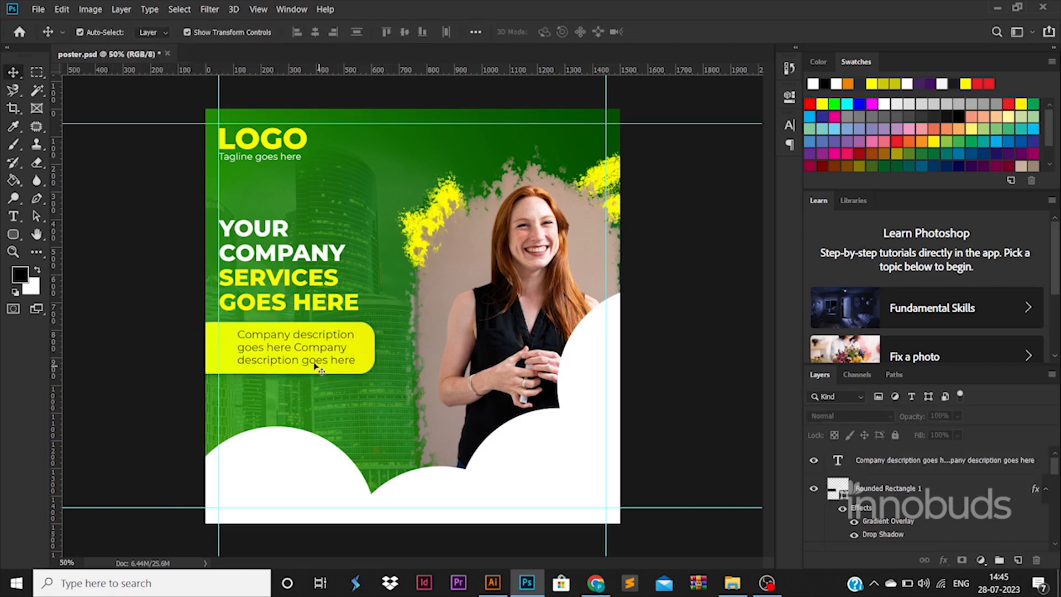
pyautogui.moveTo(319, 369); pyautogui.dragTo(295, 362)
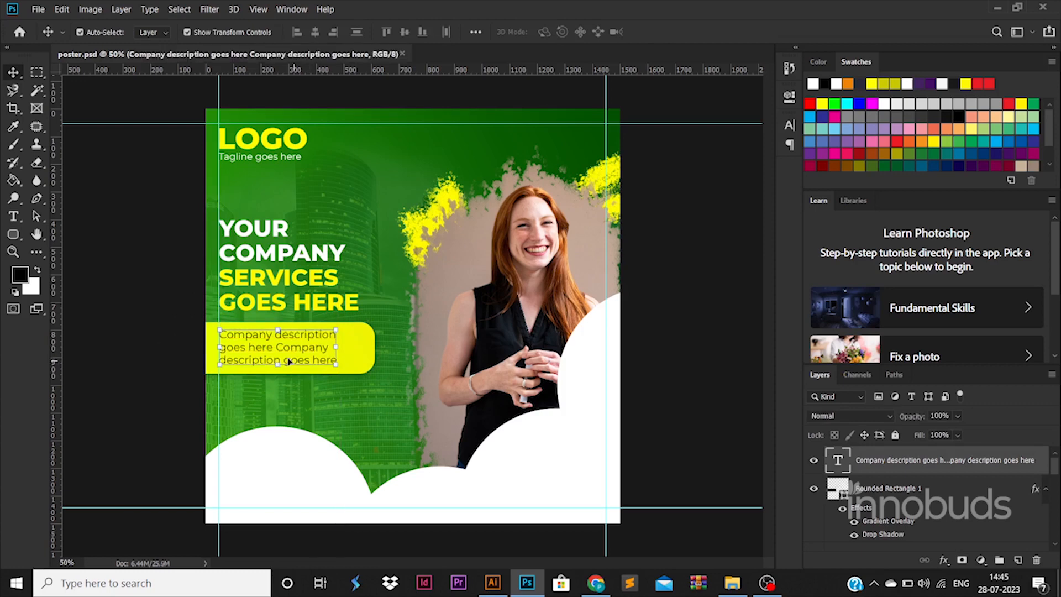
pyautogui.press('Up')
# - Select all the white cloud ellipse layers and merge them into one shape layer
pyautogui.click(342, 460)
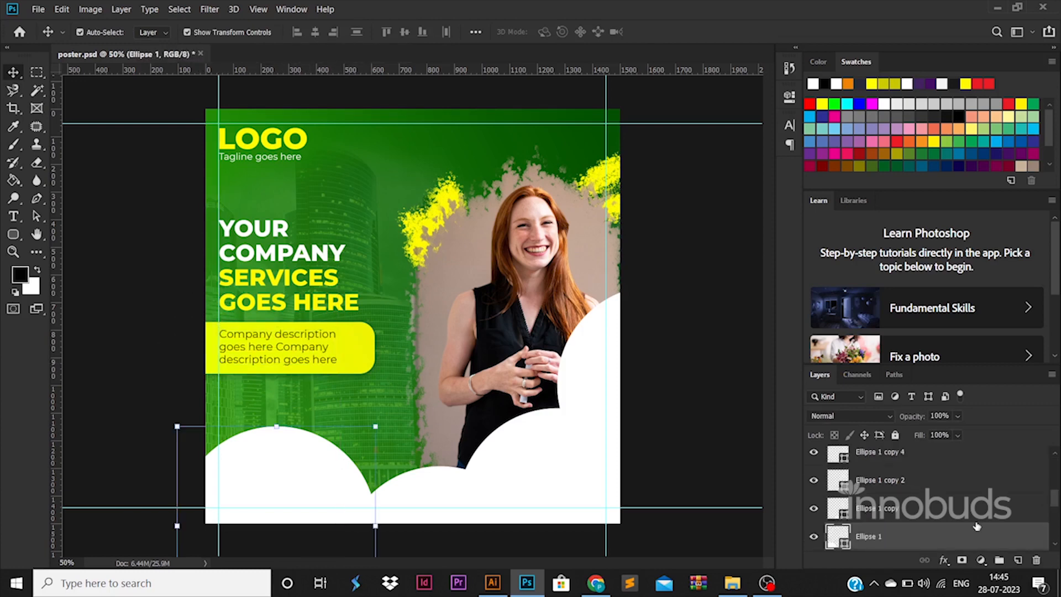
pyautogui.keyDown('shift'); pyautogui.click(921, 460); pyautogui.keyUp('shift')
pyautogui.rightClick(921, 461)
pyautogui.click(799, 396)
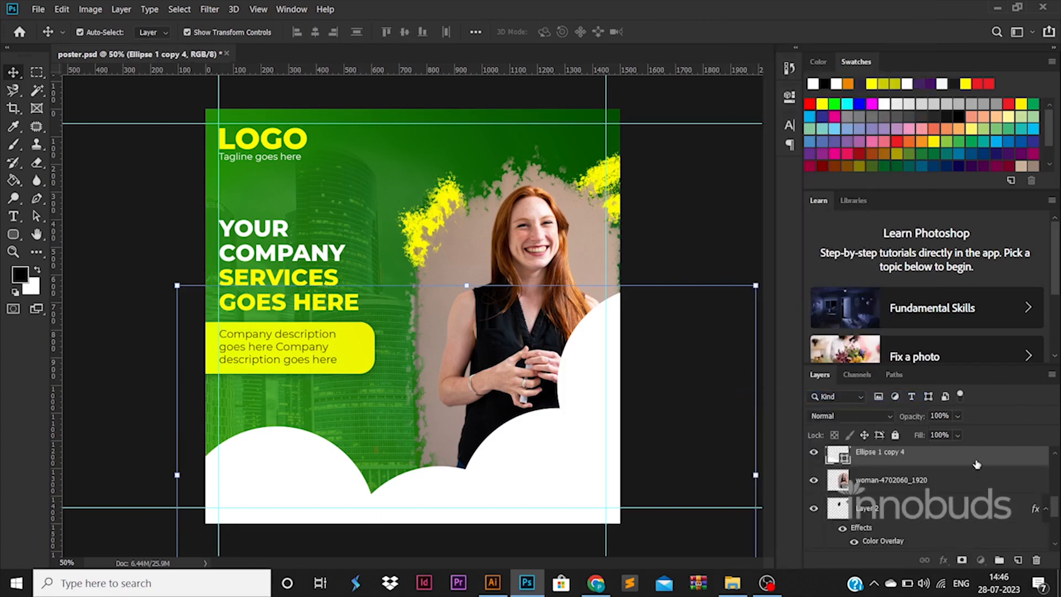
# - Add a soft drop shadow to the merged cloud shape with about 71% opacity and an enlarged size
pyautogui.doubleClick(939, 456)
pyautogui.click(596, 492)
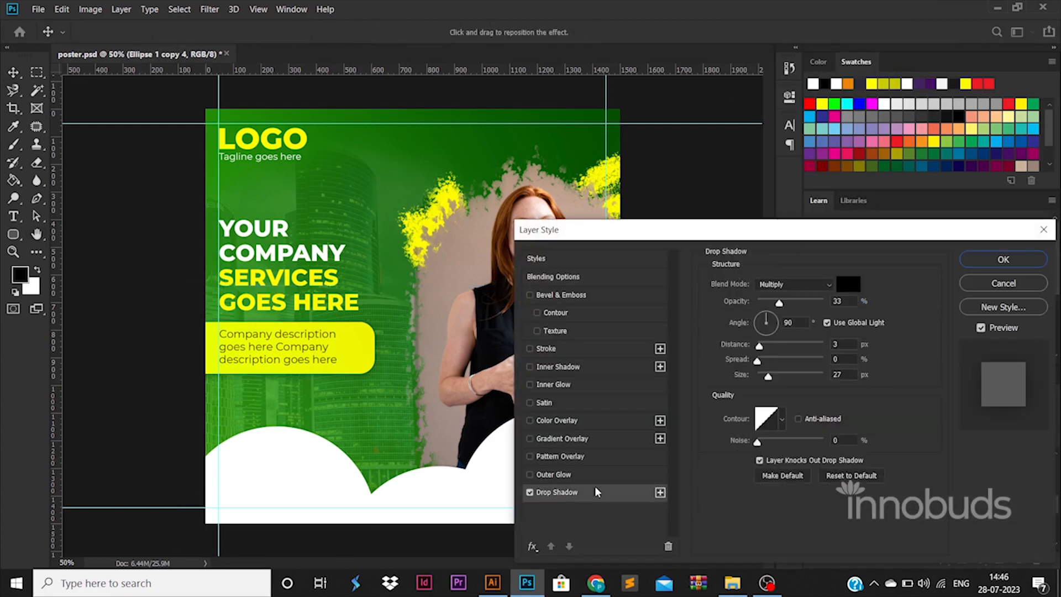
pyautogui.moveTo(768, 376); pyautogui.dragTo(797, 376)
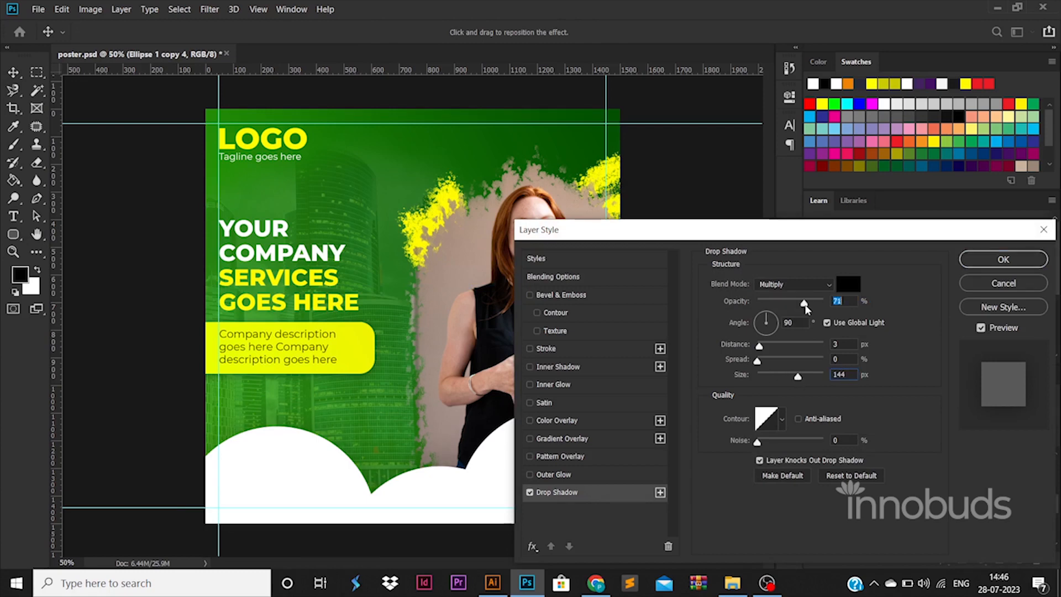
pyautogui.moveTo(805, 308); pyautogui.dragTo(807, 304)
pyautogui.moveTo(797, 376); pyautogui.dragTo(783, 380)
pyautogui.click(972, 259)
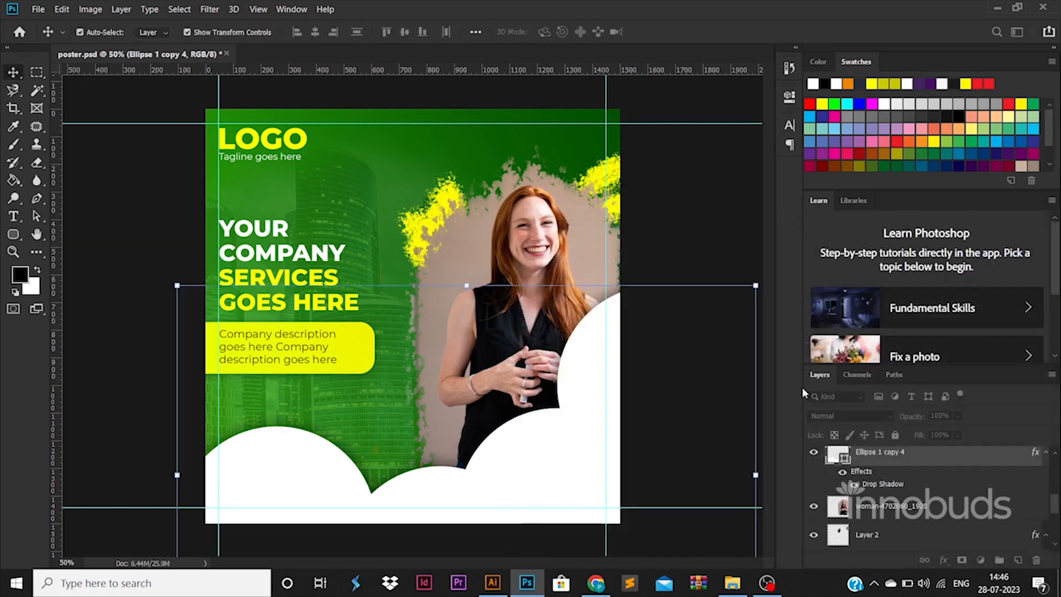
pyautogui.click(158, 356)
# - Switch to File Explorer and open the ICONS folder inside the parent videos folder
pyautogui.click(731, 580)
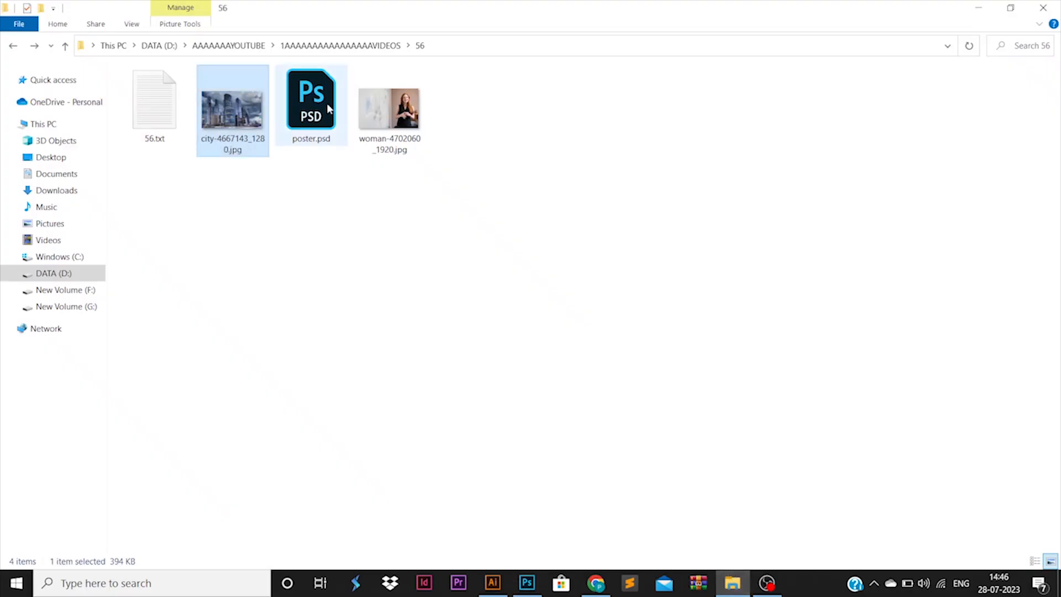
pyautogui.click(338, 47)
pyautogui.doubleClick(994, 199)
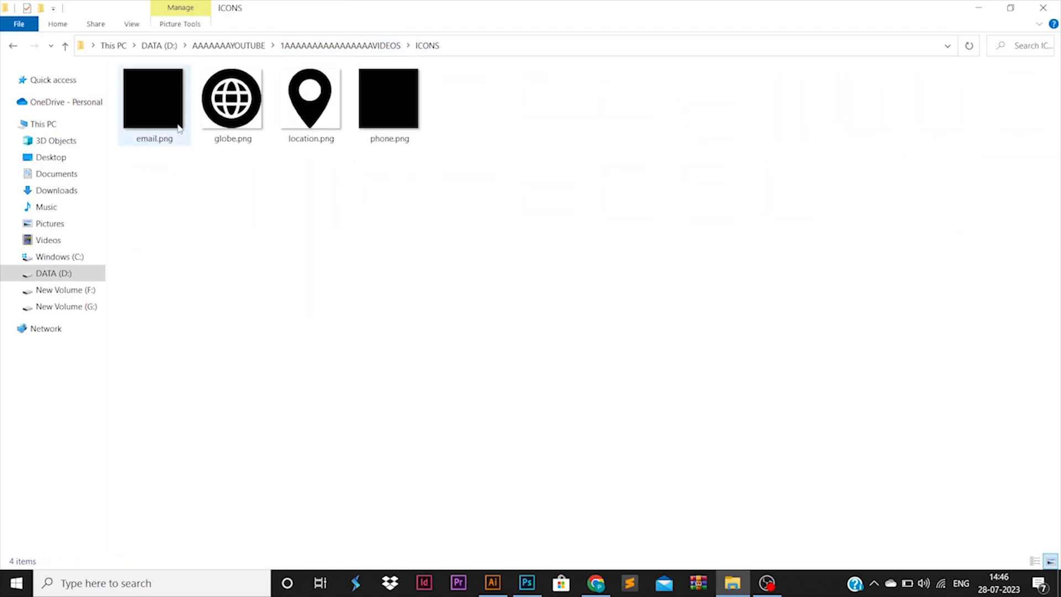
pyautogui.click(176, 123)
pyautogui.keyDown('ctrl'); pyautogui.click(365, 132); pyautogui.keyUp('ctrl')
pyautogui.keyDown('ctrl'); pyautogui.click(243, 114); pyautogui.keyUp('ctrl')
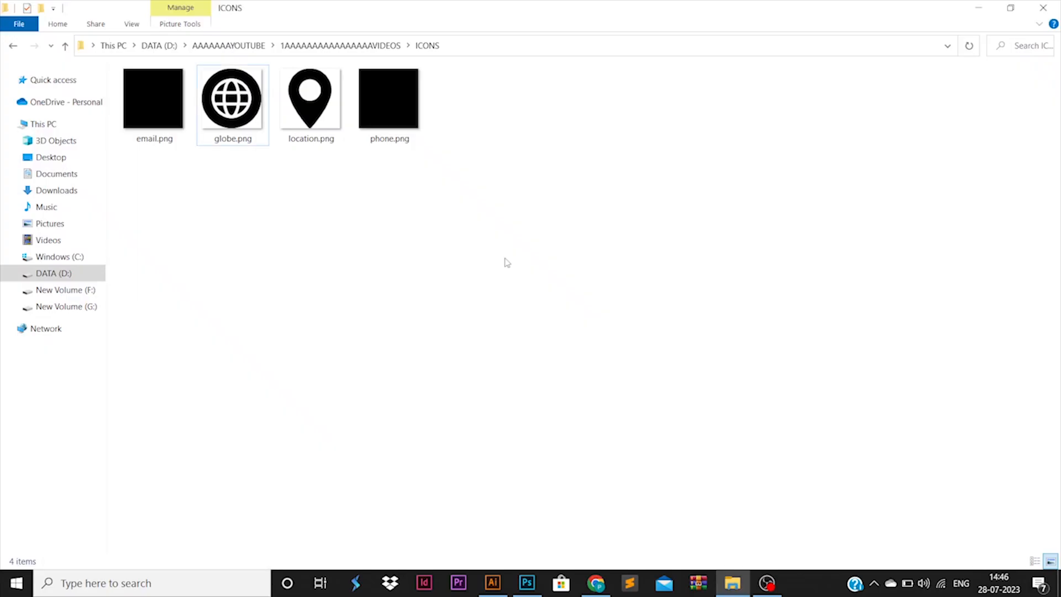
# - Place email.png, globe.png and phone.png from the ICONS folder into the Photoshop poster
pyautogui.click(133, 131)
pyautogui.keyDown('ctrl'); pyautogui.click(232, 99); pyautogui.keyUp('ctrl')
pyautogui.keyDown('ctrl'); pyautogui.click(359, 119); pyautogui.keyUp('ctrl')
pyautogui.moveTo(359, 118); pyautogui.dragTo(485, 177)
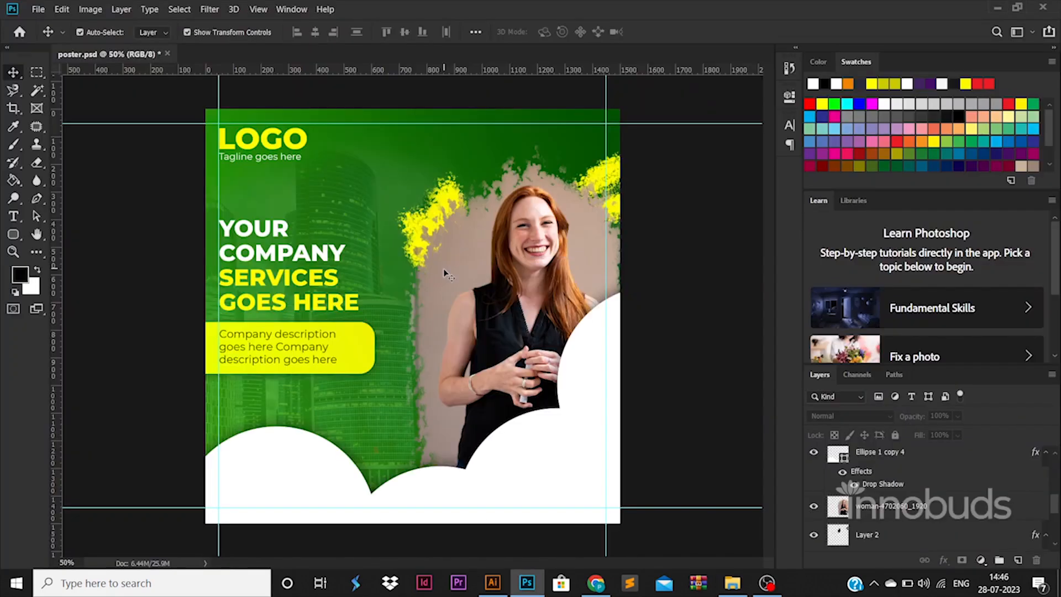
pyautogui.moveTo(246, 253); pyautogui.dragTo(445, 270)
pyautogui.press('Return')
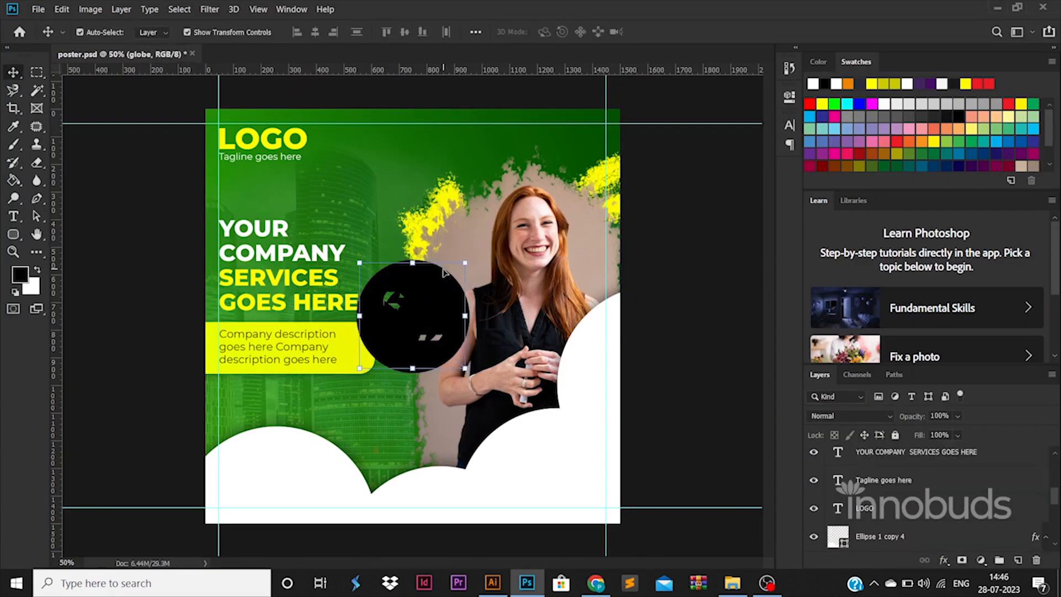
# - Scale the globe, email and phone icons down together and move them to the poster's lower-left margin corner
pyautogui.scroll(3, 884, 453)
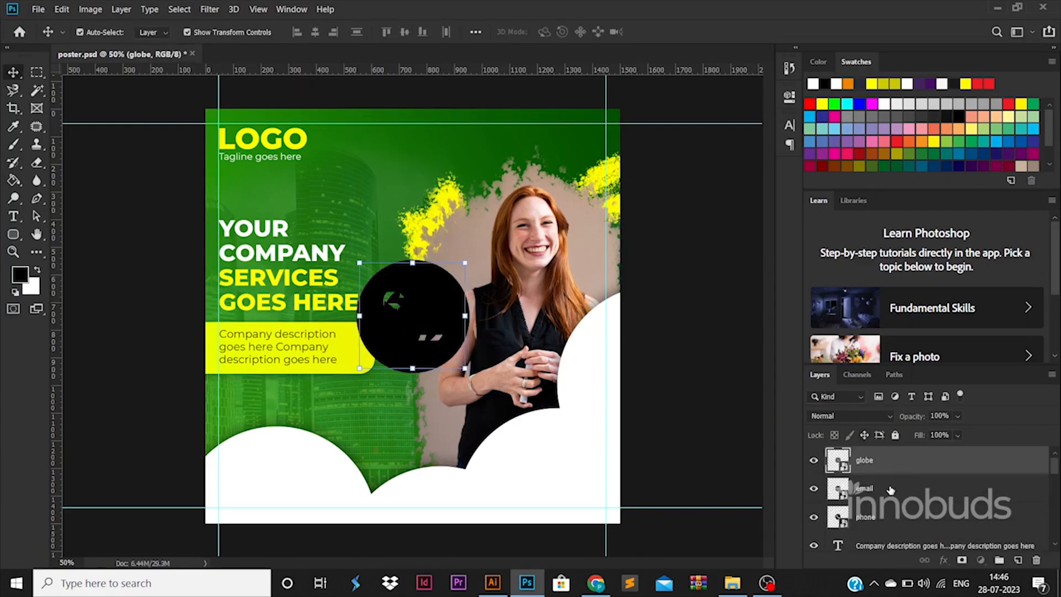
pyautogui.click(889, 487)
pyautogui.click(886, 463)
pyautogui.keyDown('shift'); pyautogui.click(884, 513); pyautogui.keyUp('shift')
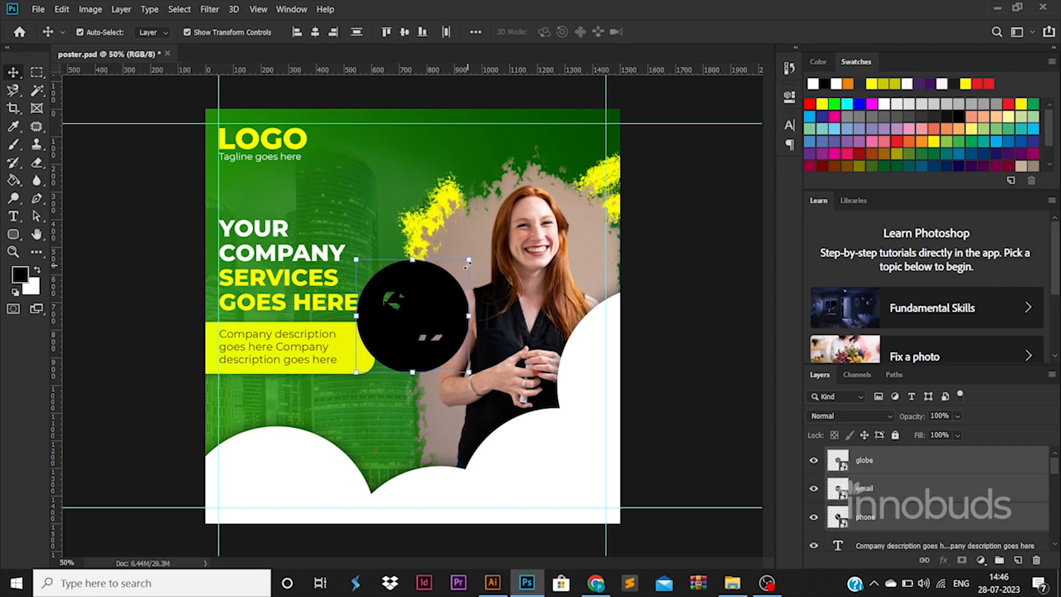
pyautogui.moveTo(466, 266); pyautogui.dragTo(467, 495)
pyautogui.press('Return')
pyautogui.hotkey('ctrl', 'z')
# - Move the email icon away from the stacked icons to the white cloud area at the poster's lower right
pyautogui.click(906, 493)
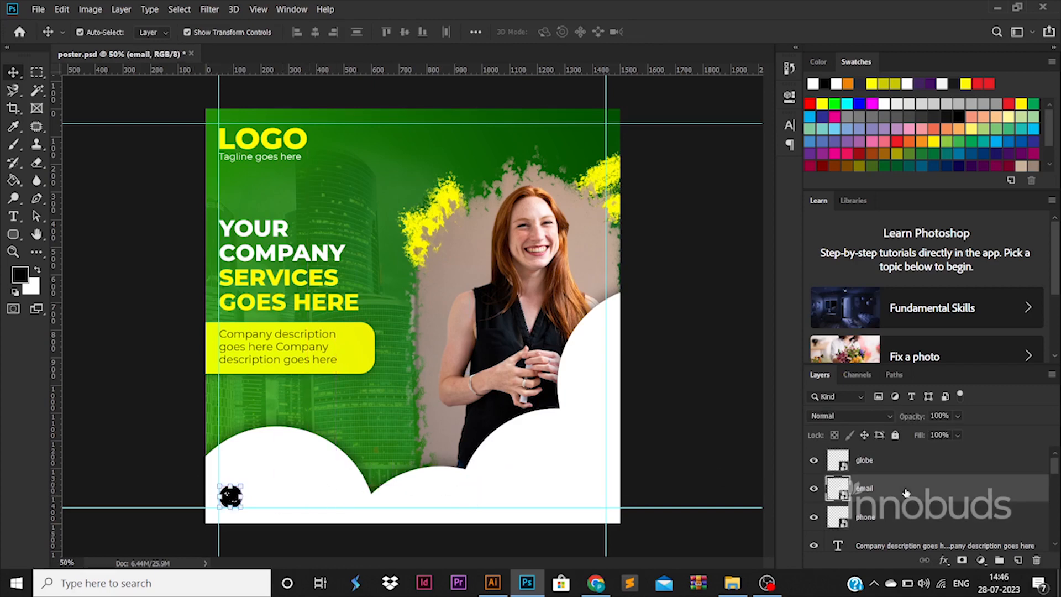
pyautogui.hotkey('ctrl', 't')
pyautogui.keyDown('shift'); pyautogui.click(869, 459); pyautogui.keyUp('shift')
pyautogui.keyDown('shift'); pyautogui.click(865, 517); pyautogui.keyUp('shift')
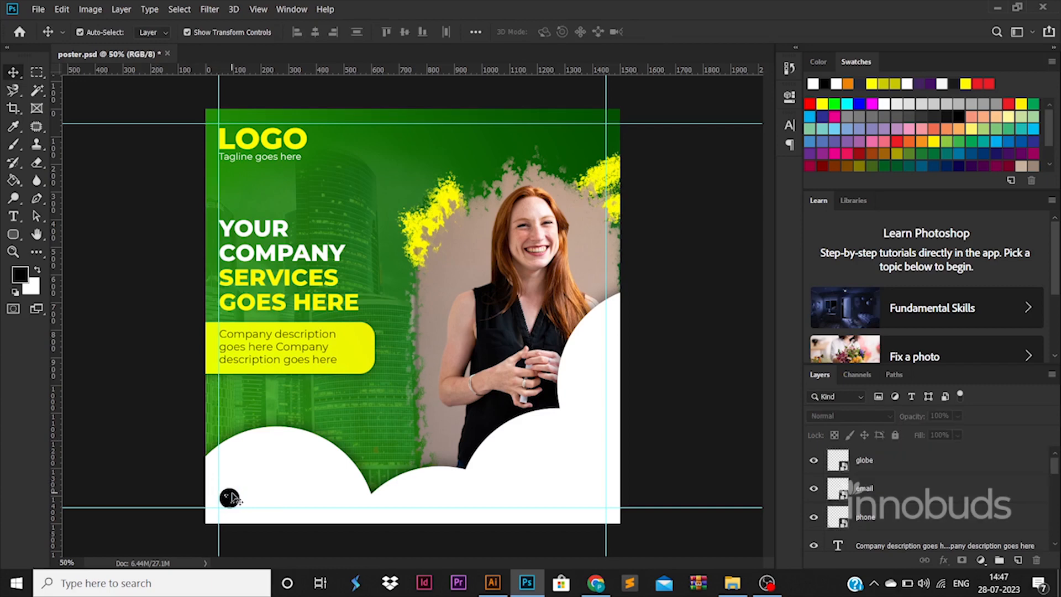
pyautogui.moveTo(229, 497); pyautogui.dragTo(500, 474)
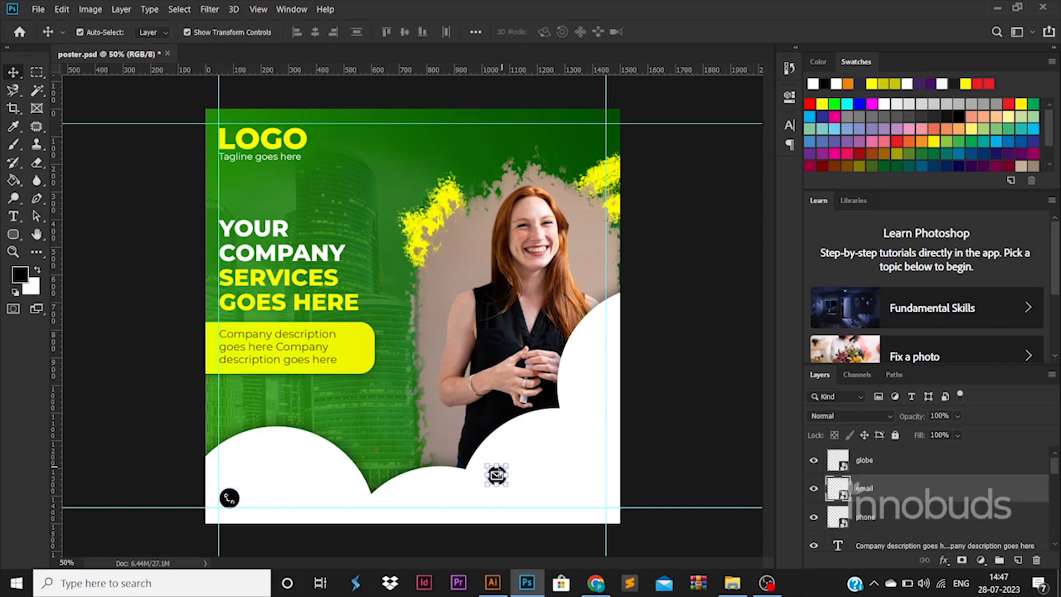
# - Move the phone icon from the lower-left corner to directly below the email icon, leaving the globe in place
pyautogui.moveTo(235, 498); pyautogui.dragTo(497, 497)
pyautogui.hotkey('ctrl', 'z')
pyautogui.click(858, 516)
pyautogui.hotkey('ctrl', 't')
pyautogui.press('Return')
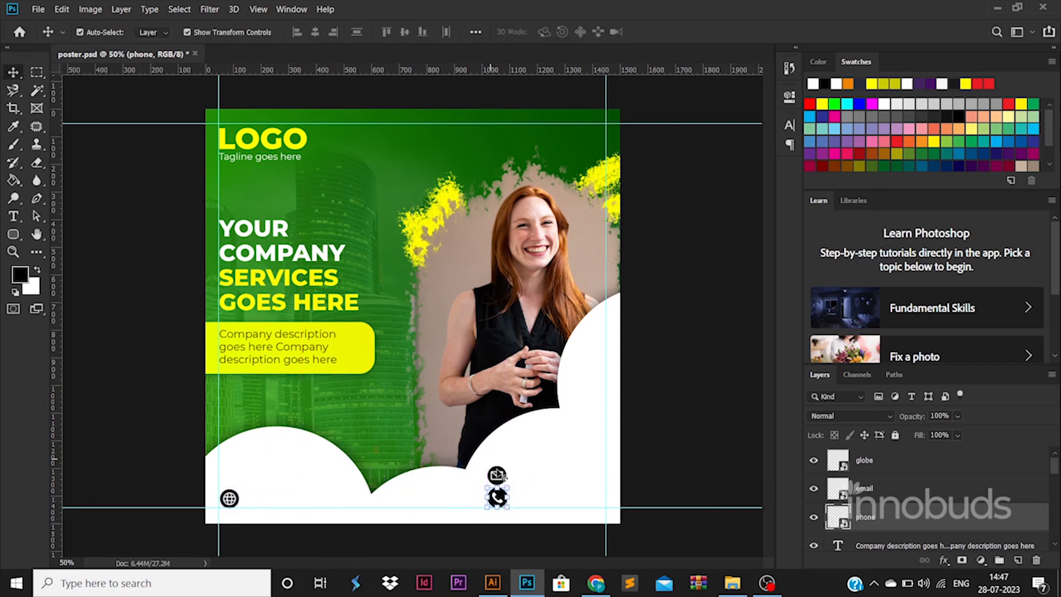
# - Raise the email icon slightly and shift the phone icon left to separate the two contact rows
pyautogui.click(496, 475)
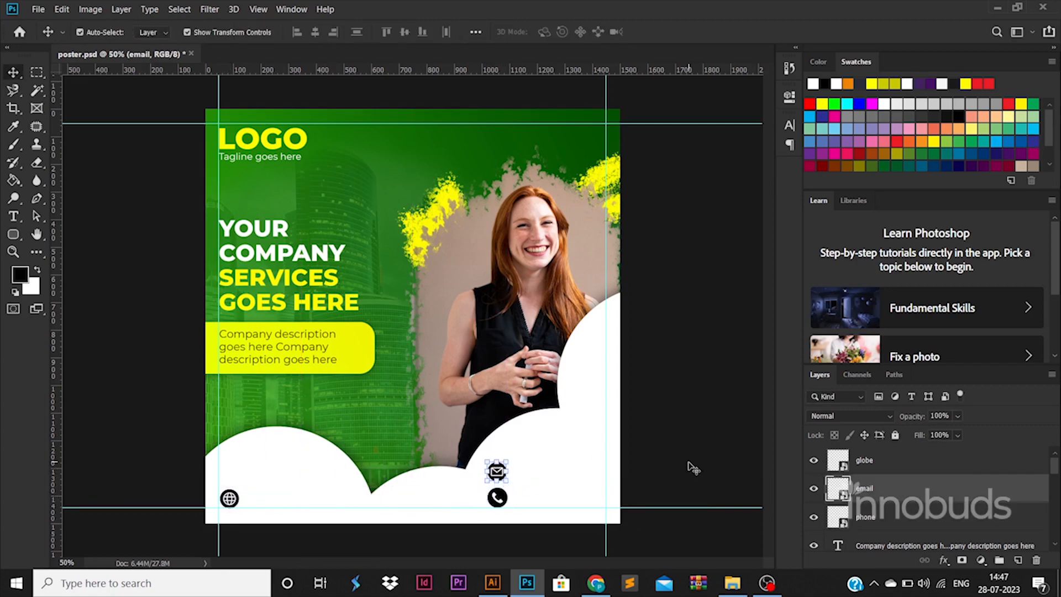
pyautogui.click(497, 497)
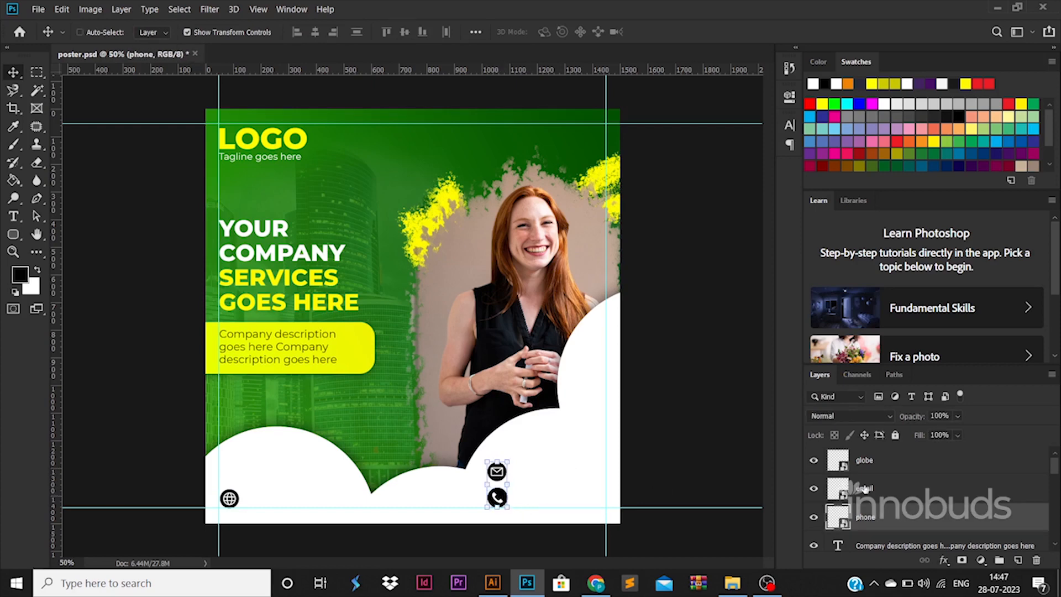
pyautogui.keyDown('ctrl'); pyautogui.click(864, 487); pyautogui.keyUp('ctrl')
pyautogui.click(603, 495)
pyautogui.moveTo(501, 500); pyautogui.dragTo(506, 470)
pyautogui.click(314, 365)
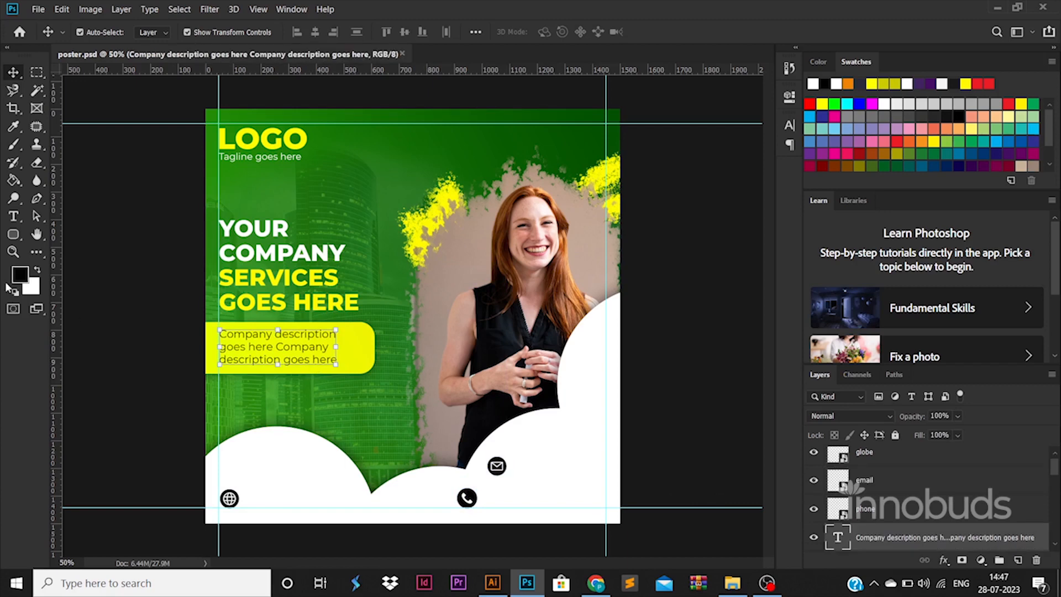
pyautogui.click(15, 216)
pyautogui.click(287, 493)
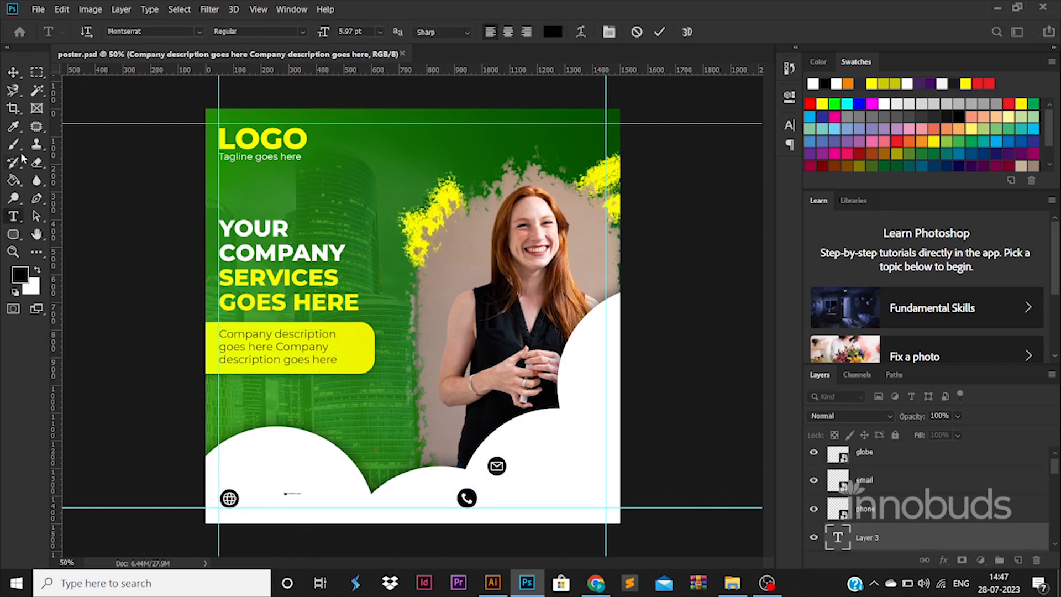
pyautogui.hotkey('ctrl', 'Return')
pyautogui.hotkey('ctrl', 't')
pyautogui.moveTo(302, 491); pyautogui.dragTo(577, 470)
pyautogui.doubleClick(321, 499)
pyautogui.click(13, 72)
pyautogui.click(127, 291)
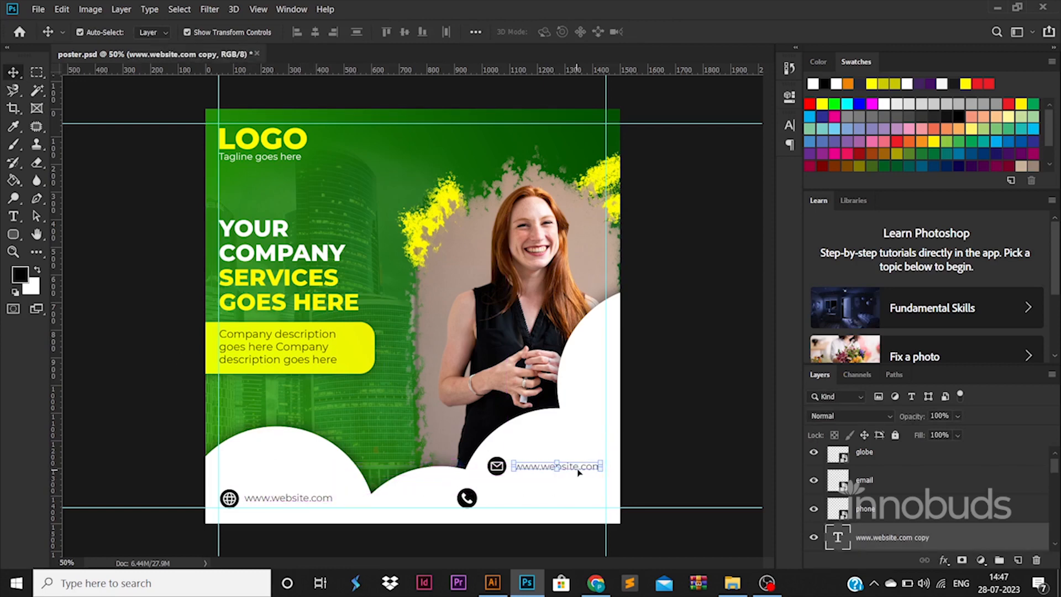
# - Replace the copied website text beside the email icon with the company's e-mail address
pyautogui.doubleClick(578, 469)
pyautogui.hotkey('ctrl', 'a')
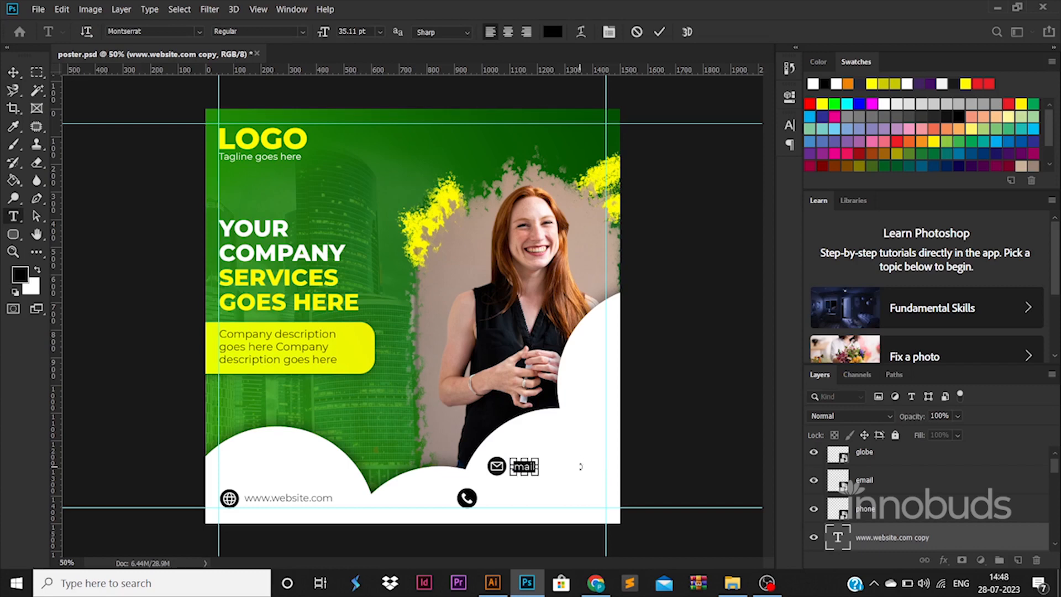
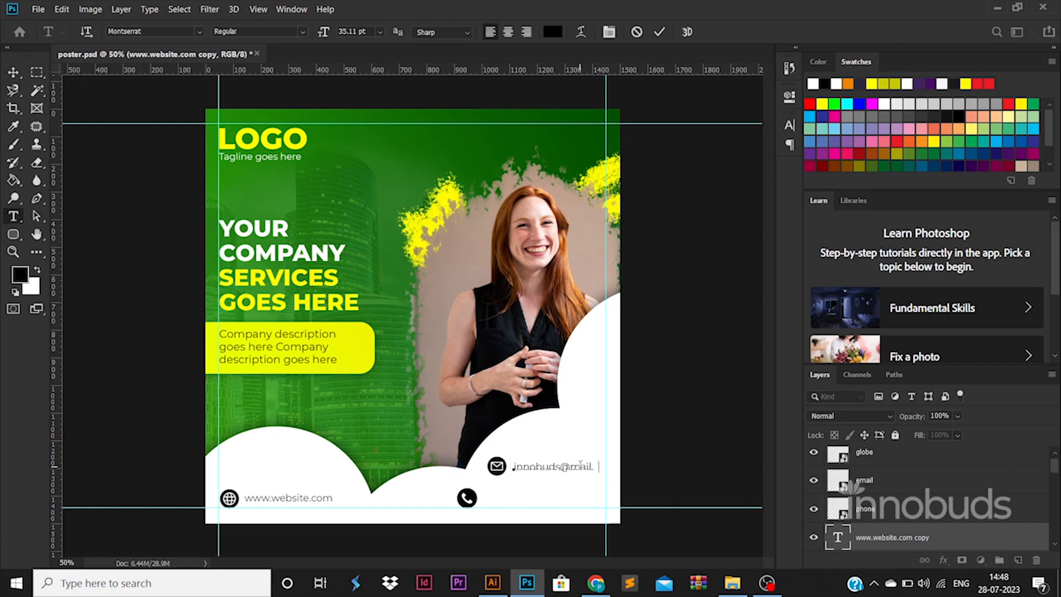
pyautogui.click(14, 72)
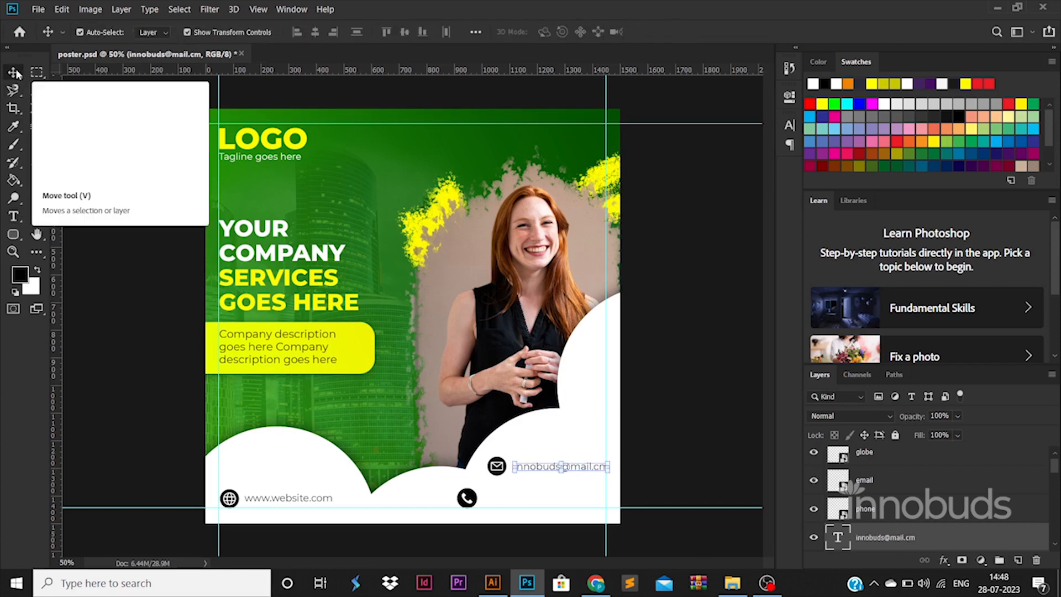
pyautogui.doubleClick(584, 473)
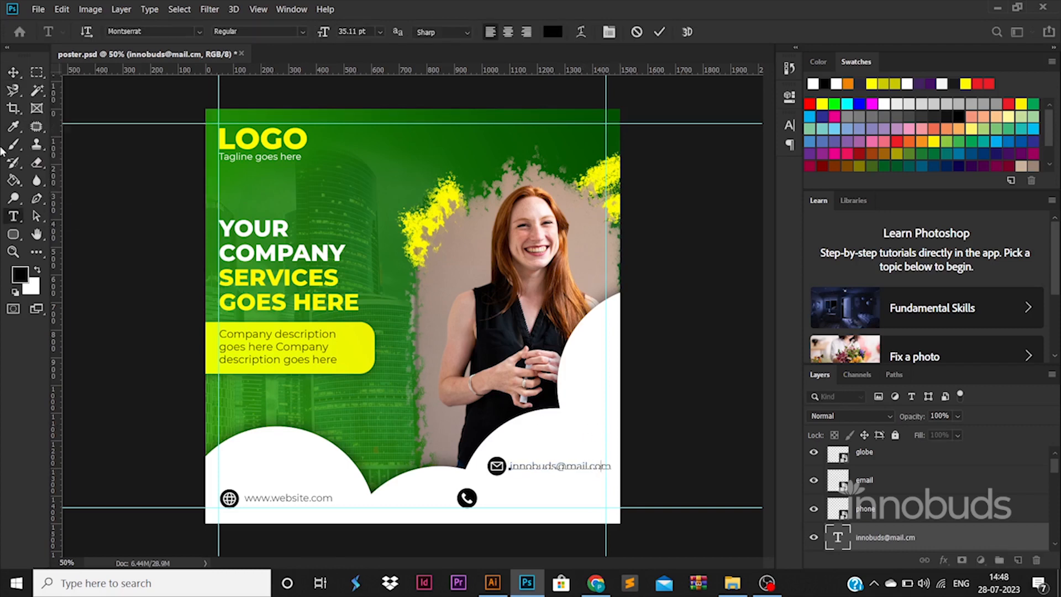
pyautogui.click(14, 73)
# - Nudge the email icon and its address left until the text ends at the right margin guide
pyautogui.click(516, 474)
pyautogui.click(499, 472)
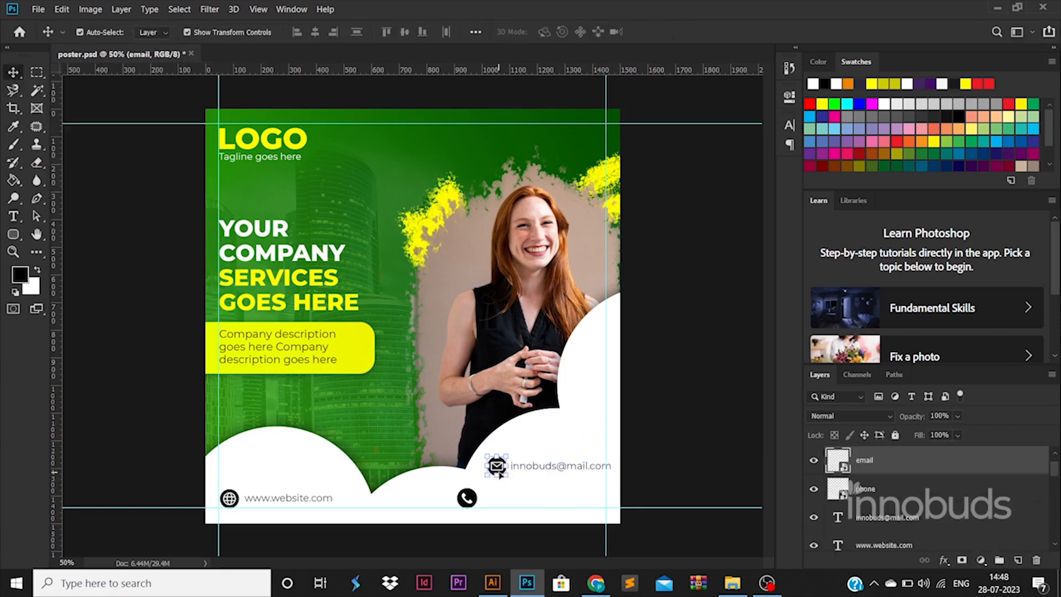
pyautogui.hotkey('shift', 'Left')
pyautogui.click(565, 470)
pyautogui.hotkey('shift', 'Left')
pyautogui.hotkey('shift', 'Left')
pyautogui.hotkey('shift', 'Left')
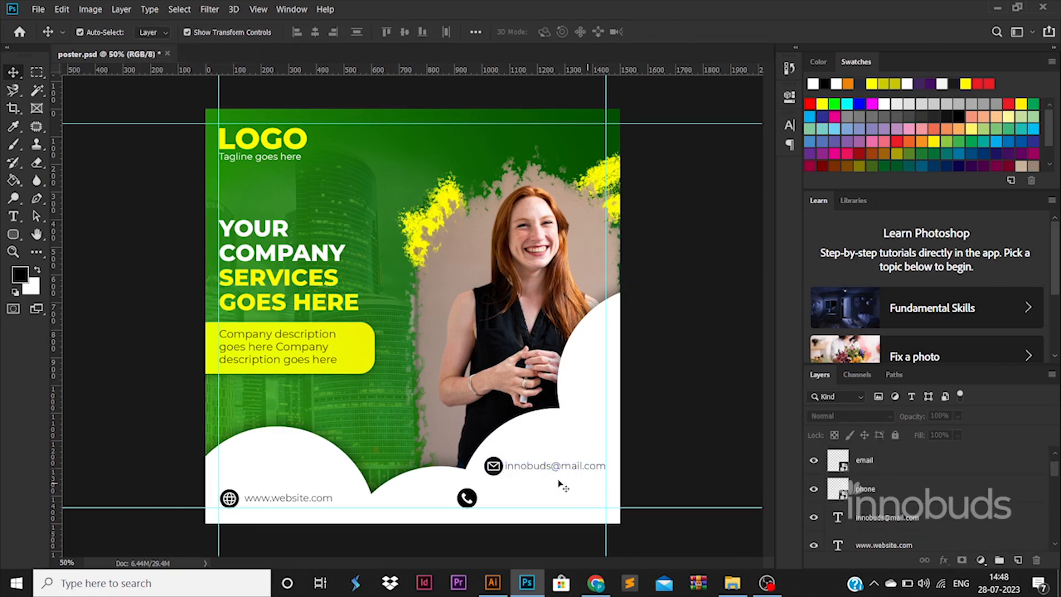
pyautogui.click(498, 470)
pyautogui.click(493, 466)
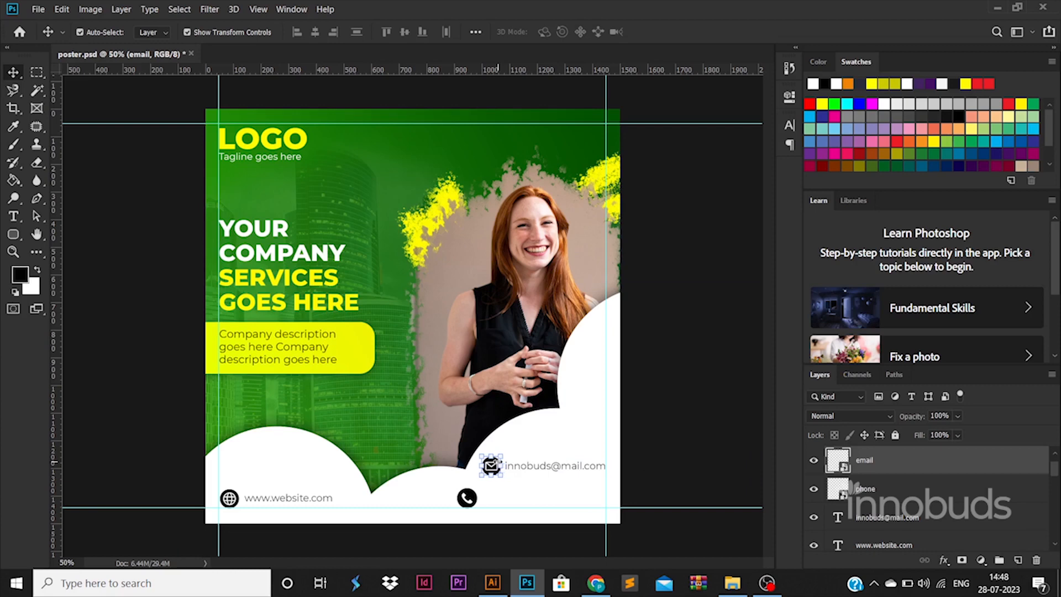
# - Duplicate the website text beside the phone icon and replace it with the company's phone number
pyautogui.moveTo(298, 498); pyautogui.dragTo(559, 502)
pyautogui.doubleClick(560, 502)
pyautogui.write('+91 88888 88888')
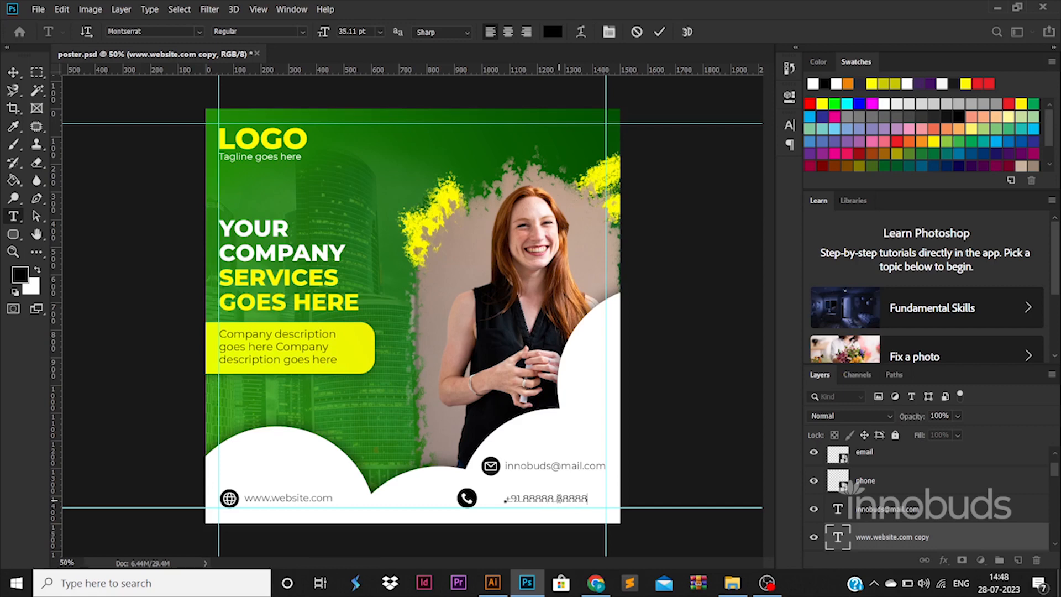
pyautogui.click(17, 74)
# - Enlarge the phone number text to about 67.78 pt, keeping it within the right margin guide
pyautogui.hotkey('ctrl', 't')
pyautogui.moveTo(588, 504); pyautogui.dragTo(545, 500)
pyautogui.press('Return')
# - Set the phone number text to the Montserrat ExtraBold style
pyautogui.doubleClick(545, 499)
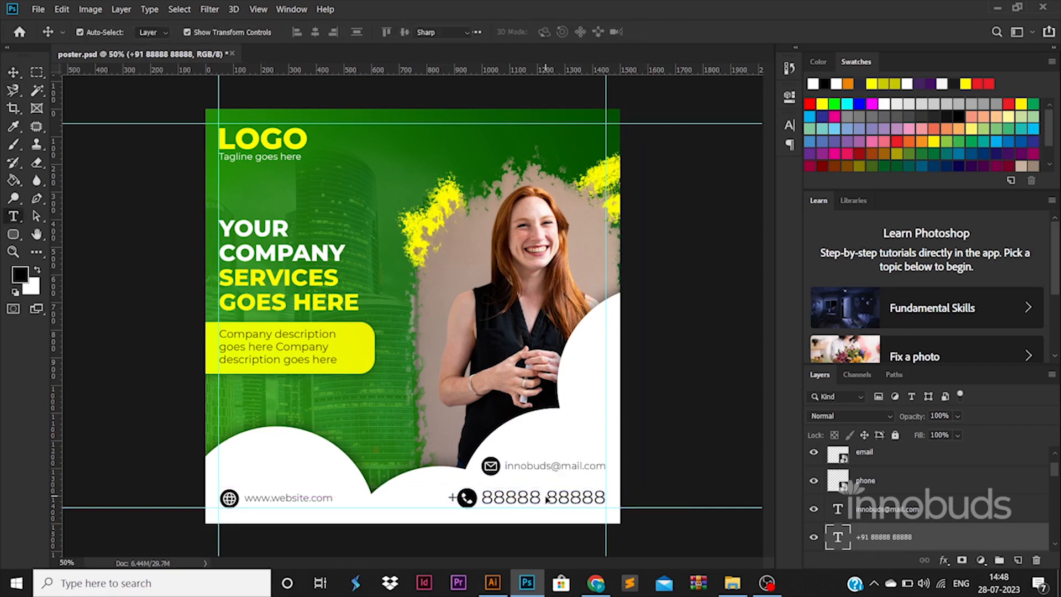
pyautogui.click(247, 31)
pyautogui.click(281, 206)
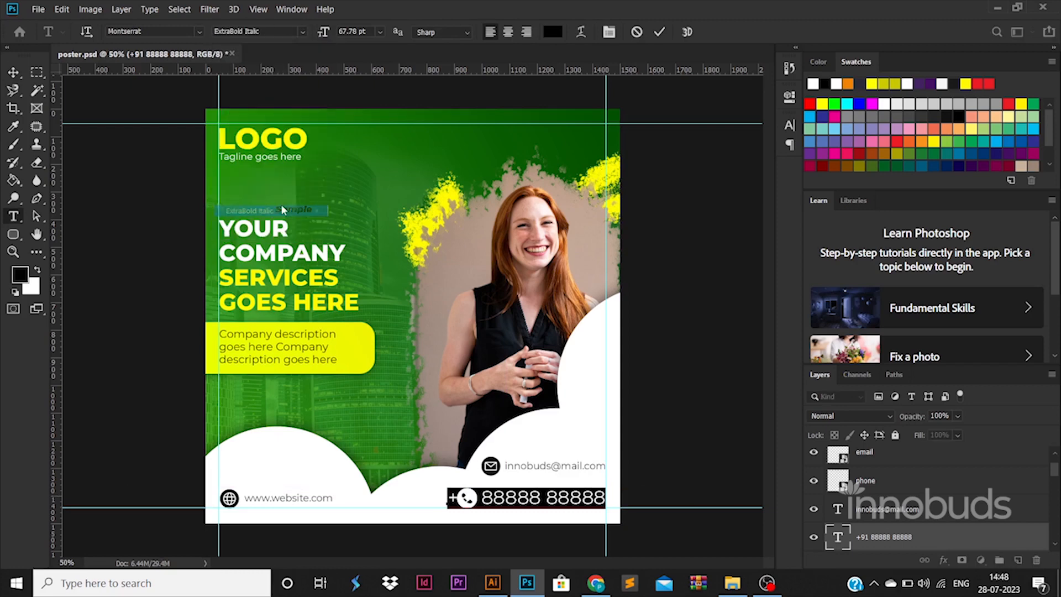
pyautogui.click(288, 31)
pyautogui.click(283, 201)
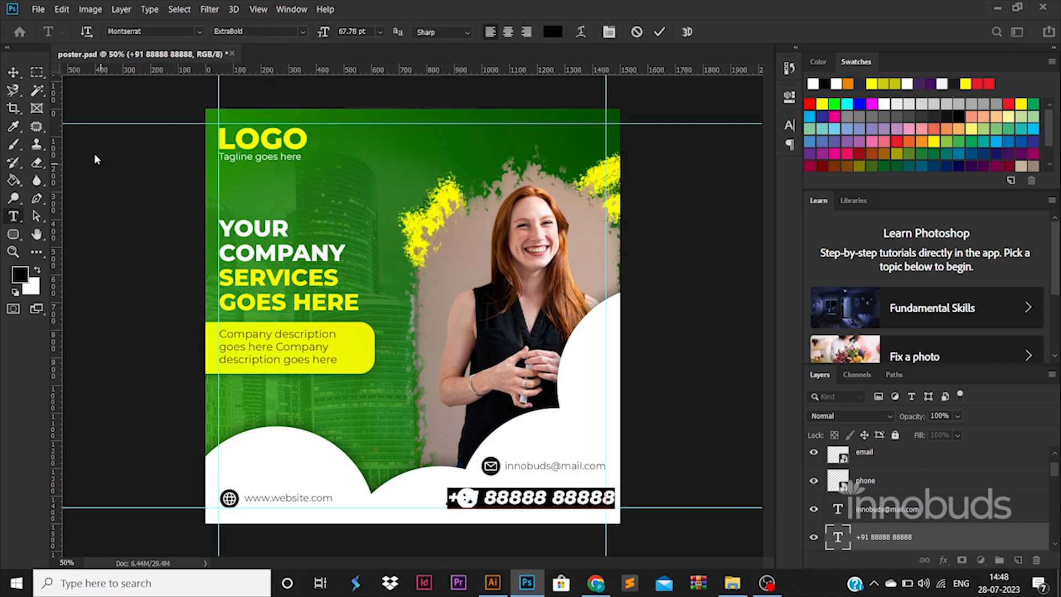
pyautogui.click(13, 72)
pyautogui.click(105, 204)
# - Move the phone icon left so it sits in front of the enlarged phone number
pyautogui.scroll(1, 878, 497)
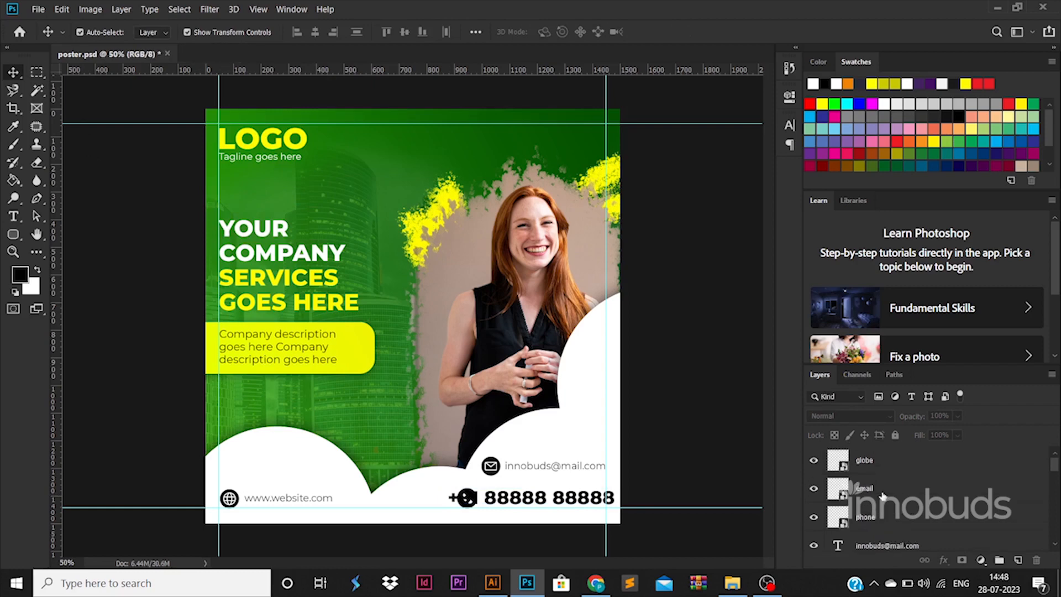
pyautogui.click(882, 515)
pyautogui.hotkey('ctrl', 't')
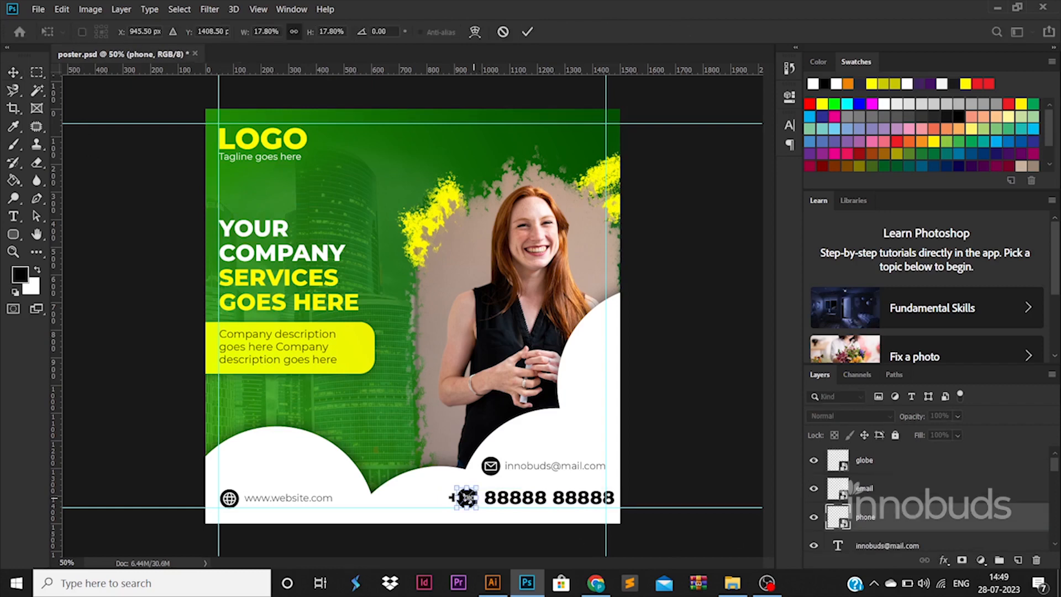
pyautogui.moveTo(467, 497); pyautogui.dragTo(436, 498)
pyautogui.press('Return')
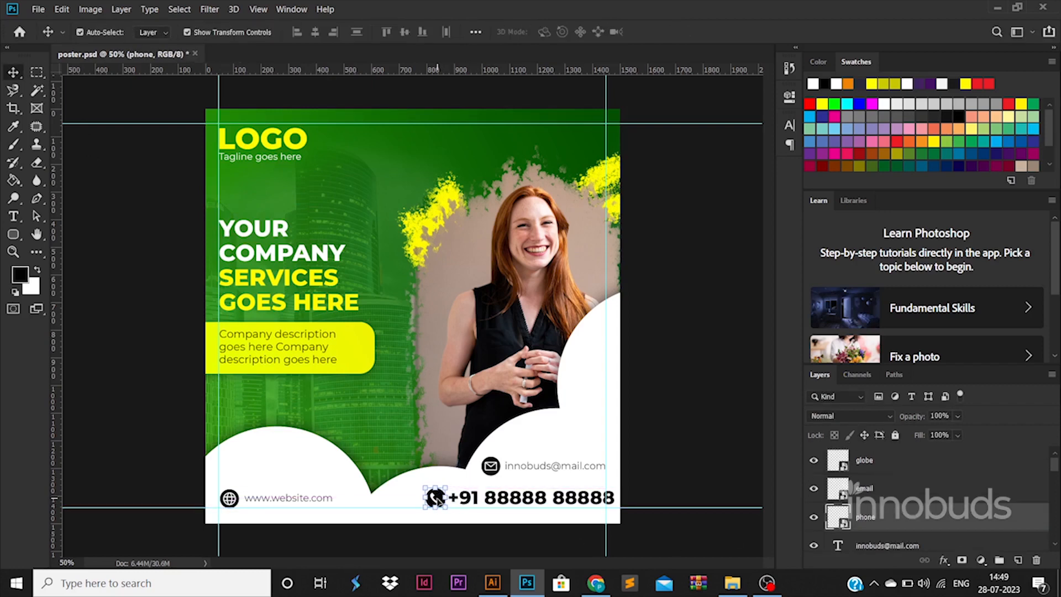
# - Apply a dark green Color Overlay, sampled from the poster background, to the phone icon
pyautogui.doubleClick(927, 521)
pyautogui.click(559, 421)
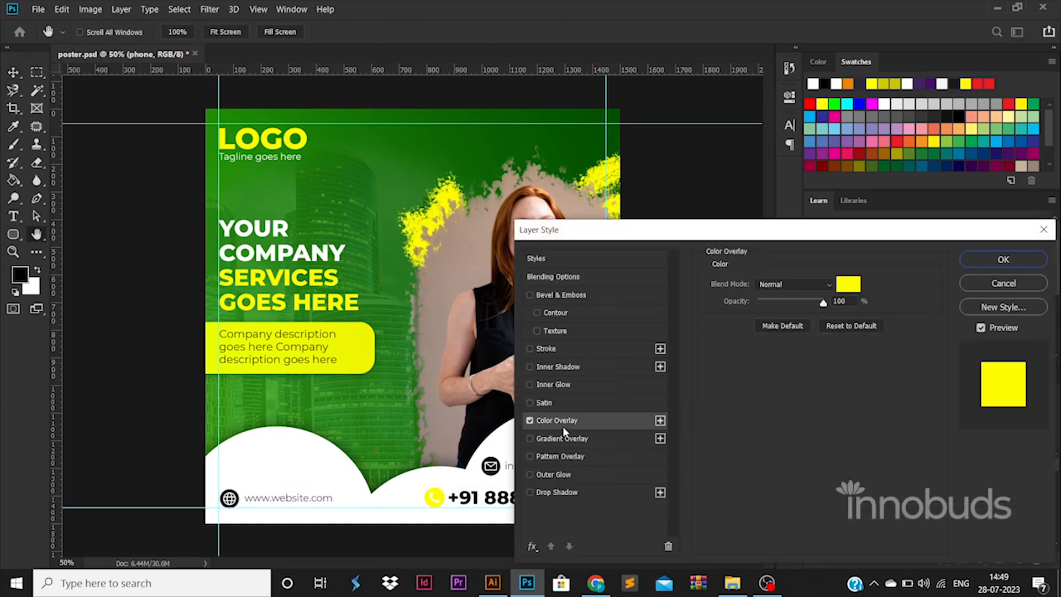
pyautogui.click(843, 289)
pyautogui.click(432, 132)
pyautogui.click(995, 267)
pyautogui.click(989, 259)
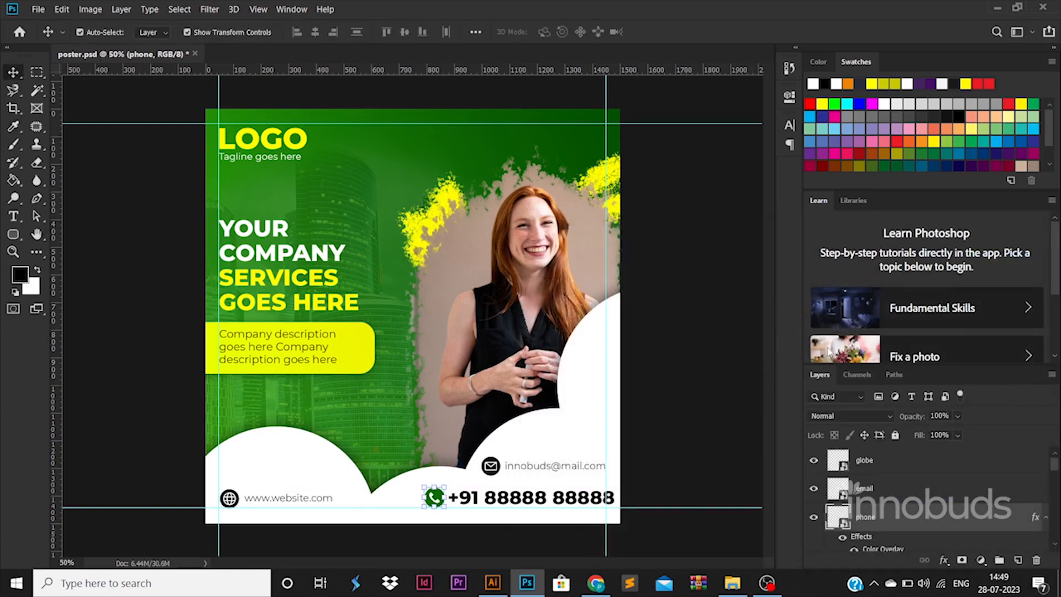
# - Copy the phone icon's layer style and paste it onto the email and globe icons
pyautogui.rightClick(927, 504)
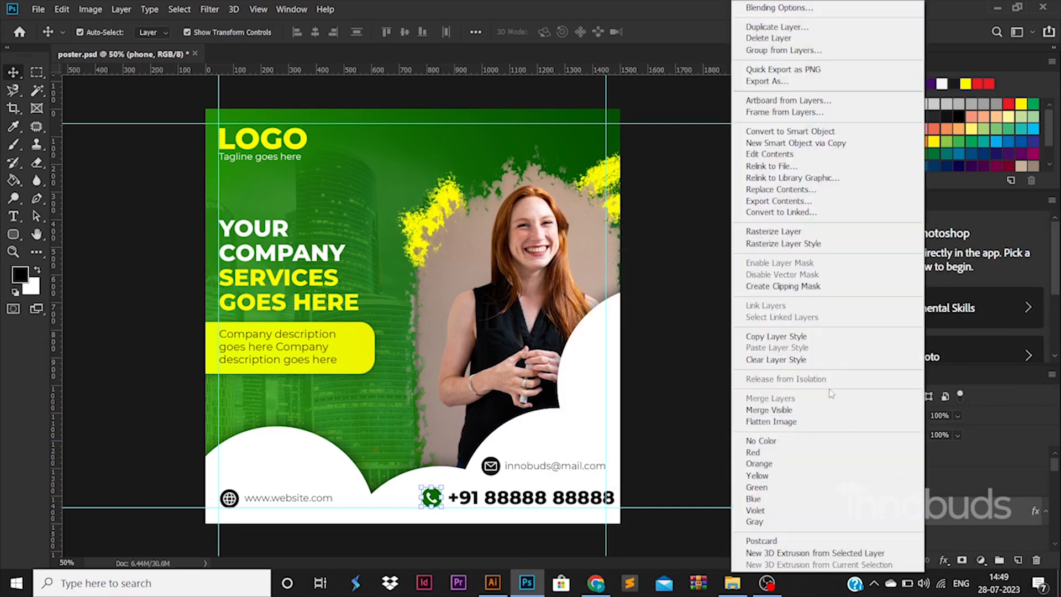
pyautogui.click(812, 337)
pyautogui.click(884, 479)
pyautogui.keyDown('shift'); pyautogui.click(881, 458); pyautogui.keyUp('shift')
pyautogui.rightClick(882, 458)
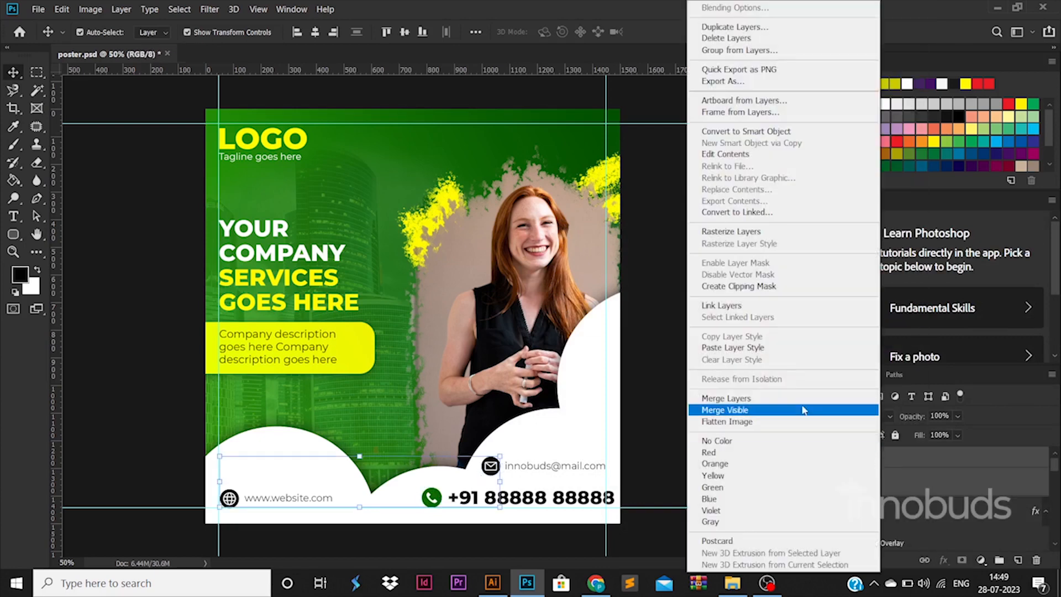
pyautogui.click(767, 353)
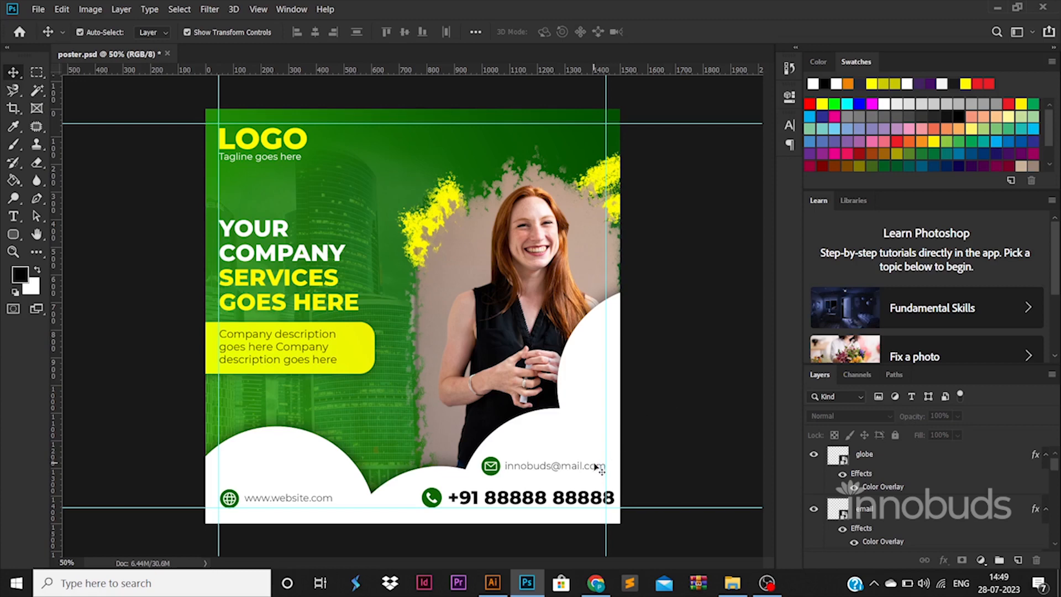
# - Nudge the email icon and its address down together, closer to the phone row
pyautogui.click(884, 511)
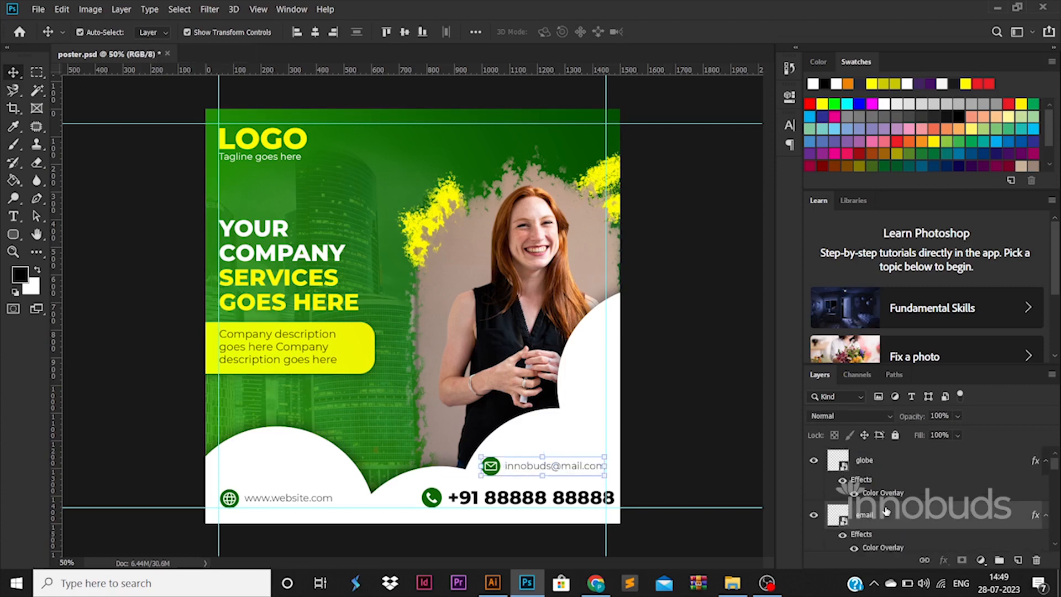
pyautogui.press('Down')
pyautogui.press('Down')
pyautogui.press('Down')
pyautogui.press('Down')
pyautogui.press('Down')
pyautogui.press('Down')
pyautogui.press('Down')
pyautogui.press('Down')
pyautogui.press('Down')
pyautogui.press('Down')
pyautogui.press('Down')
pyautogui.press('Down')
pyautogui.press('Down')
pyautogui.click(689, 486)
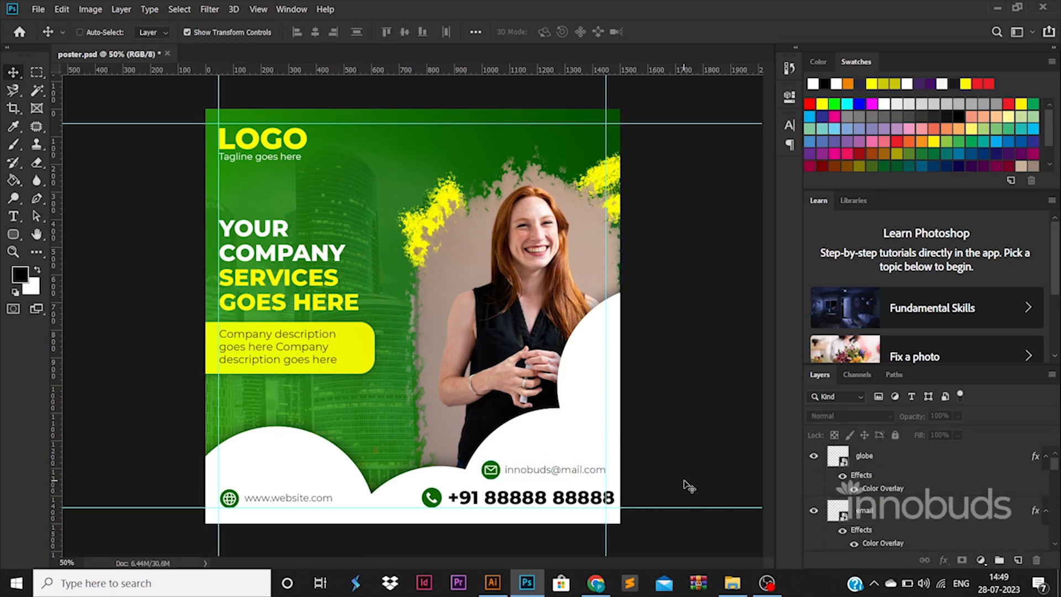
# - Save the poster document
pyautogui.hotkey('ctrl', 's')
pyautogui.hotkey('ctrl', 'alt', 'shift', 's')
pyautogui.click(737, 529)
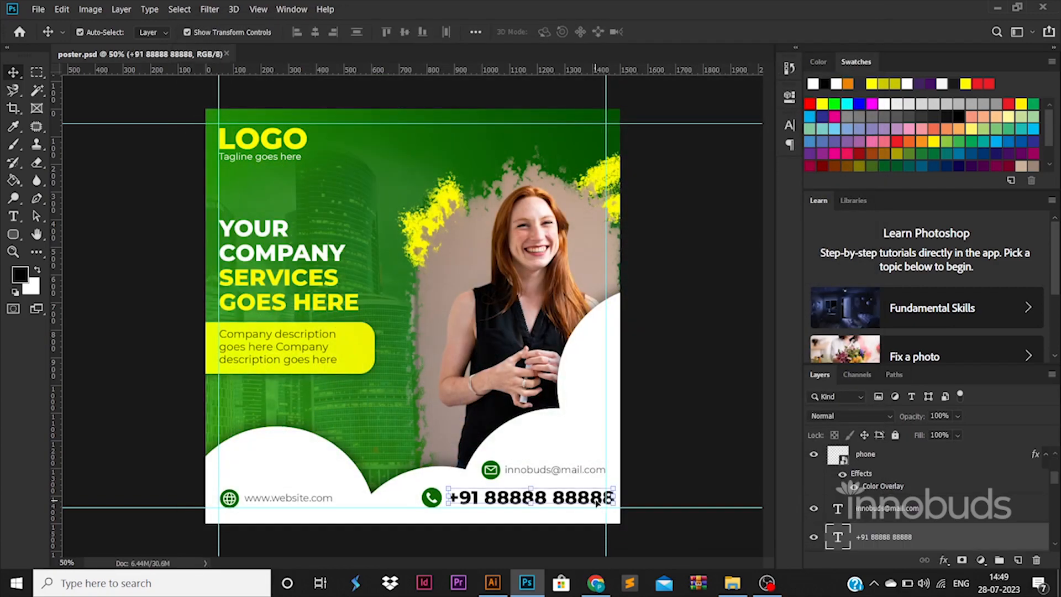
# - Scale the phone icon and number down together so the row ends at the right margin guide
pyautogui.scroll(-1, 878, 522)
pyautogui.click(879, 515)
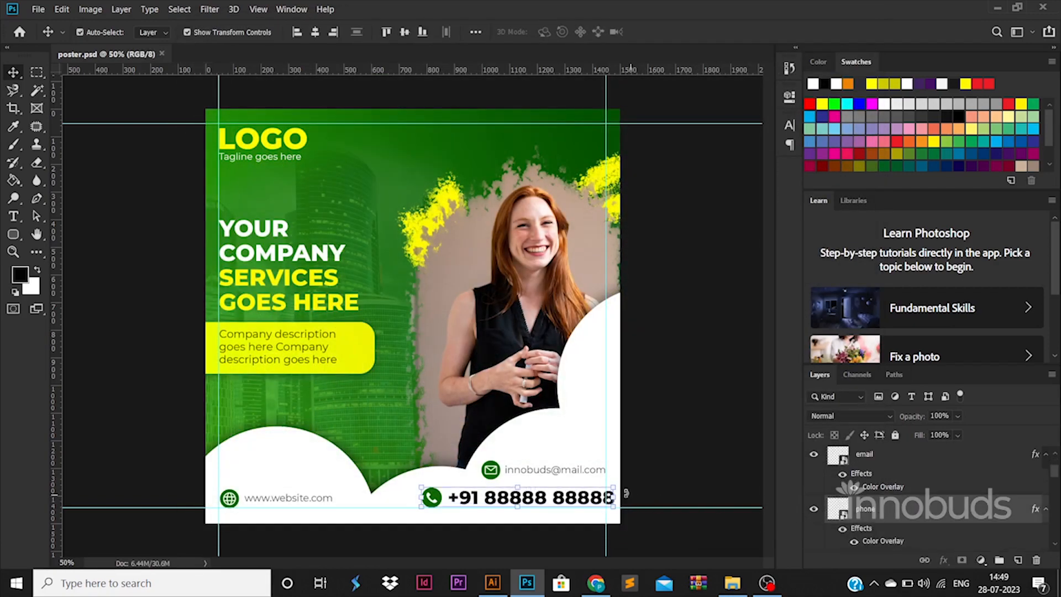
pyautogui.click(653, 490)
pyautogui.click(601, 494)
pyautogui.moveTo(613, 487); pyautogui.dragTo(603, 489)
pyautogui.click(709, 490)
# - Export the poster for web as a JPEG named poster.jpg into folder 56 inside the videos folder on DATA (D:)
pyautogui.hotkey('ctrl', 'alt', 'shift', 's')
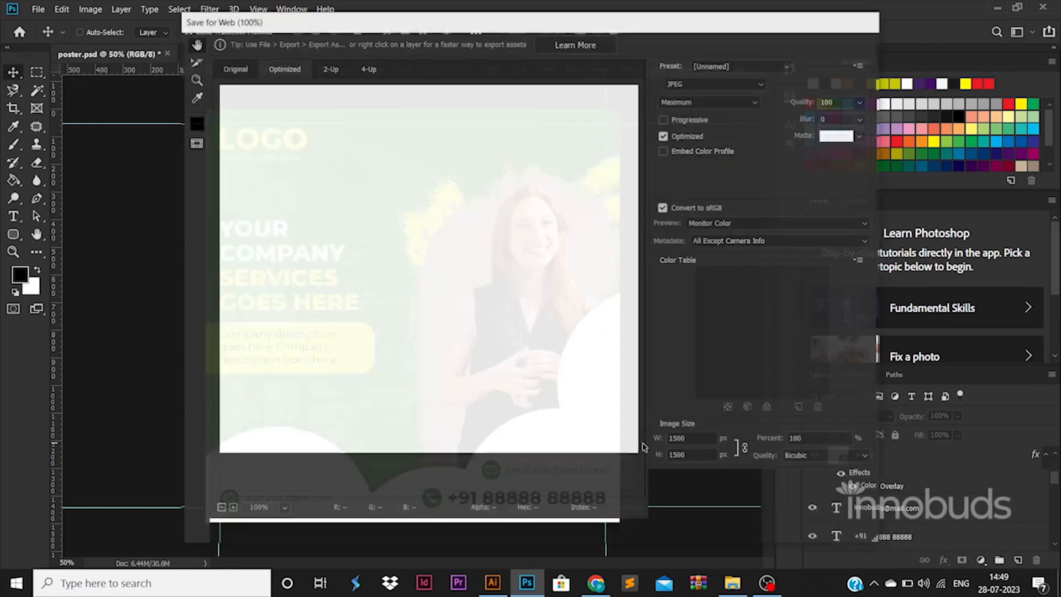
pyautogui.press('Return')
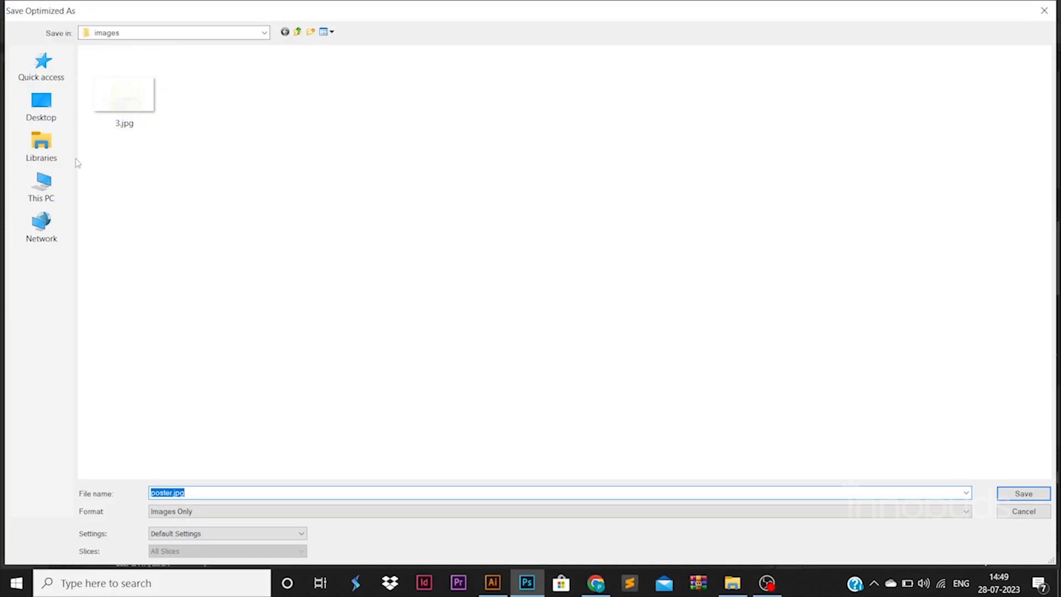
pyautogui.click(42, 185)
pyautogui.doubleClick(345, 167)
pyautogui.doubleClick(254, 67)
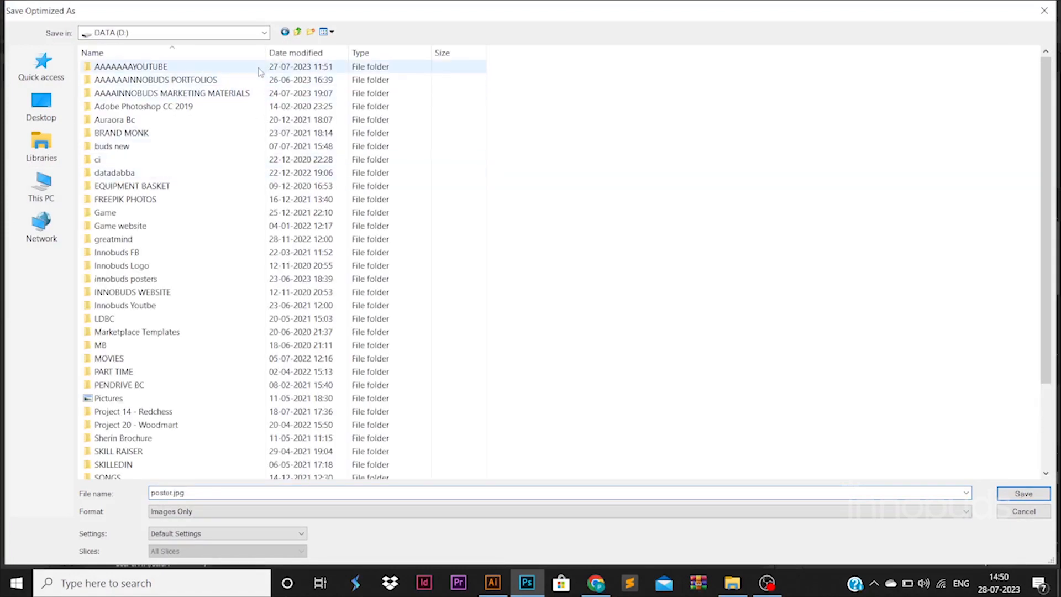
pyautogui.doubleClick(111, 91)
pyautogui.doubleClick(305, 326)
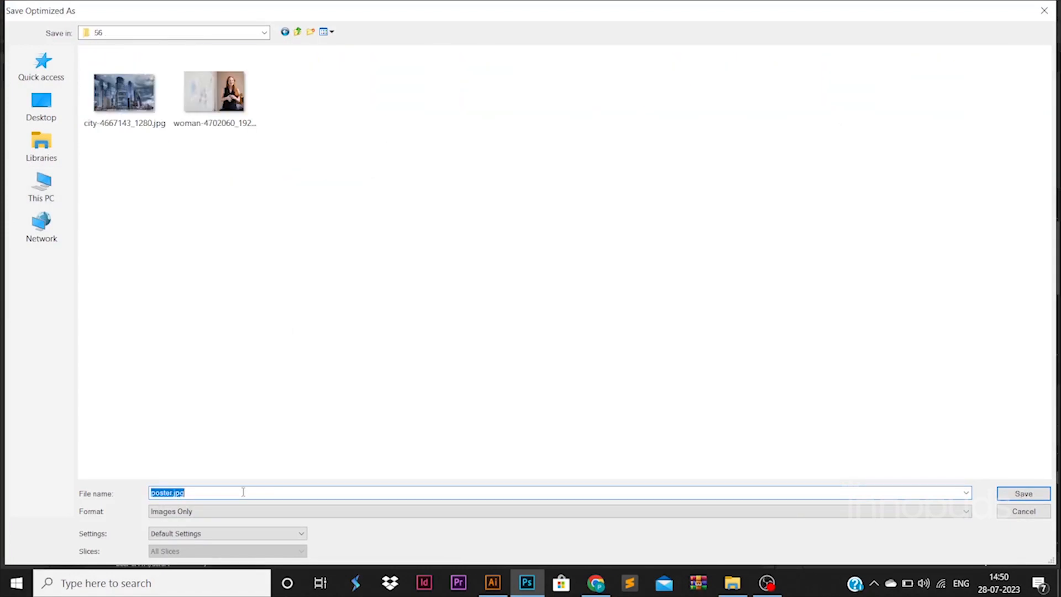
pyautogui.press('Return')
# - Switch to File Explorer, open poster.jpg from folder 56 to review it in Photos, and return to Photoshop
pyautogui.click(725, 588)
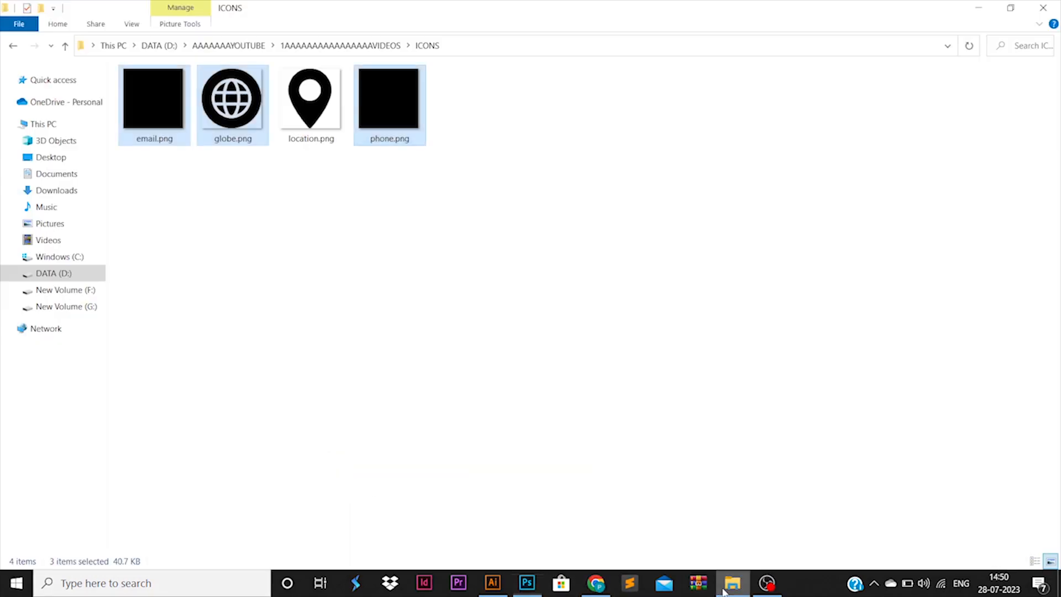
pyautogui.click(359, 47)
pyautogui.doubleClick(920, 207)
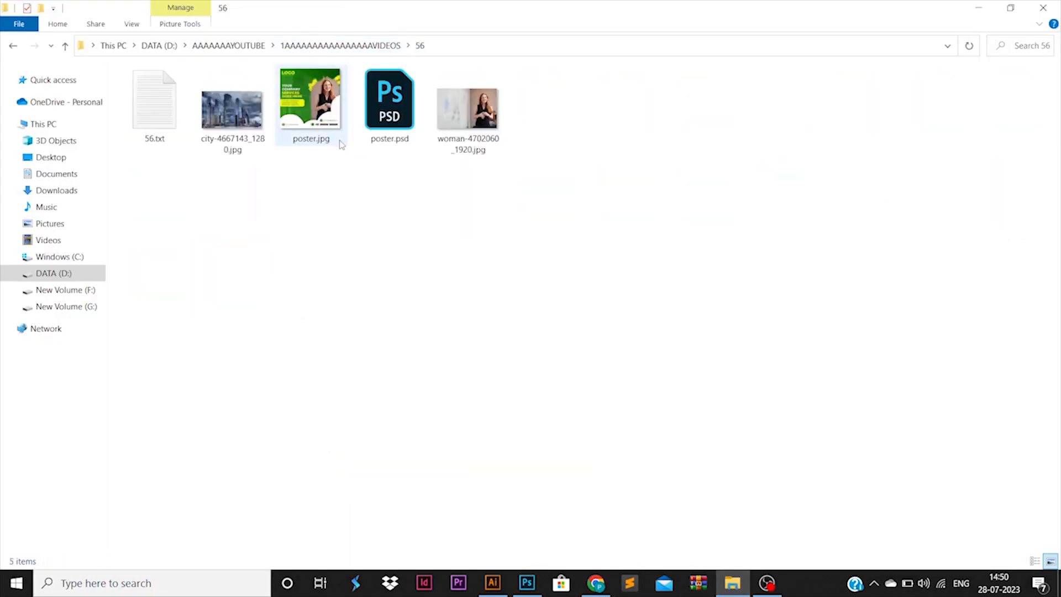
pyautogui.click(334, 125)
pyautogui.rightClick(331, 119)
pyautogui.click(351, 102)
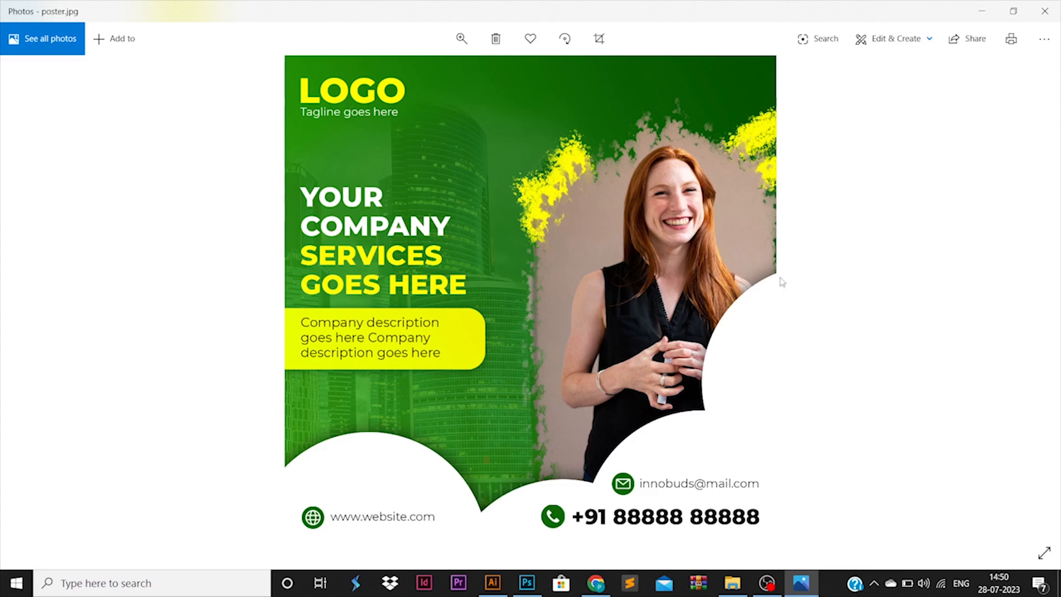
pyautogui.click(527, 583)
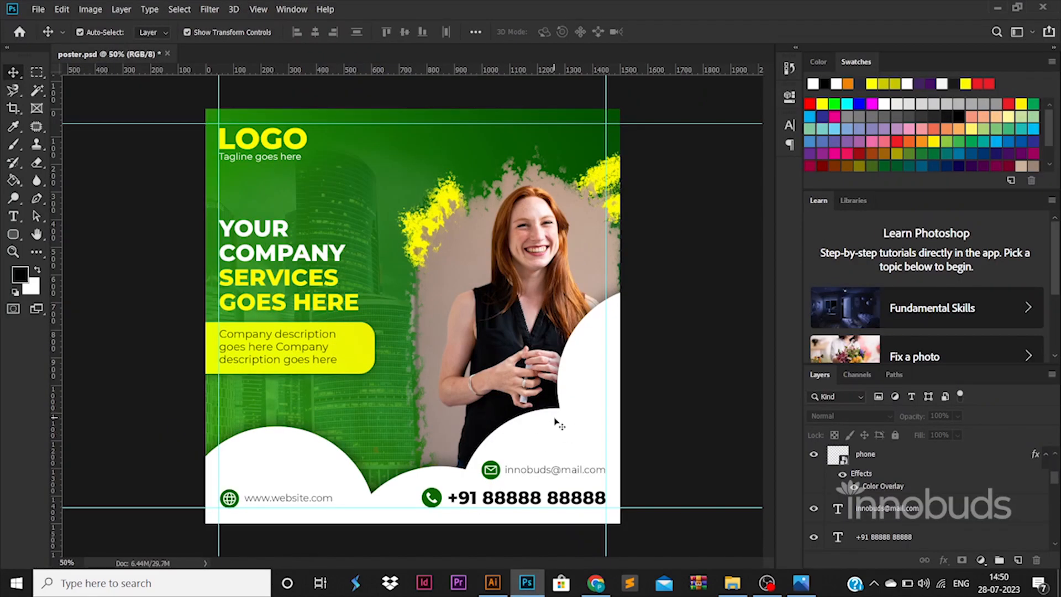